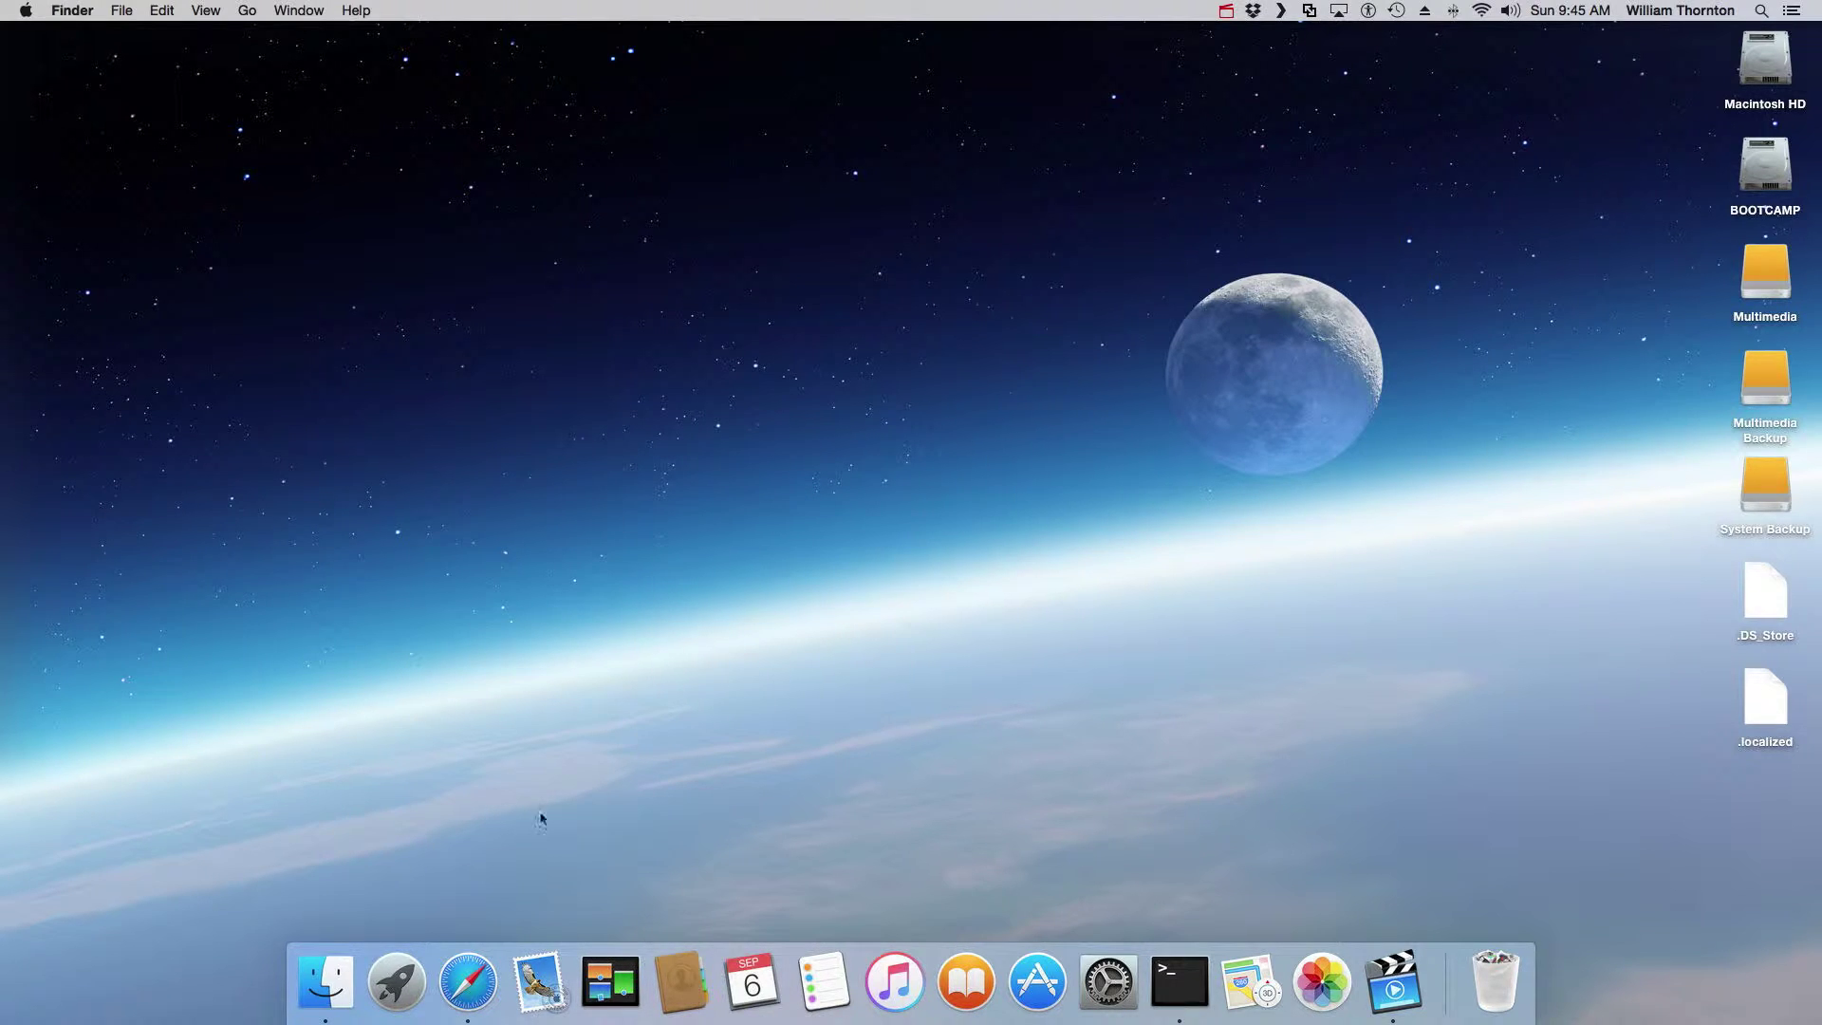
Step: Launch Safari and search Google for 'mysql community server'
left_click(468, 985)
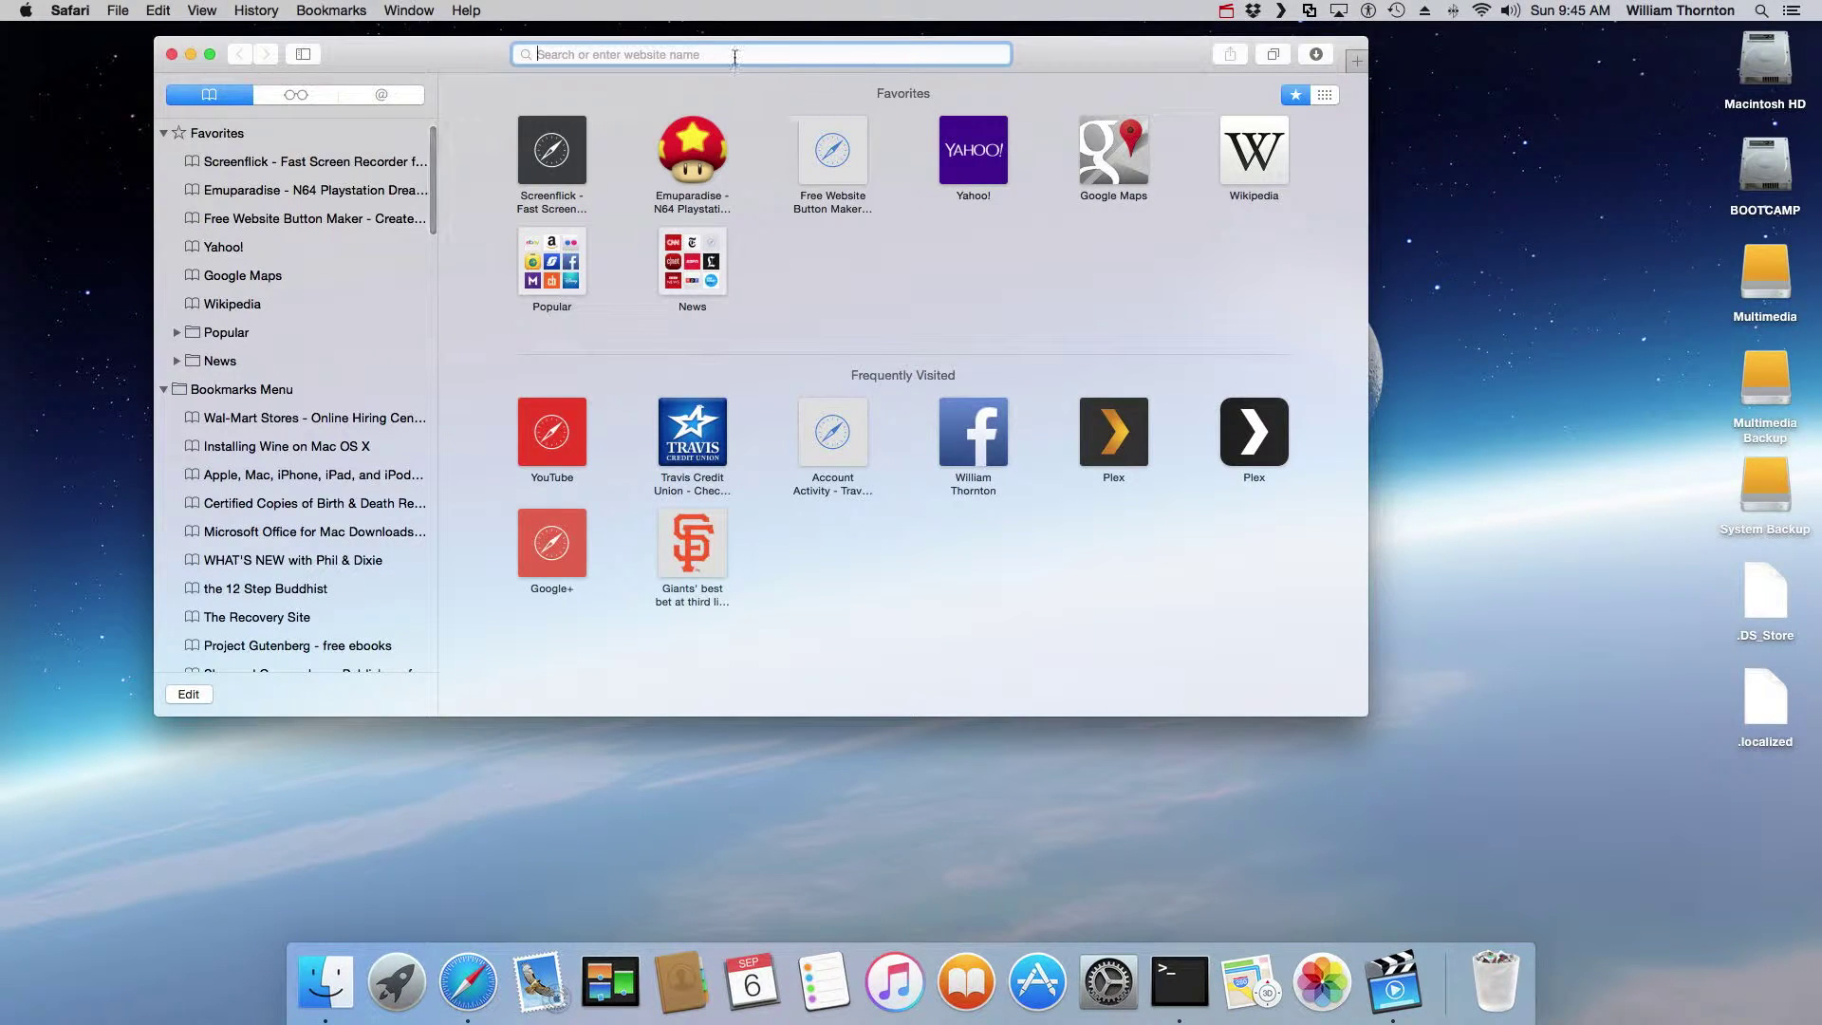
type("mys")
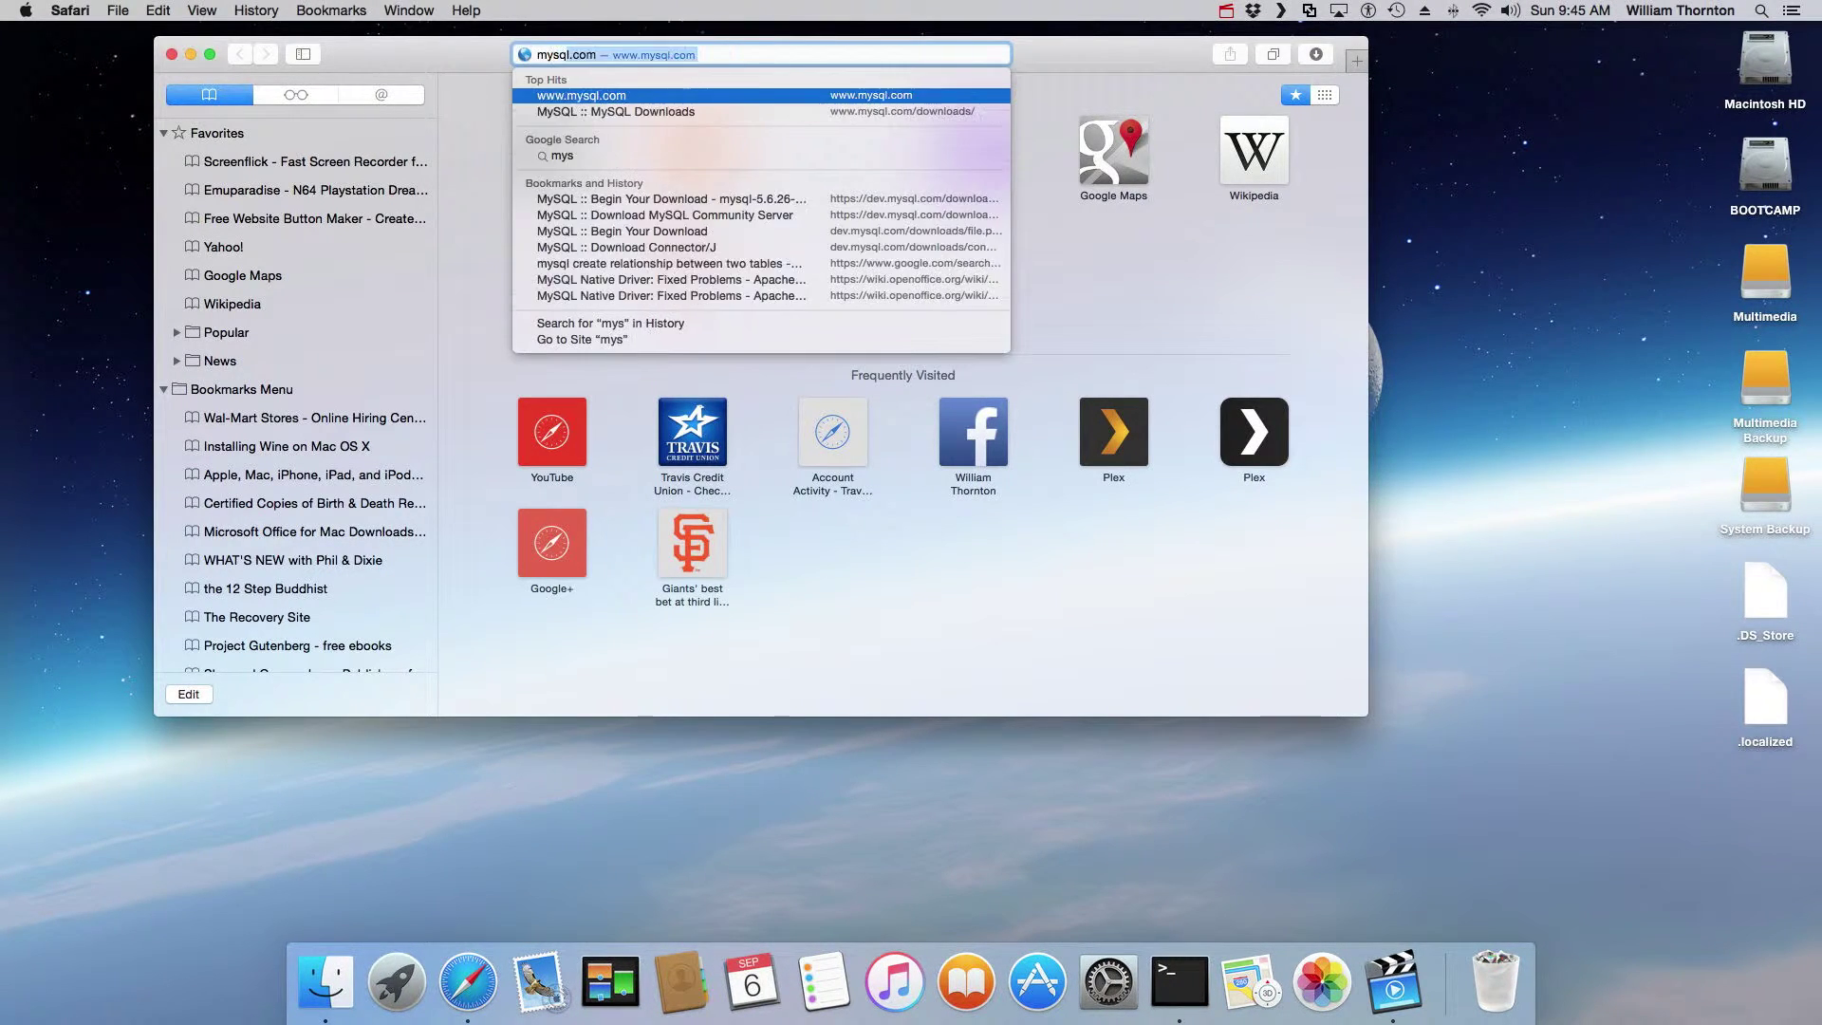
type("ql co")
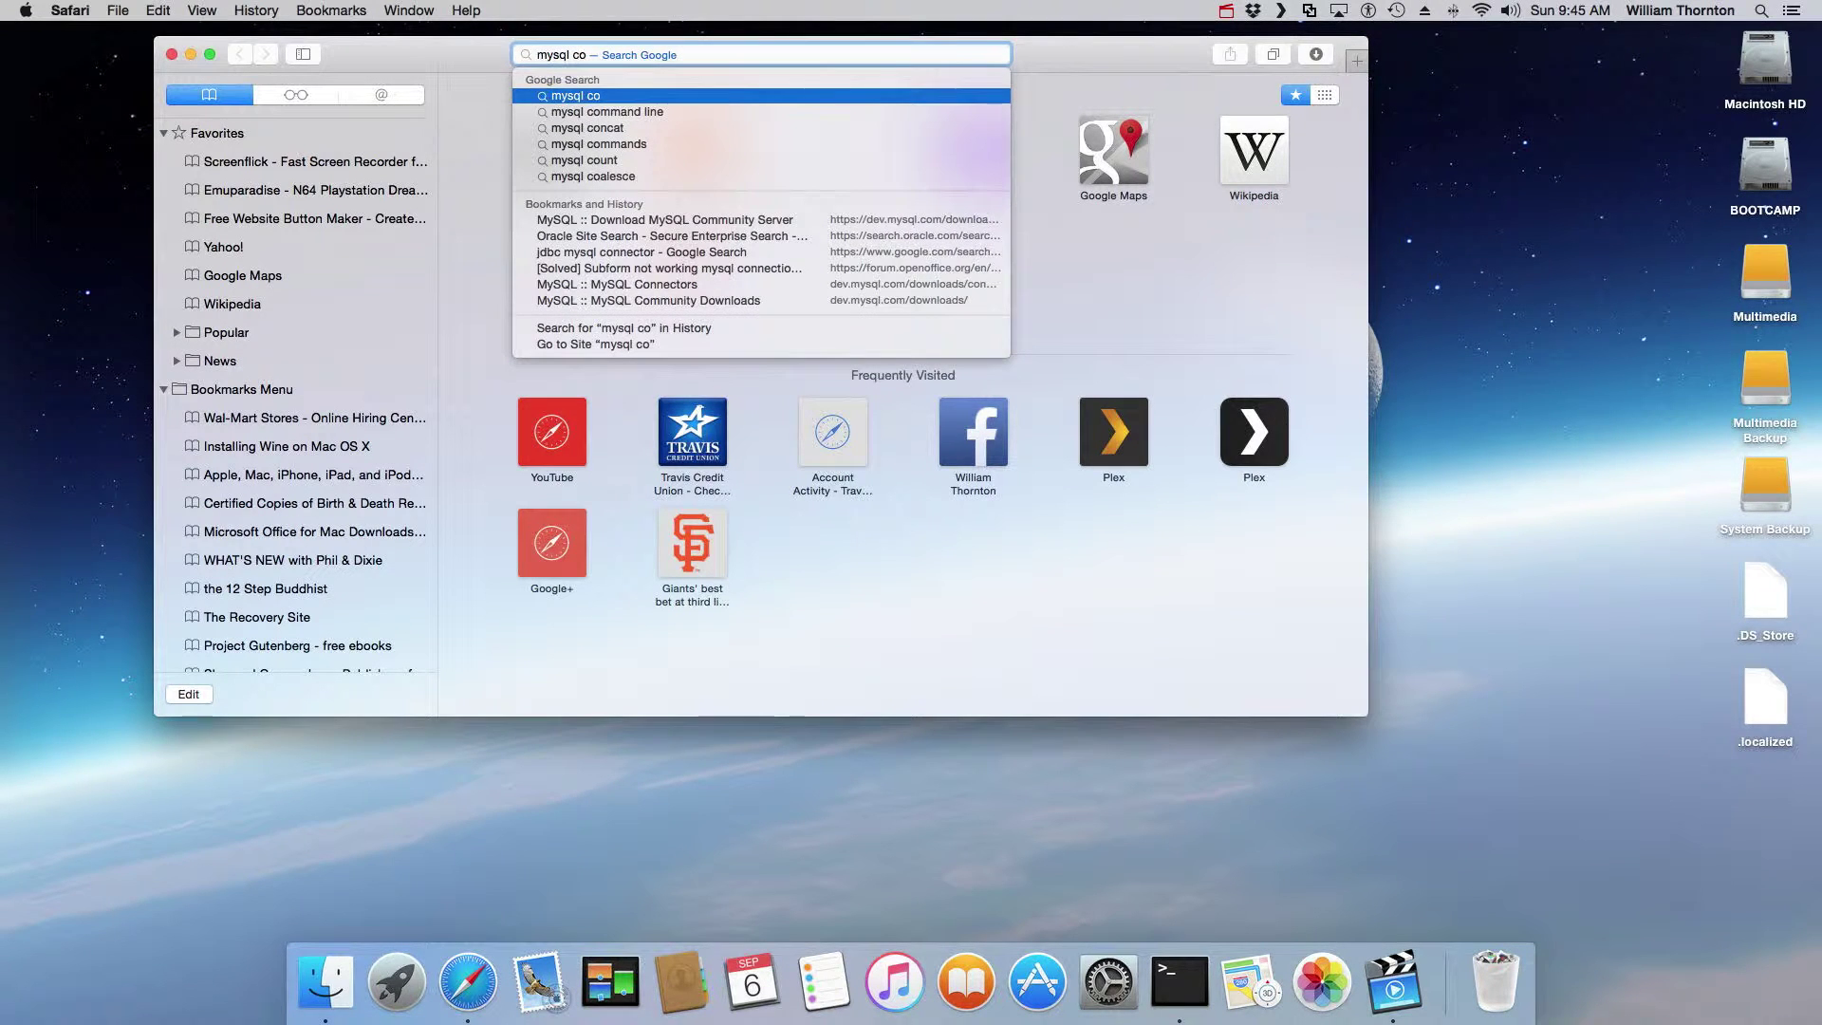
type("mmunity server")
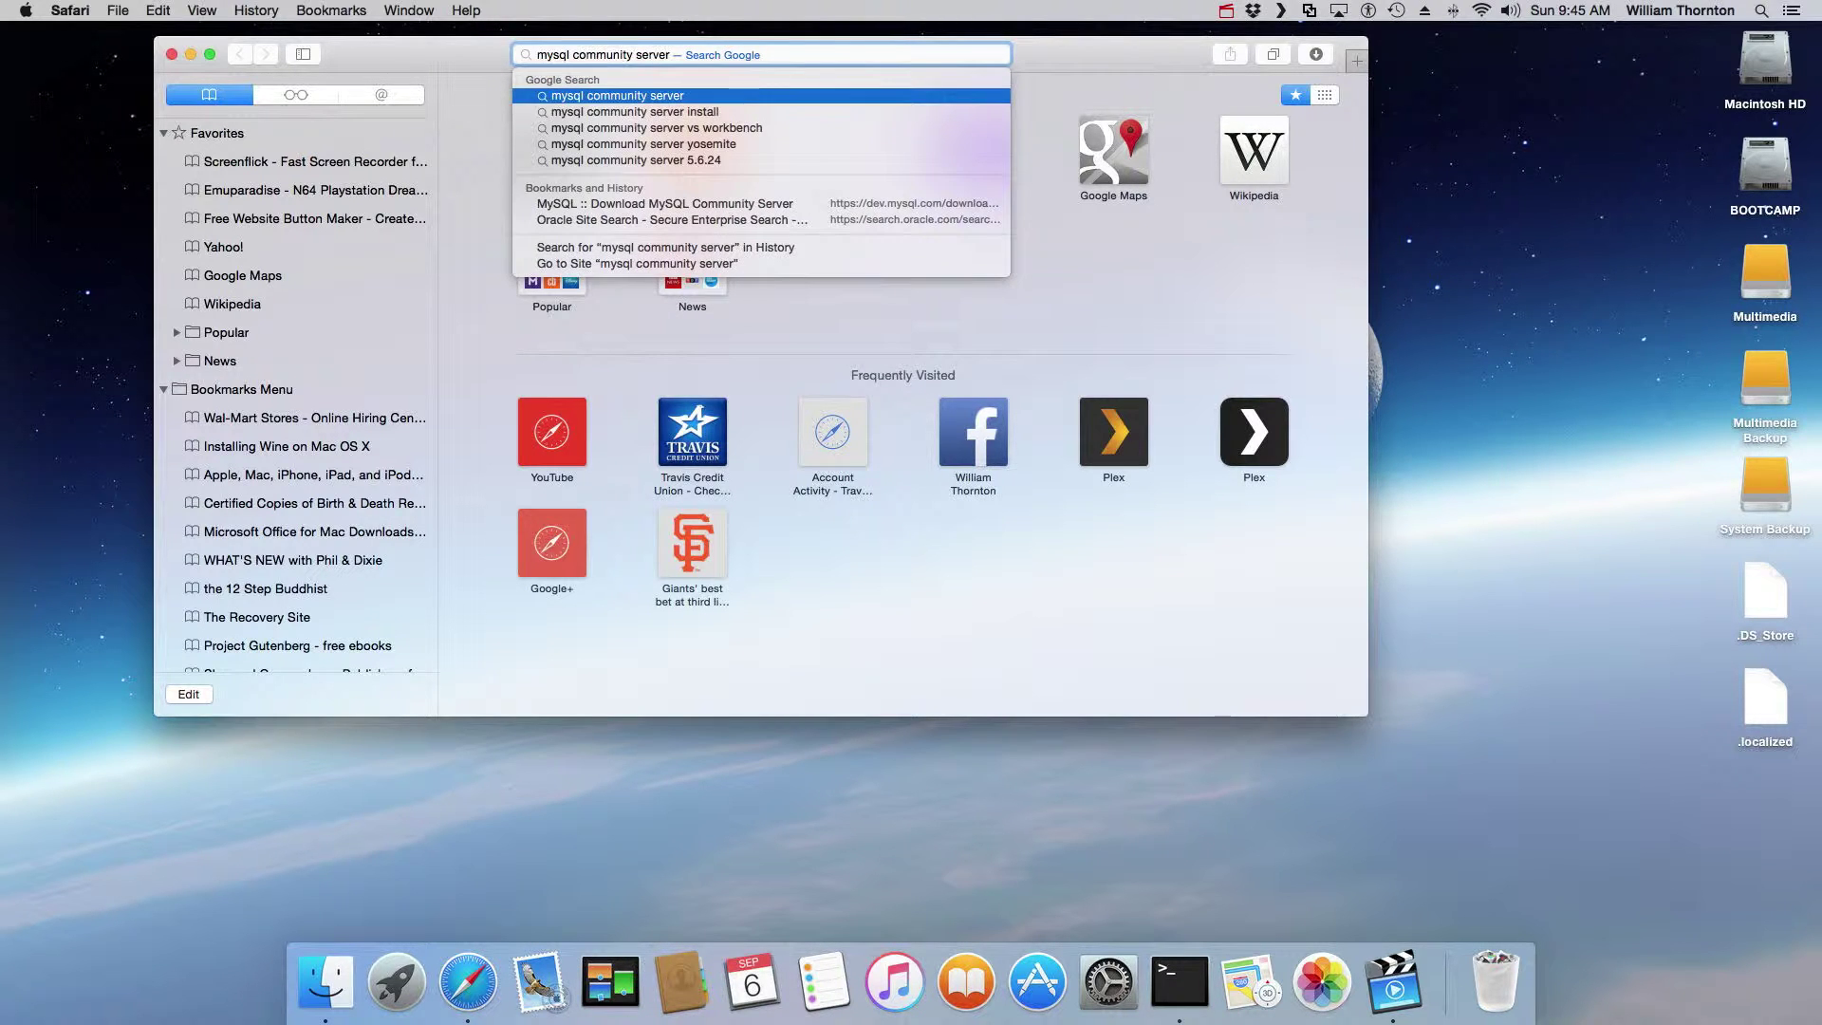
key("Return")
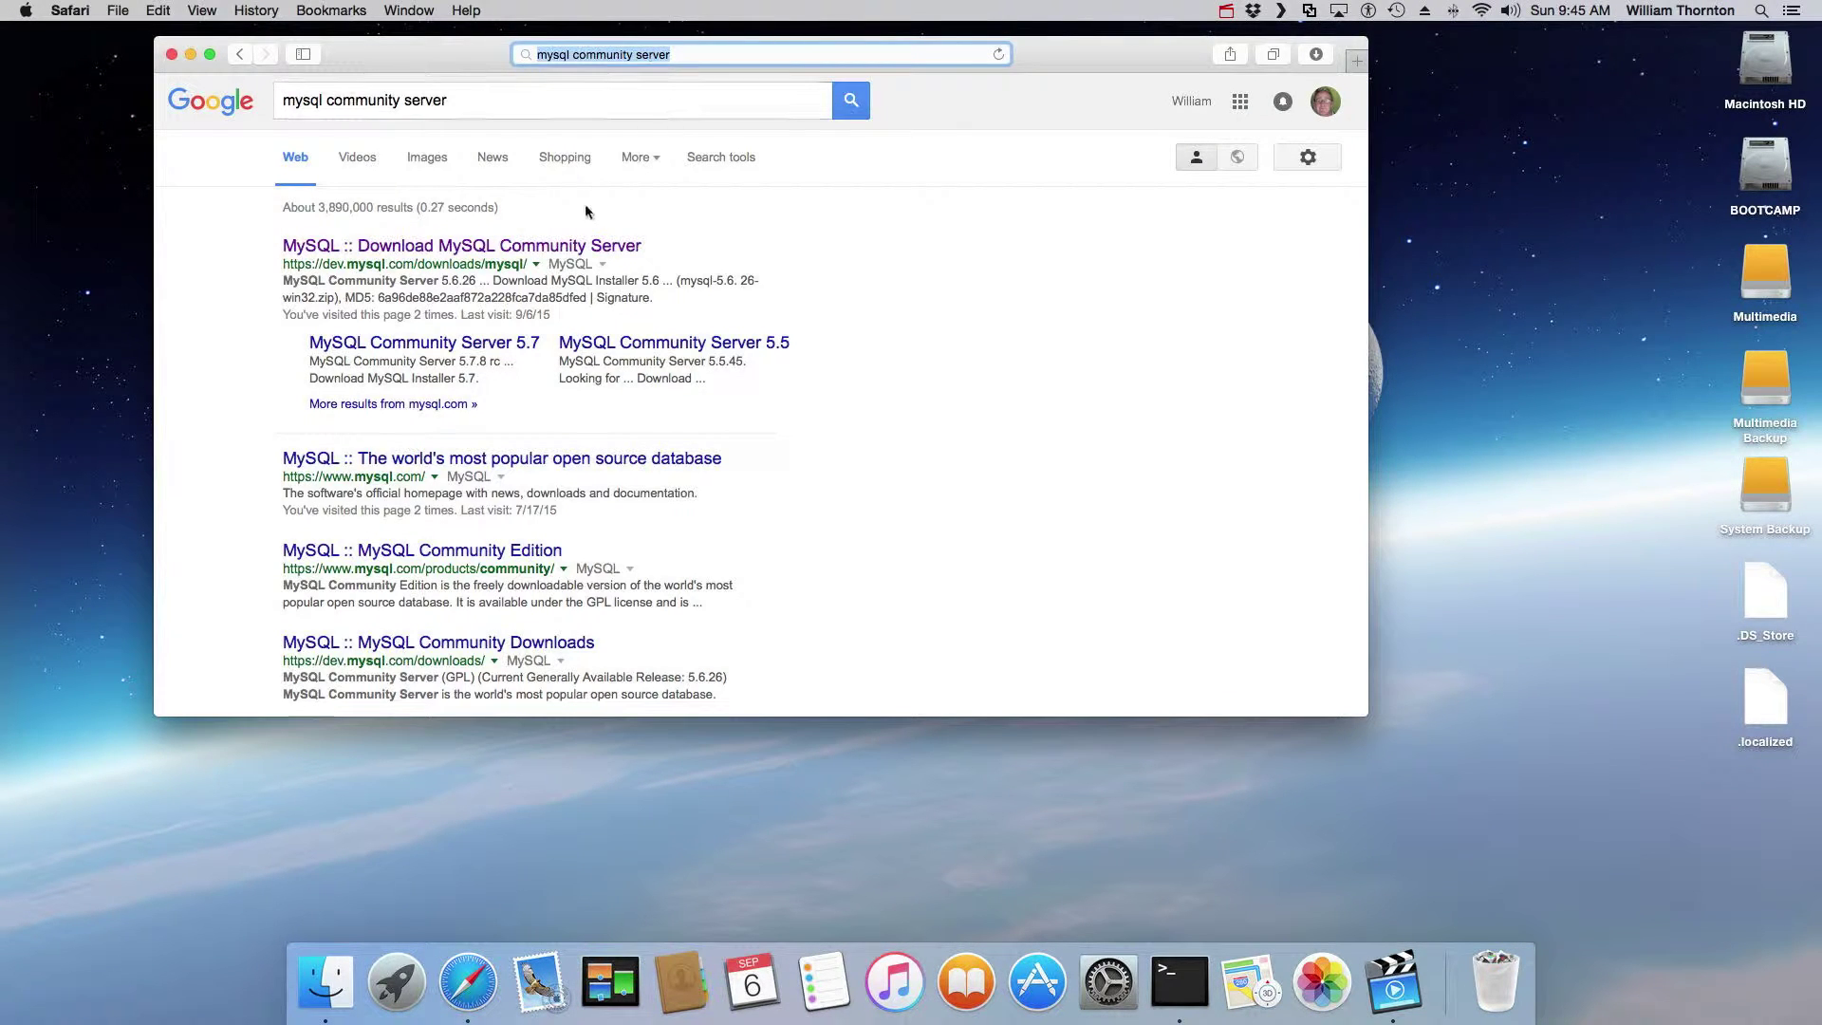
Step: Open the MySQL Community Server download page, scroll to the Mac OS X rows, and show Safari's downloads
left_click(483, 255)
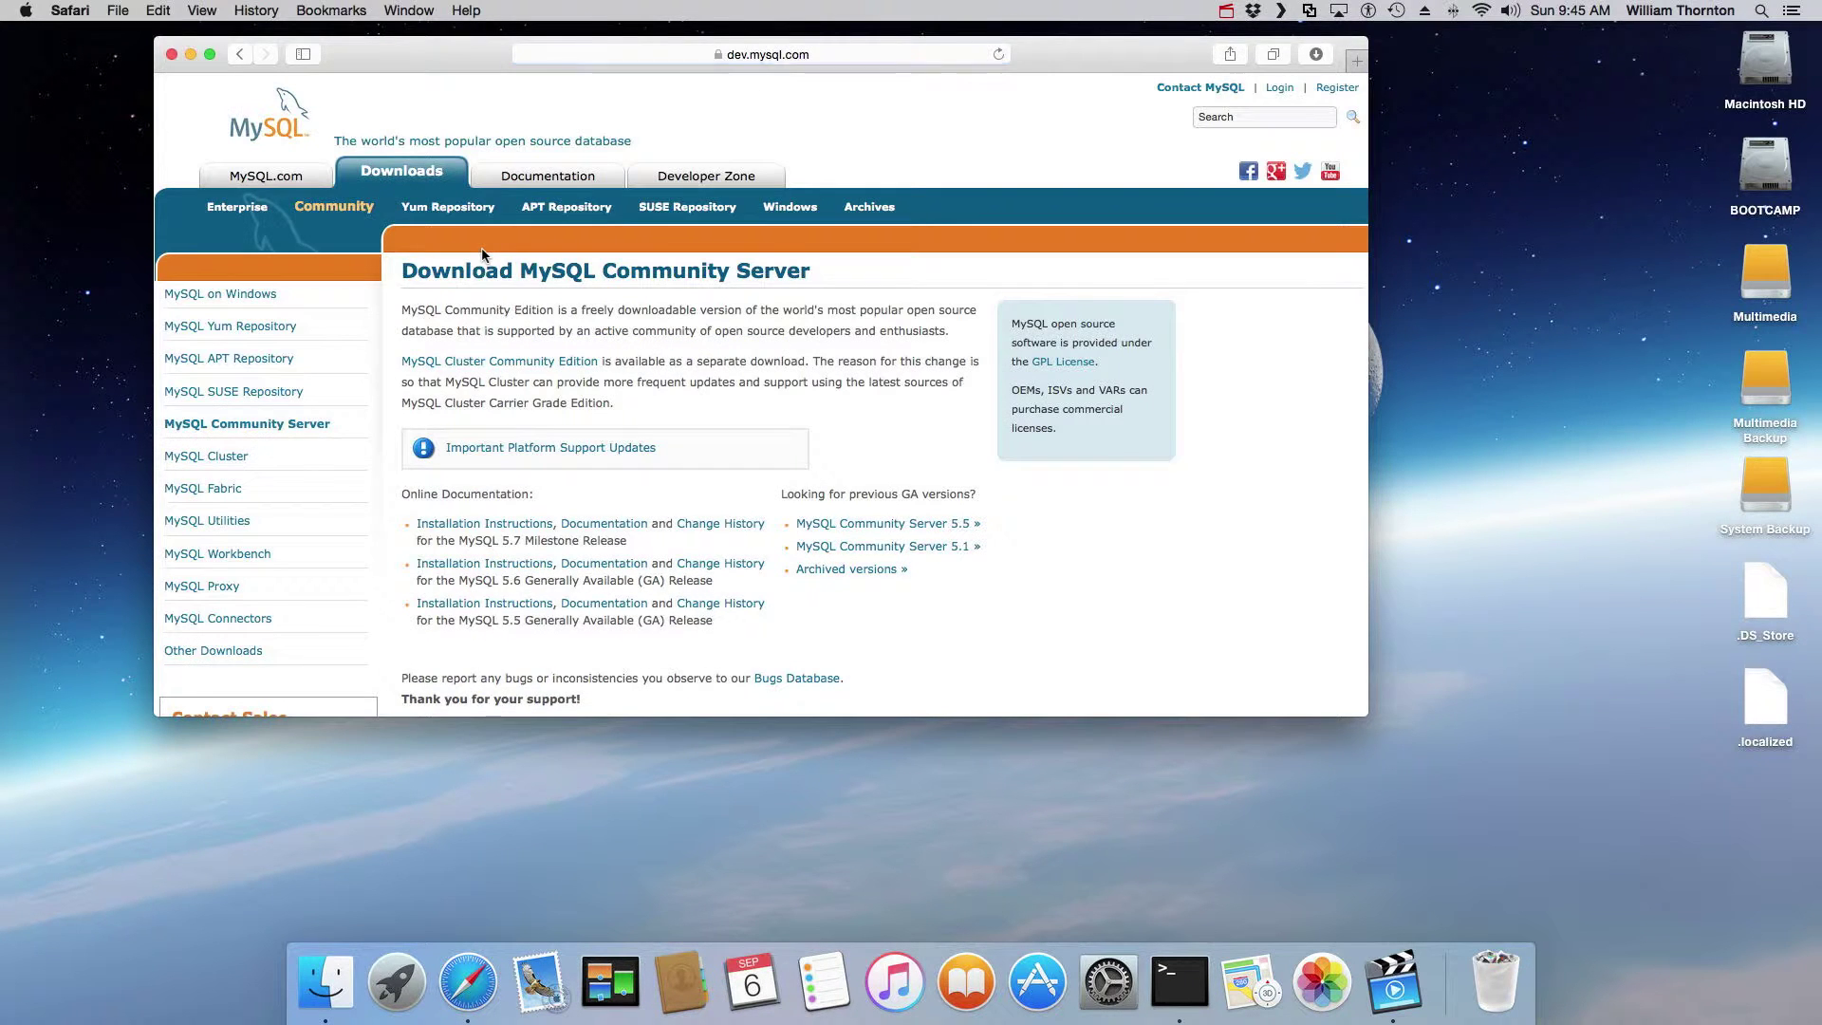
scroll(662, 422, "down", 3)
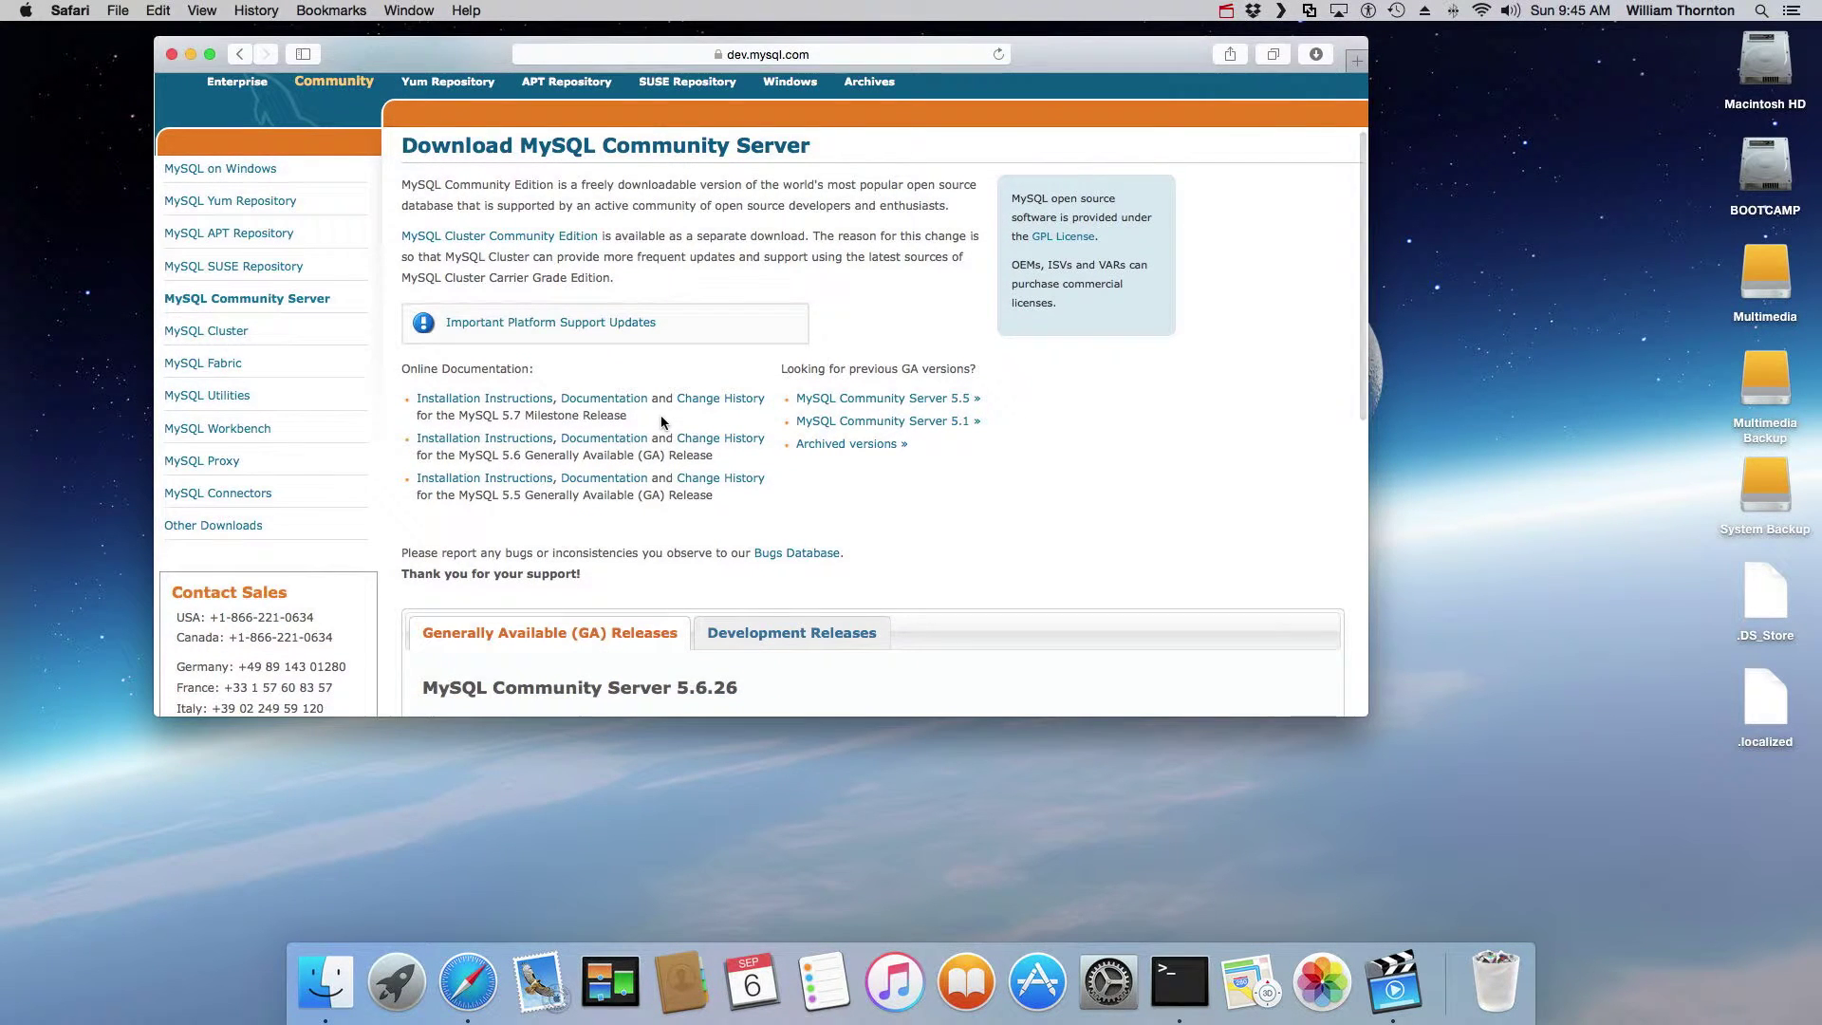
scroll(662, 421, "down", 3)
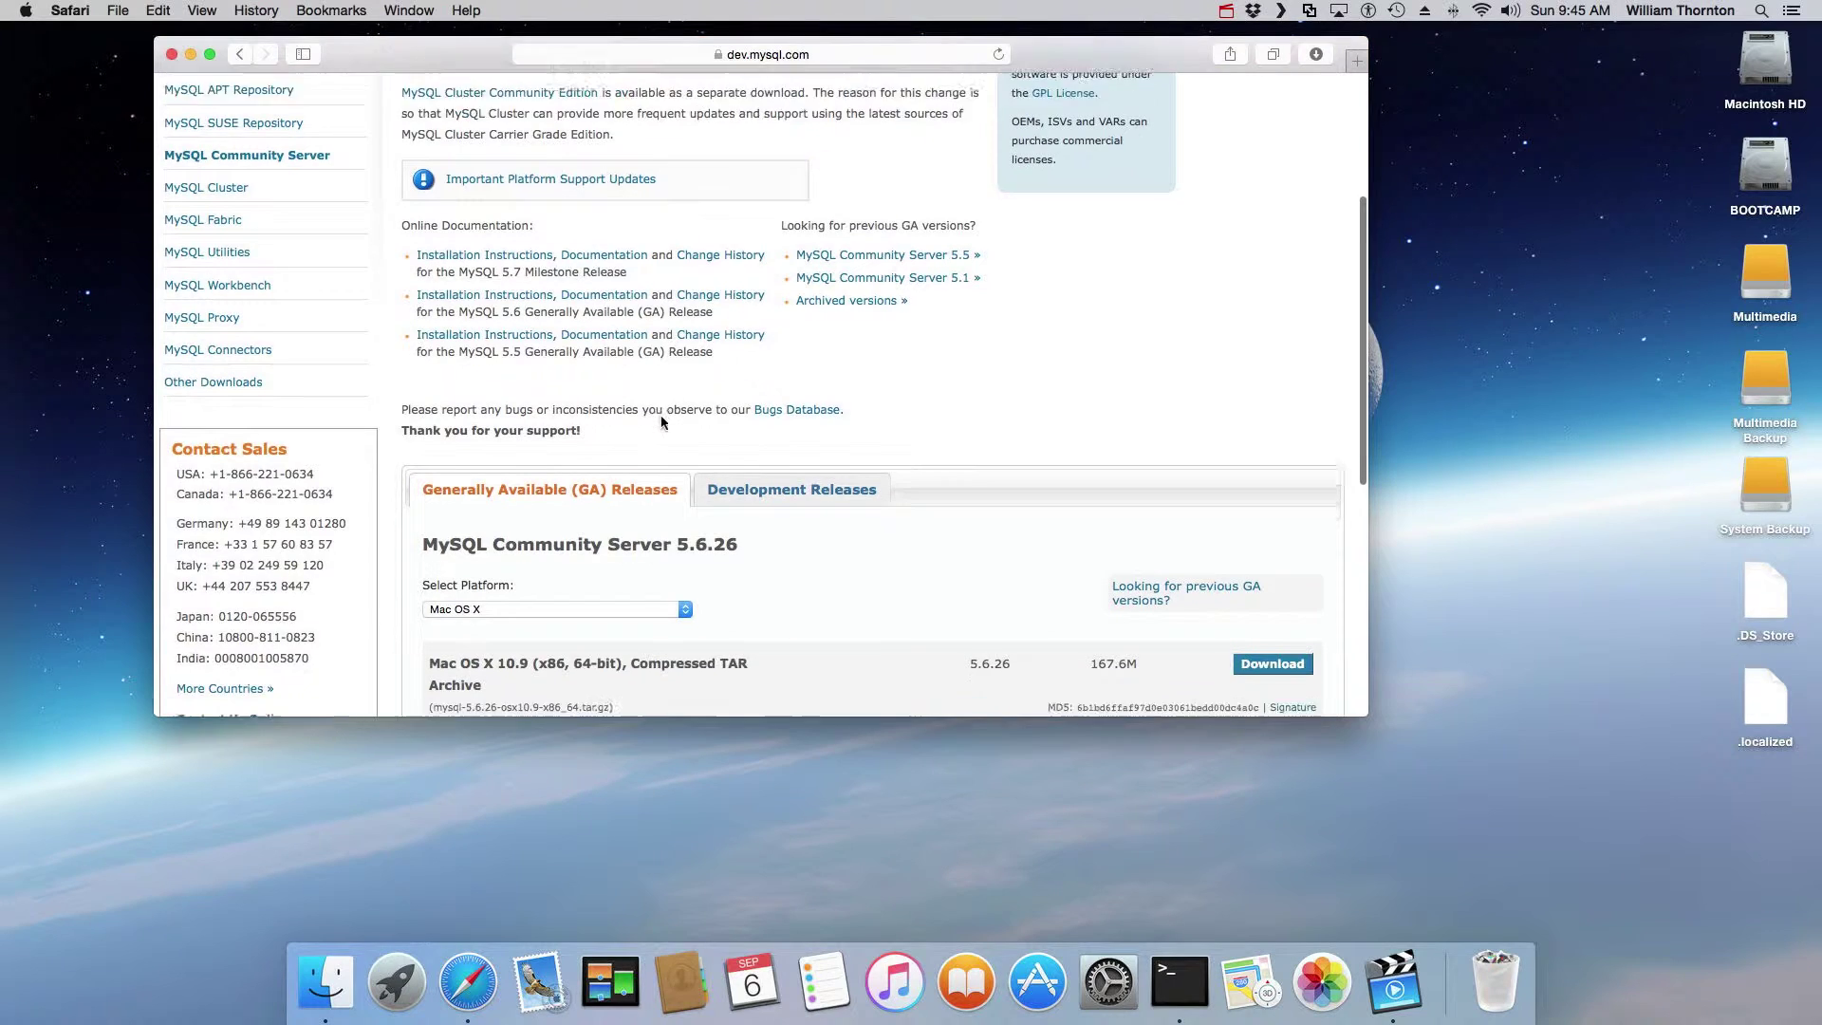
scroll(662, 422, "down", 5)
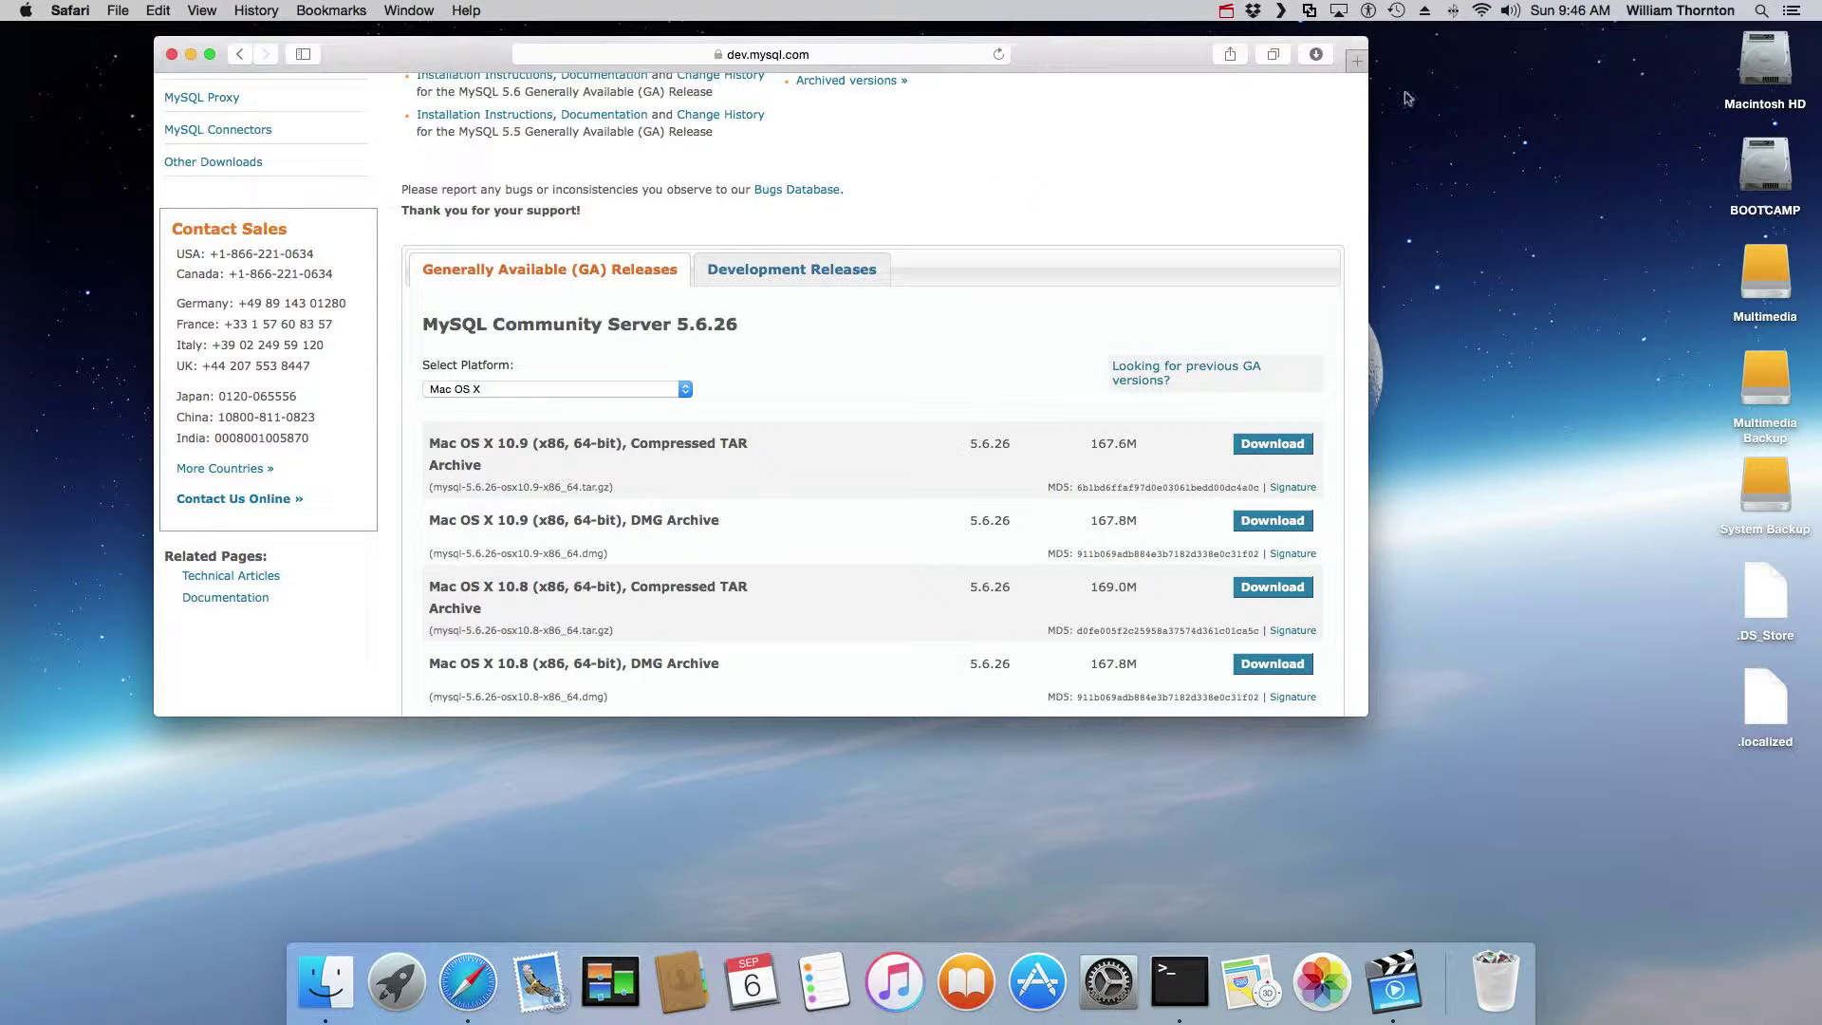
left_click(1317, 54)
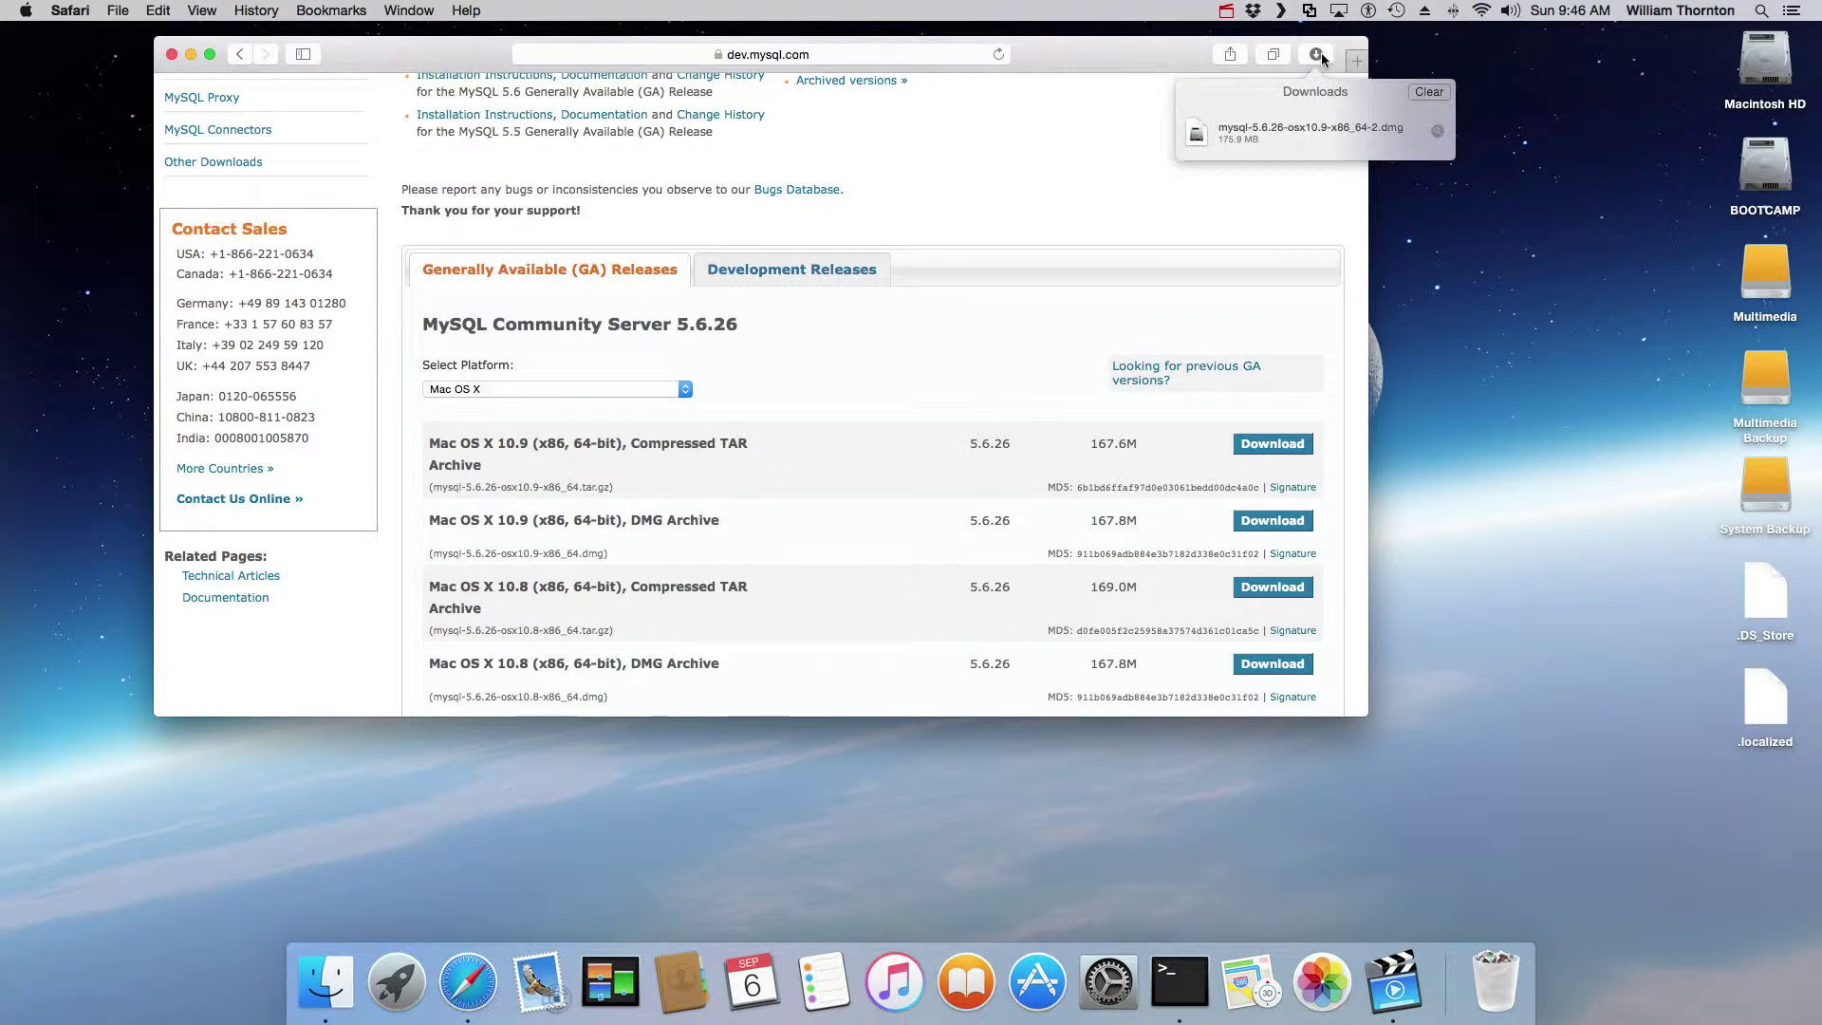
Step: Mount the downloaded MySQL .dmg and launch the mysql-5.6.26-osx10.8-x86_64.pkg installer
double_click(1294, 129)
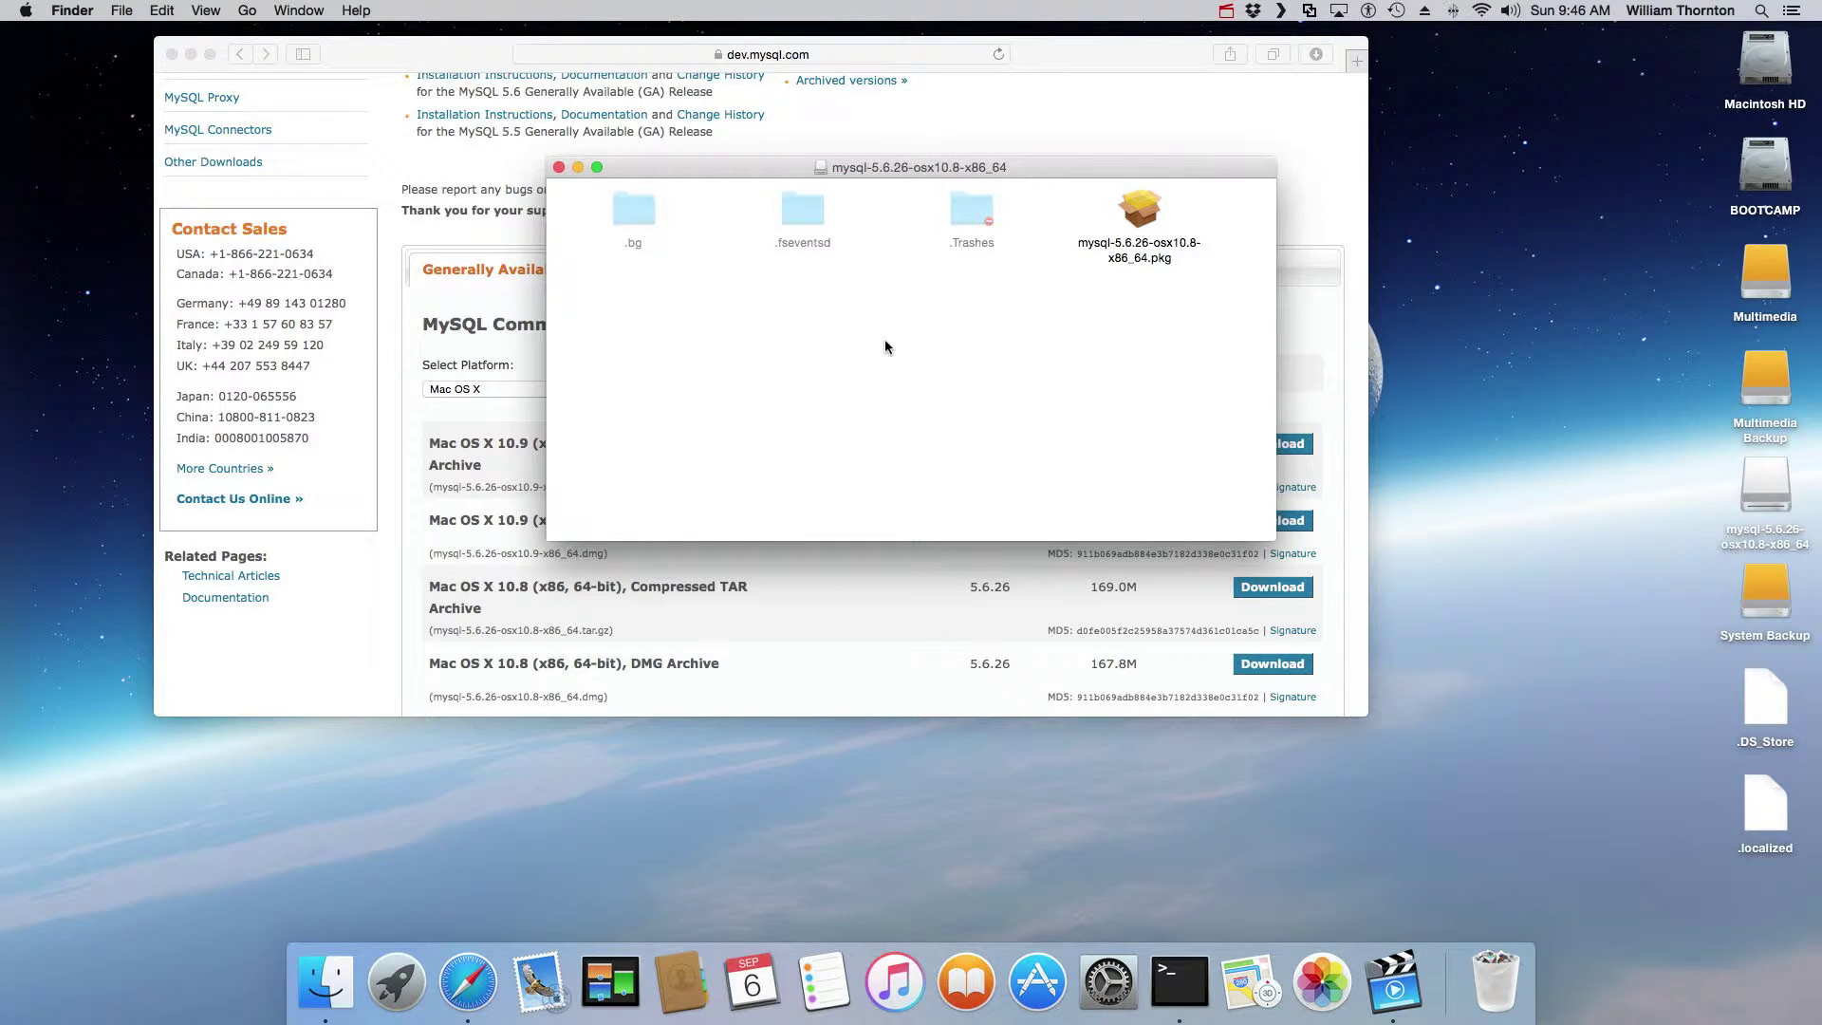
left_click(1141, 210)
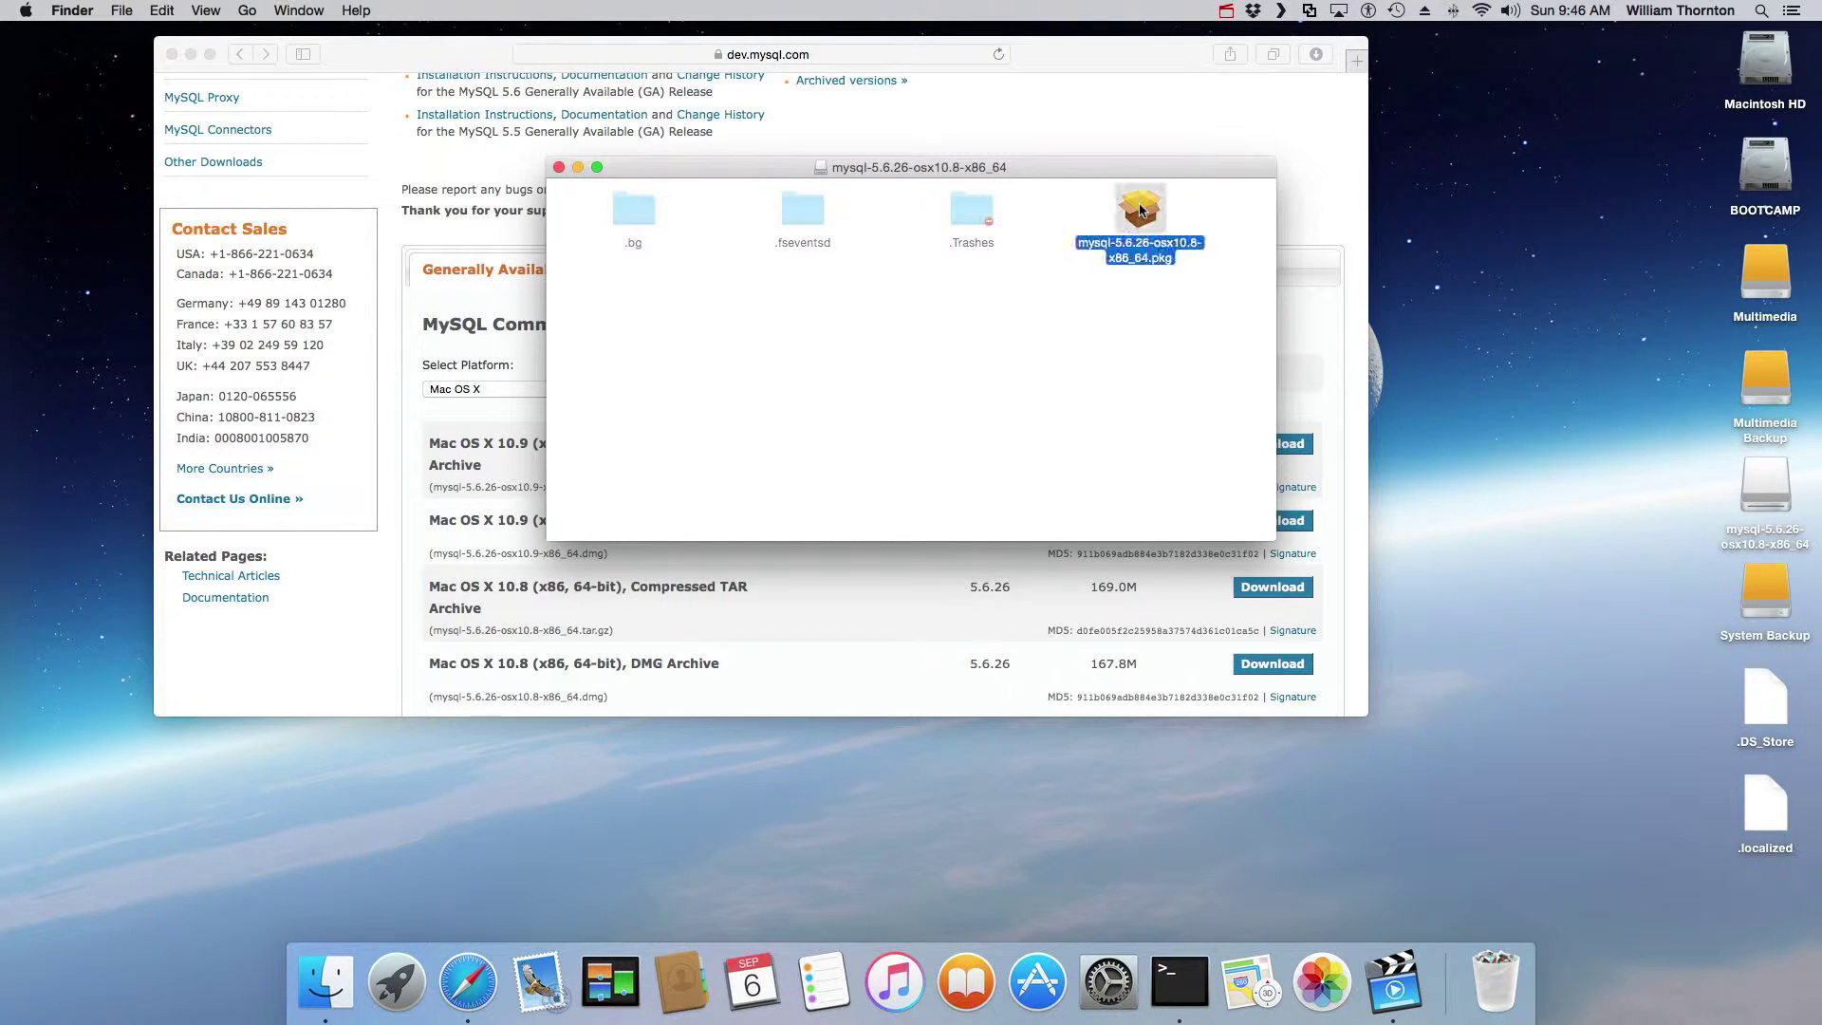
double_click(1141, 210)
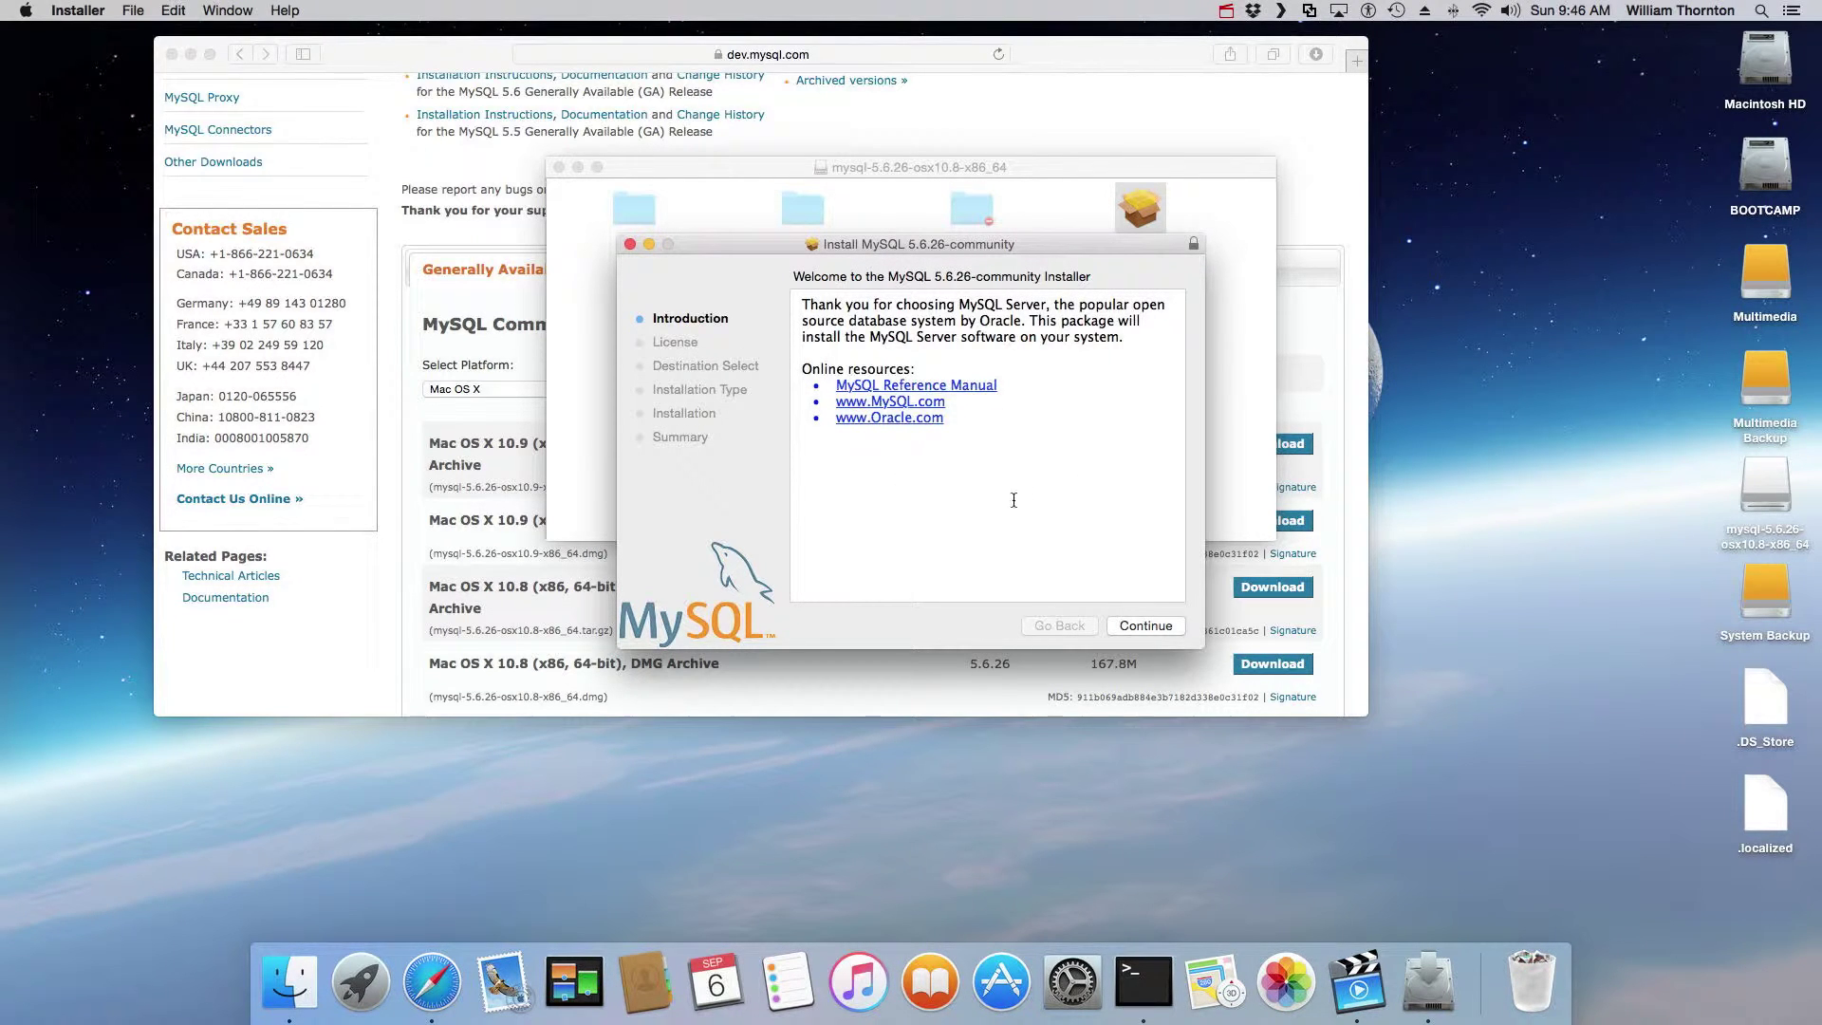
Step: Continue through the MySQL 5.6.26 installer, agree to the licence, then close it without installing
left_click(1156, 626)
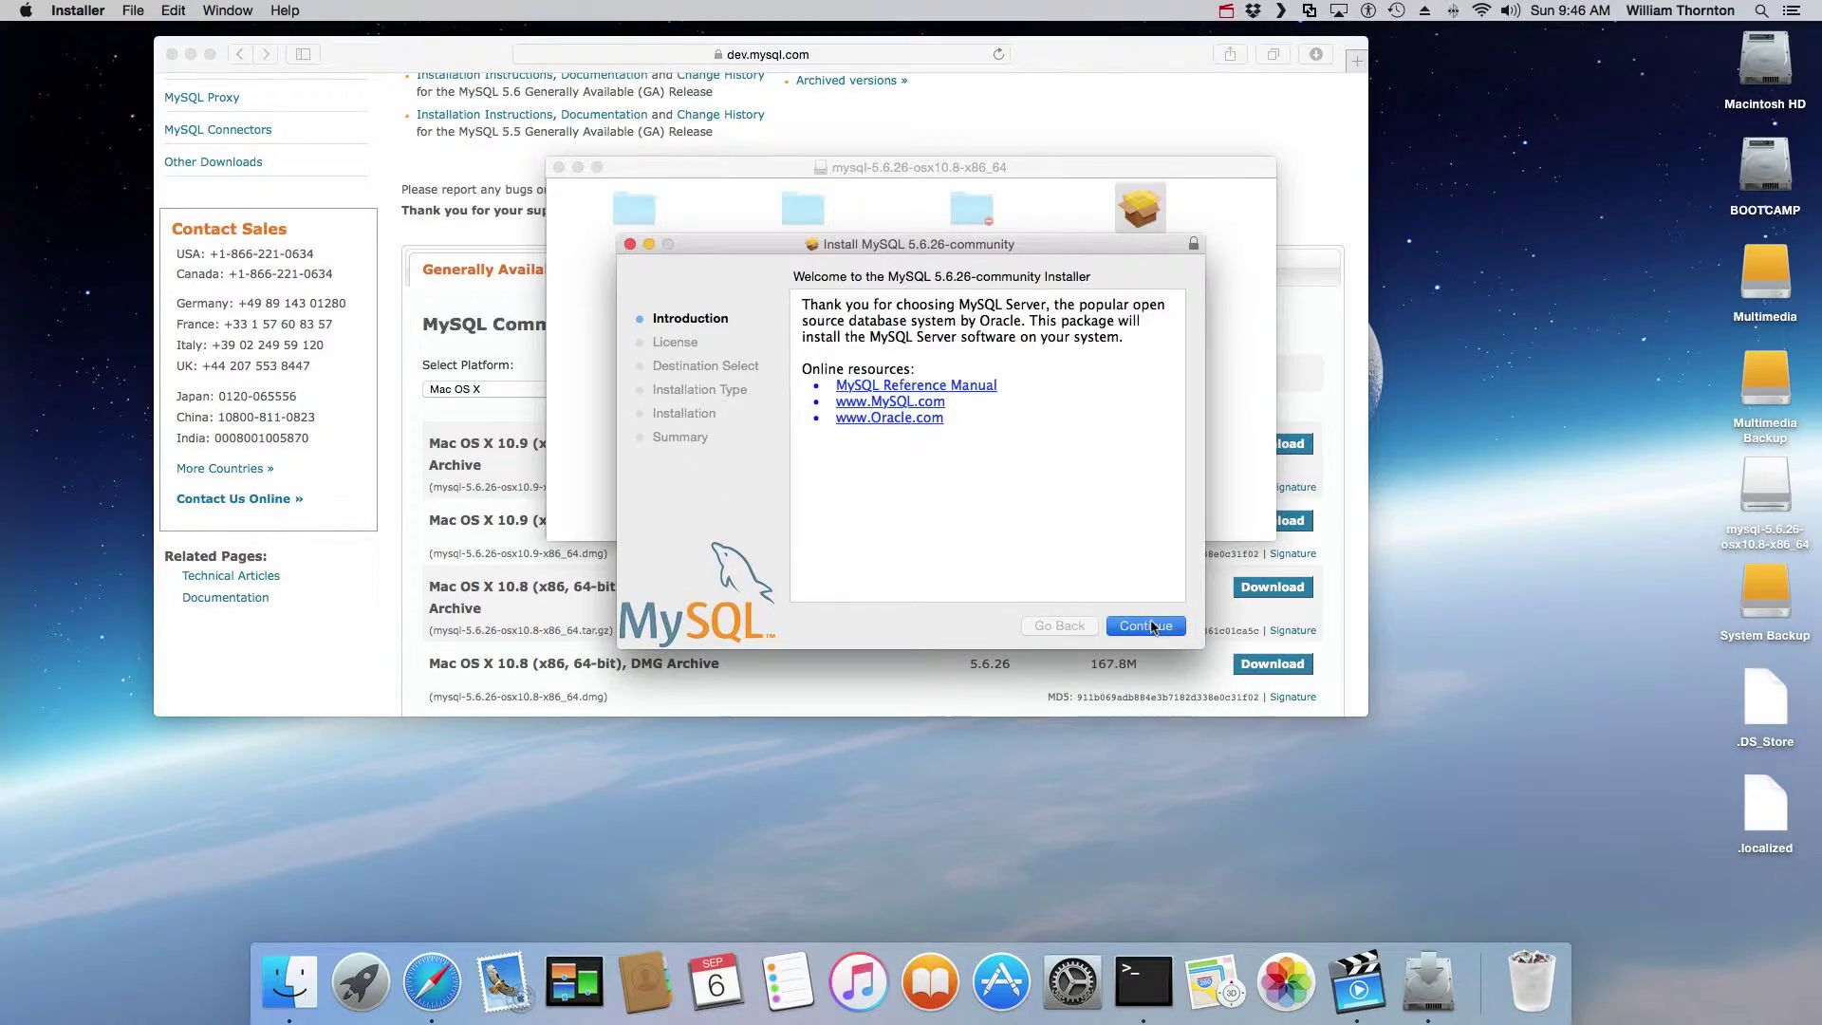
scroll(1048, 490, "down", 10)
scroll(1048, 491, "down", 20)
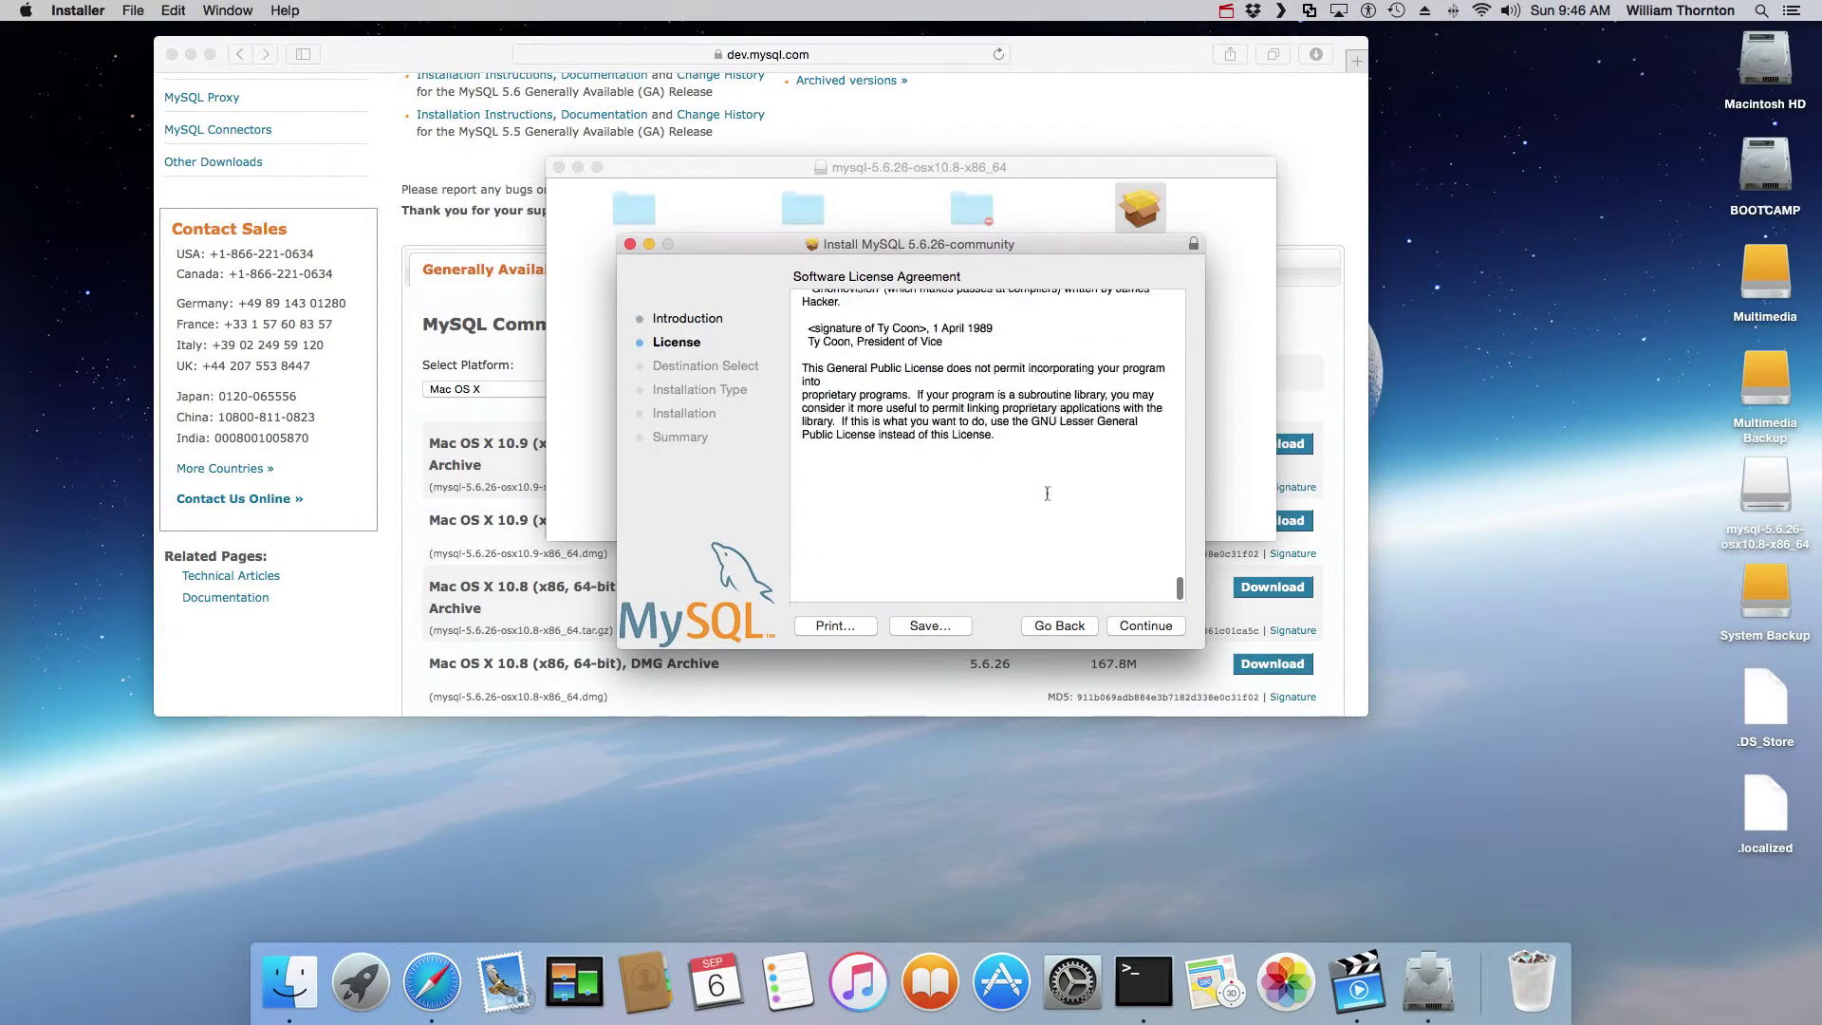
left_click(1154, 629)
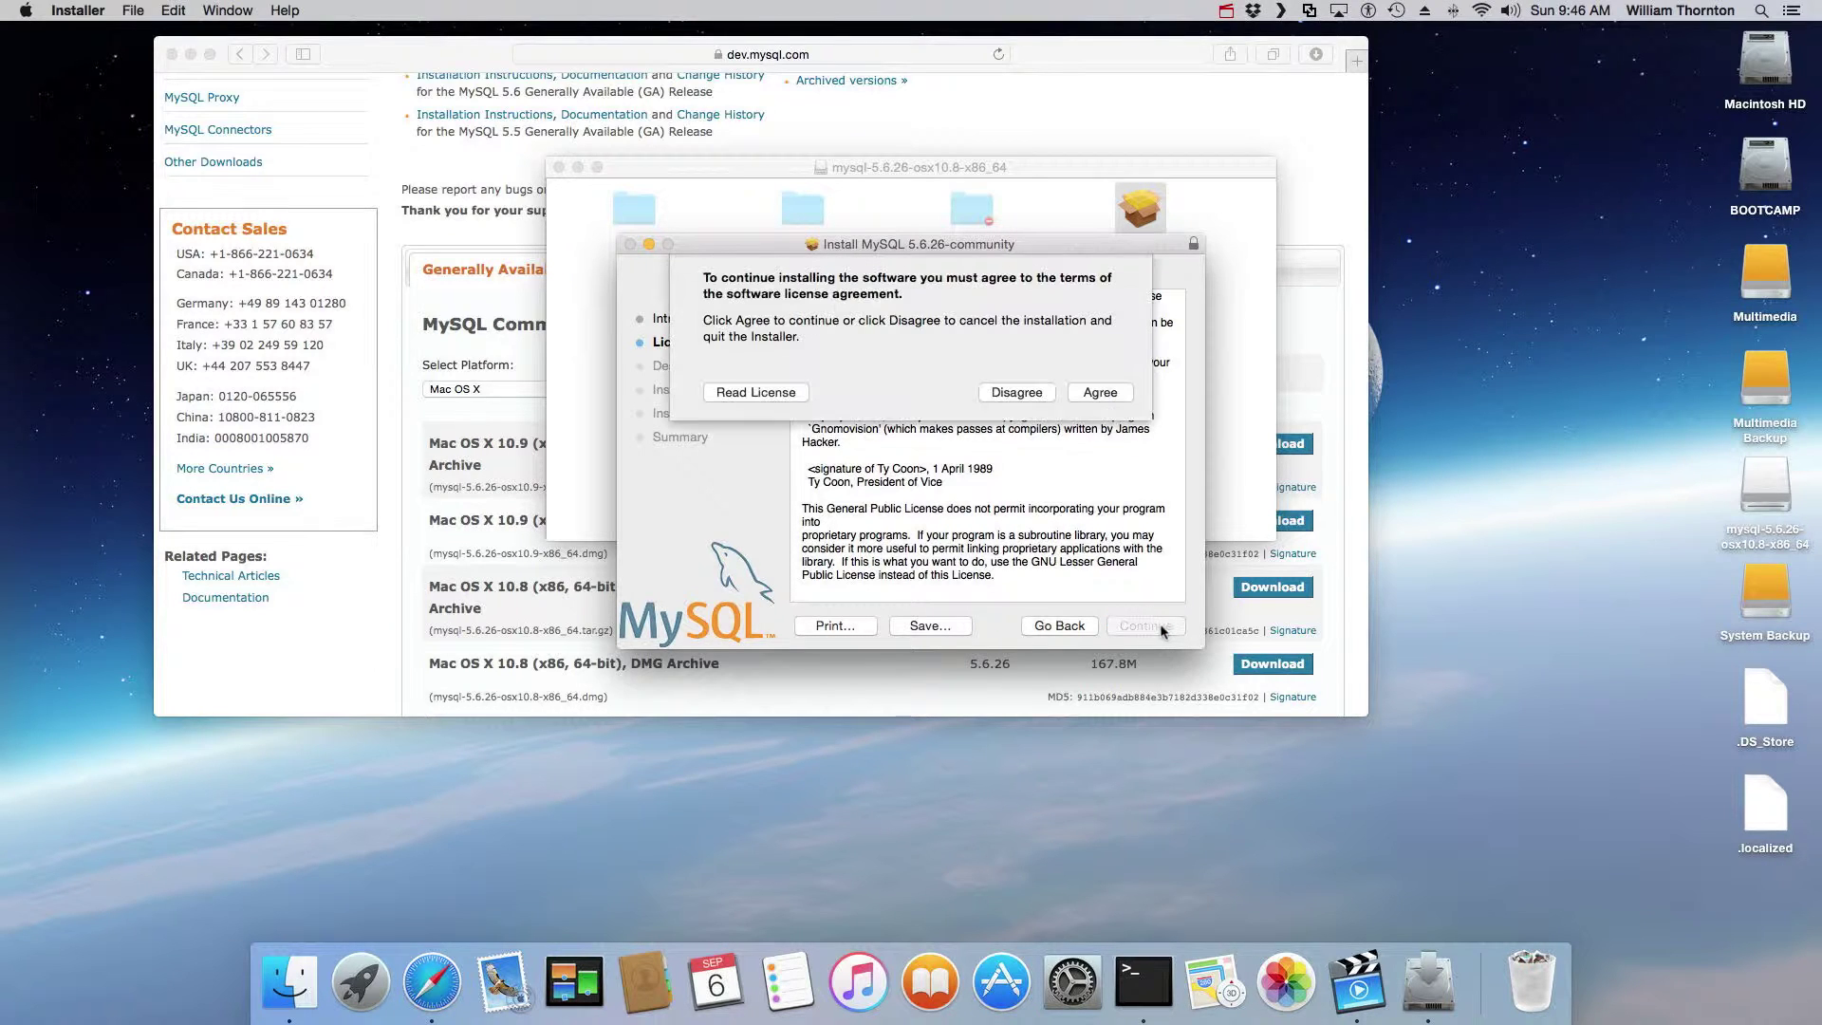
left_click(1101, 398)
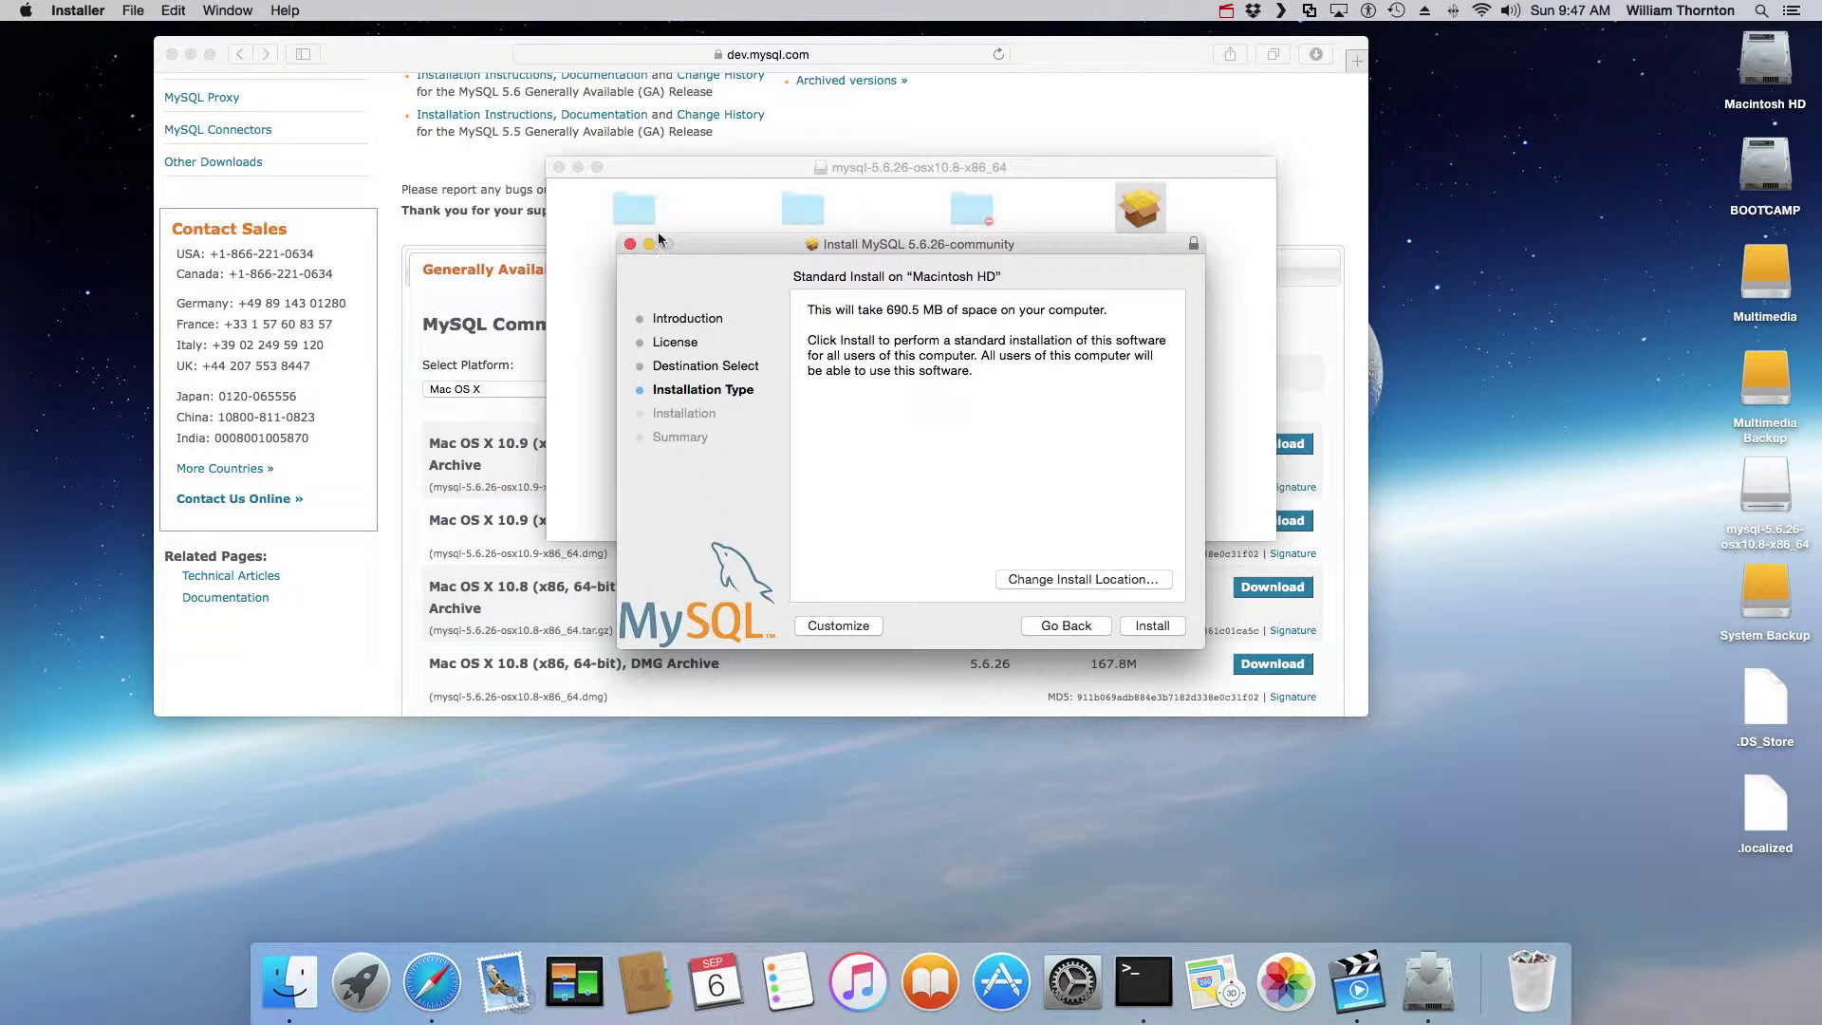
left_click(629, 244)
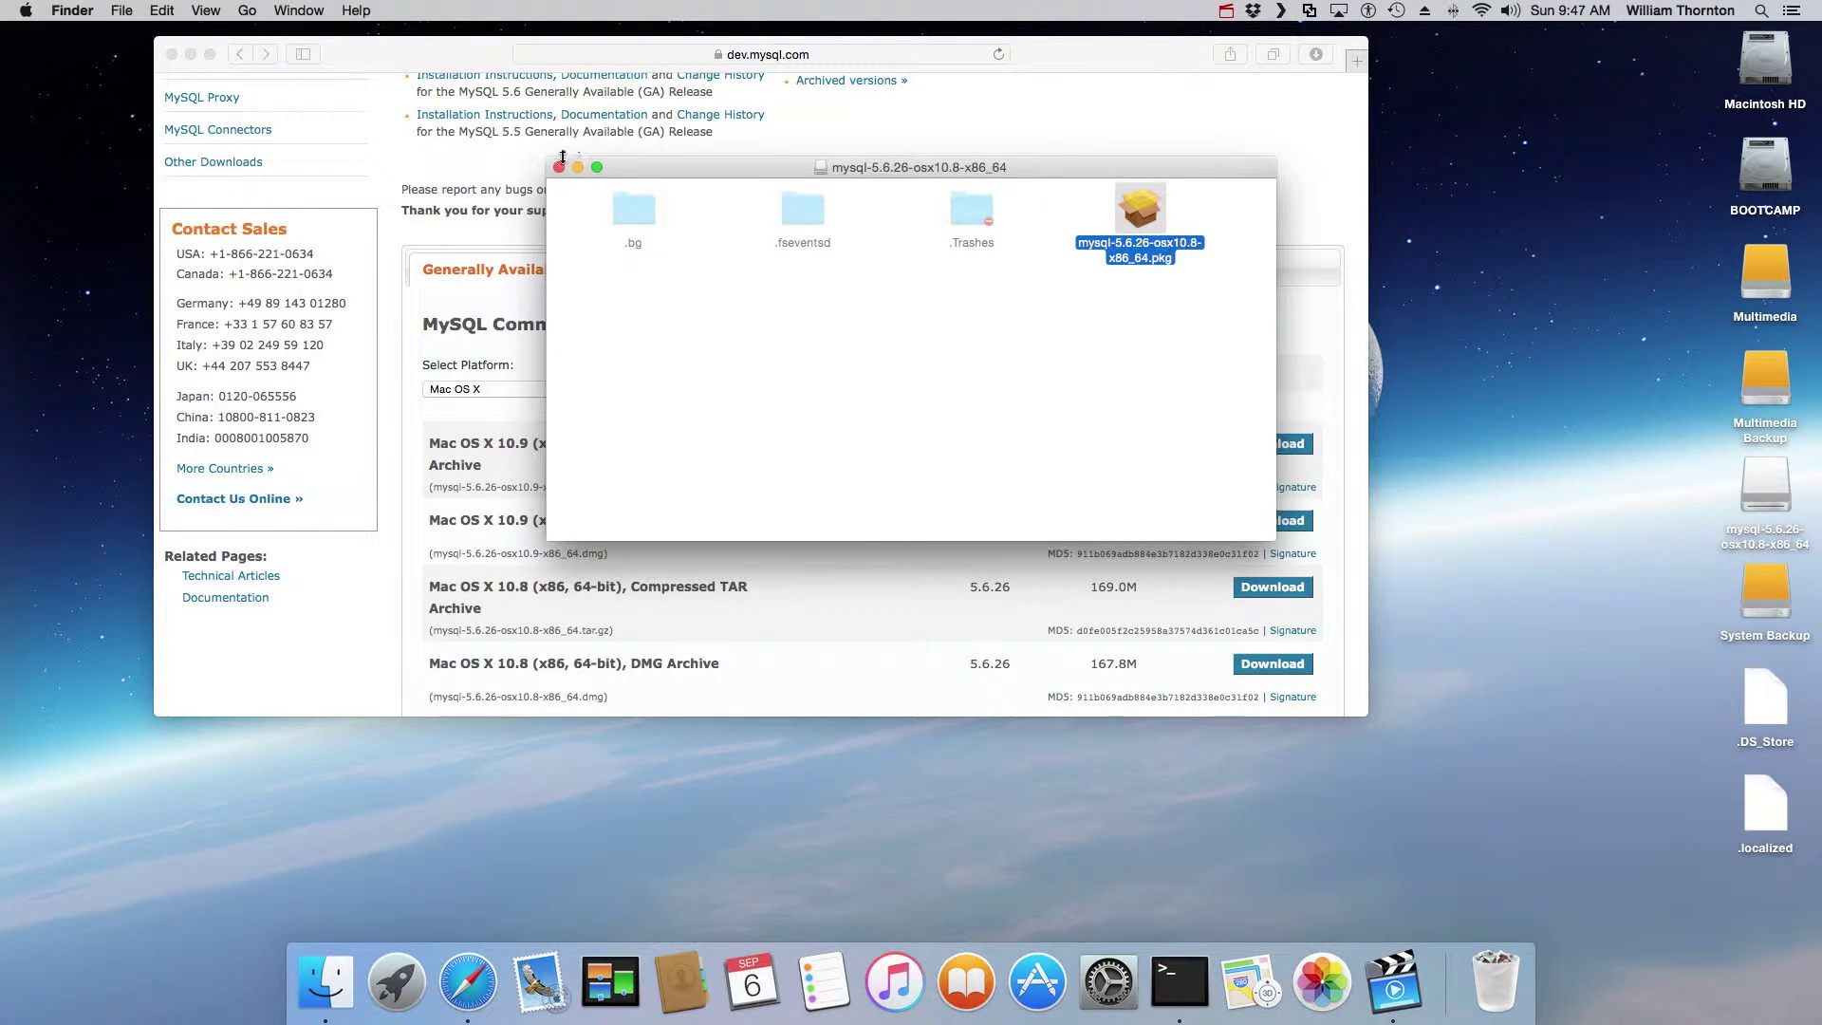
Step: Close the disk window, start the MySQL server from System Preferences' MySQL pane using the admin password, and open Terminal
left_click(558, 167)
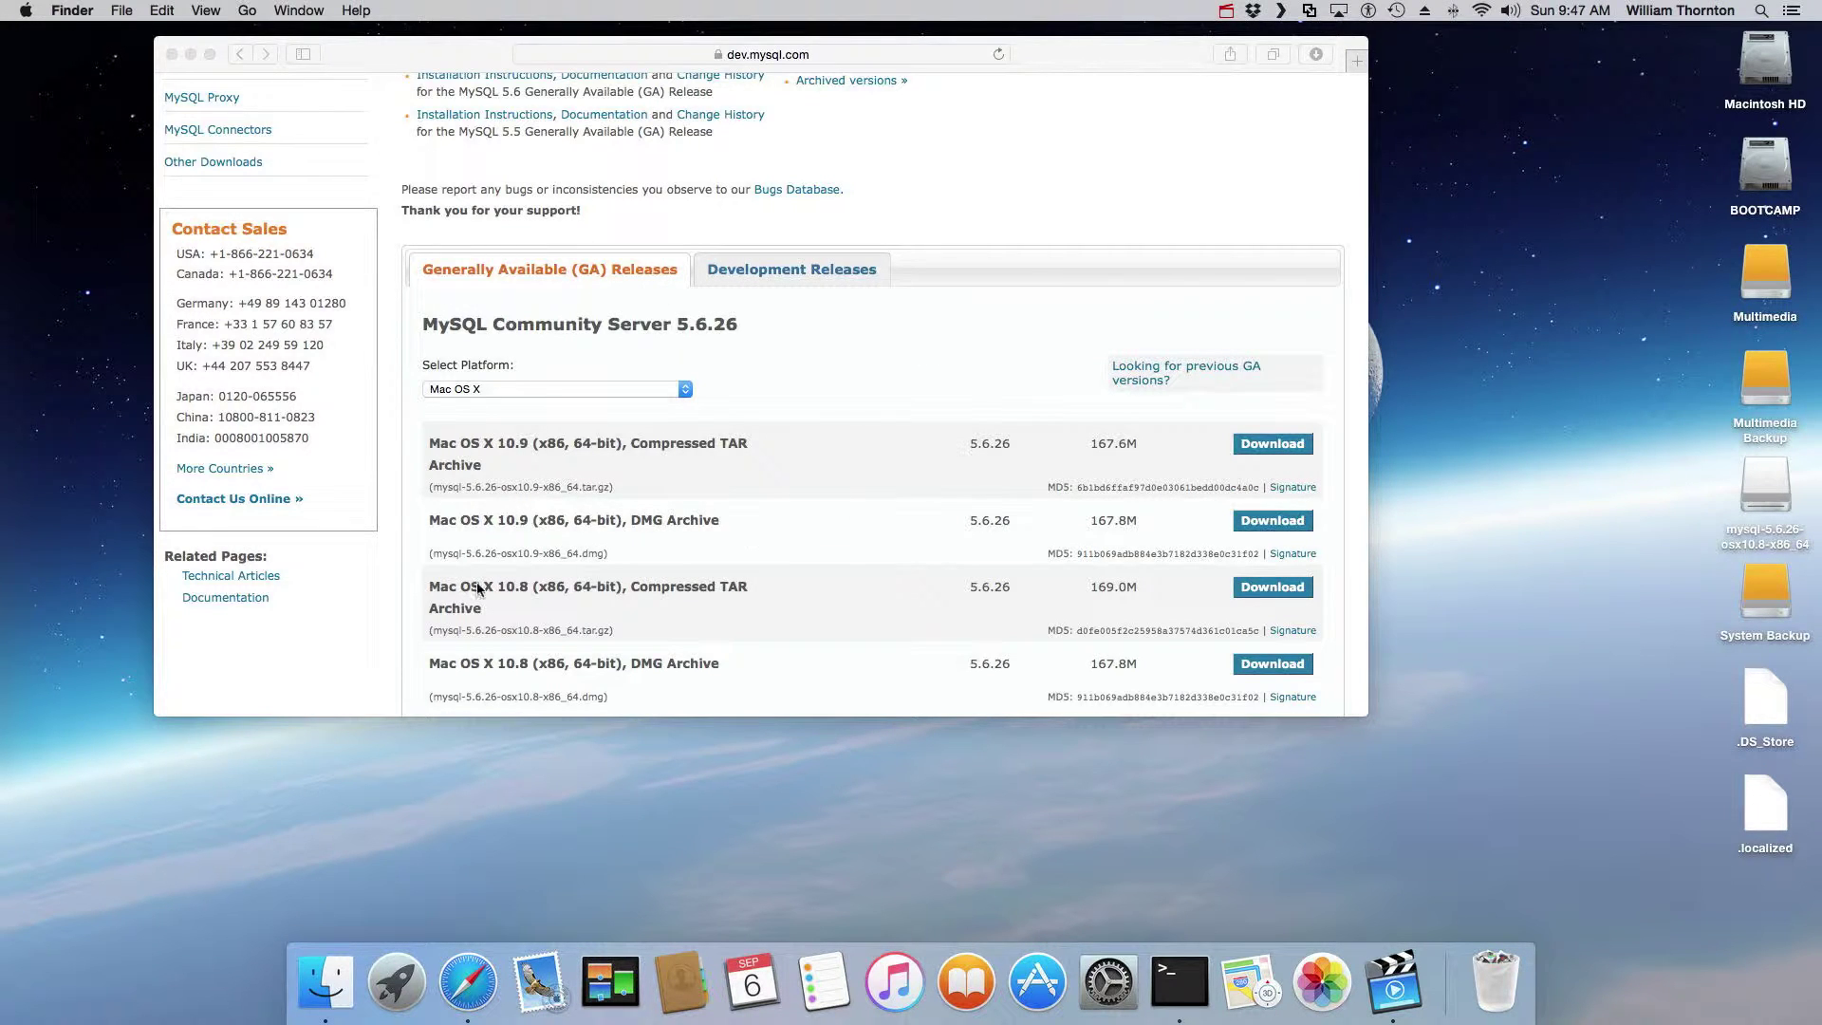
left_click(1107, 980)
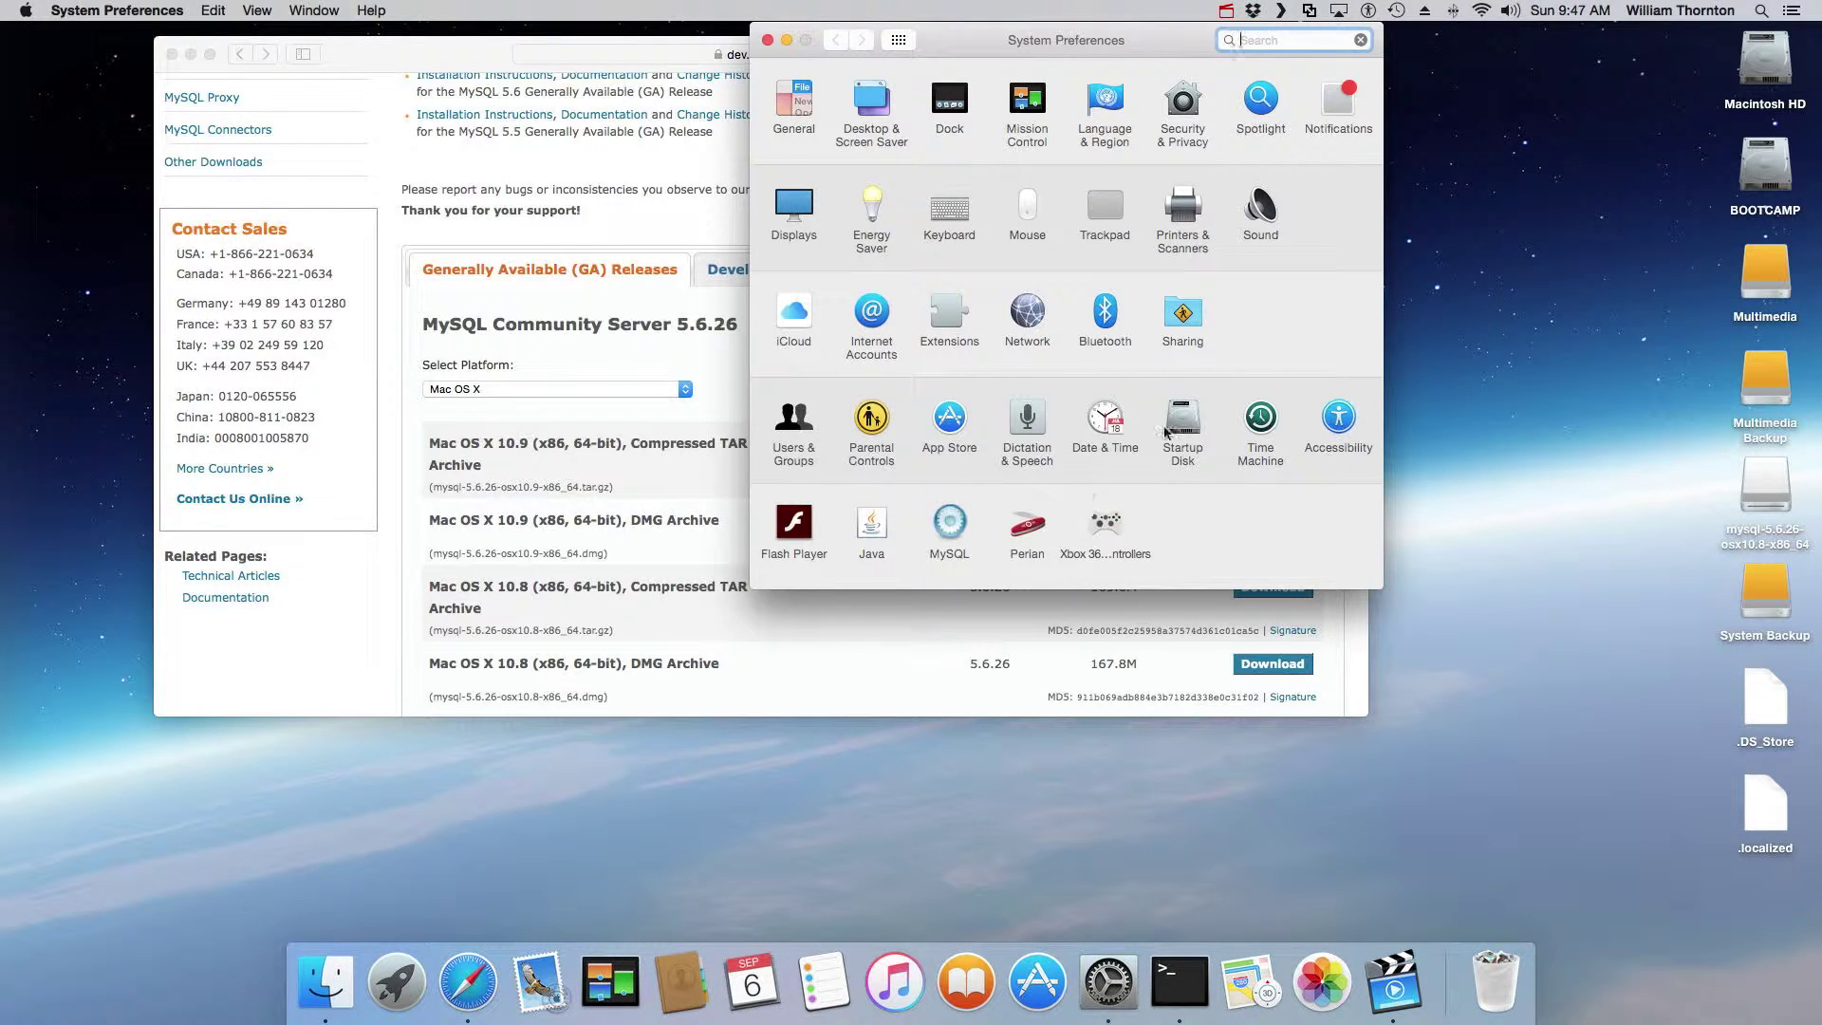
left_click(947, 522)
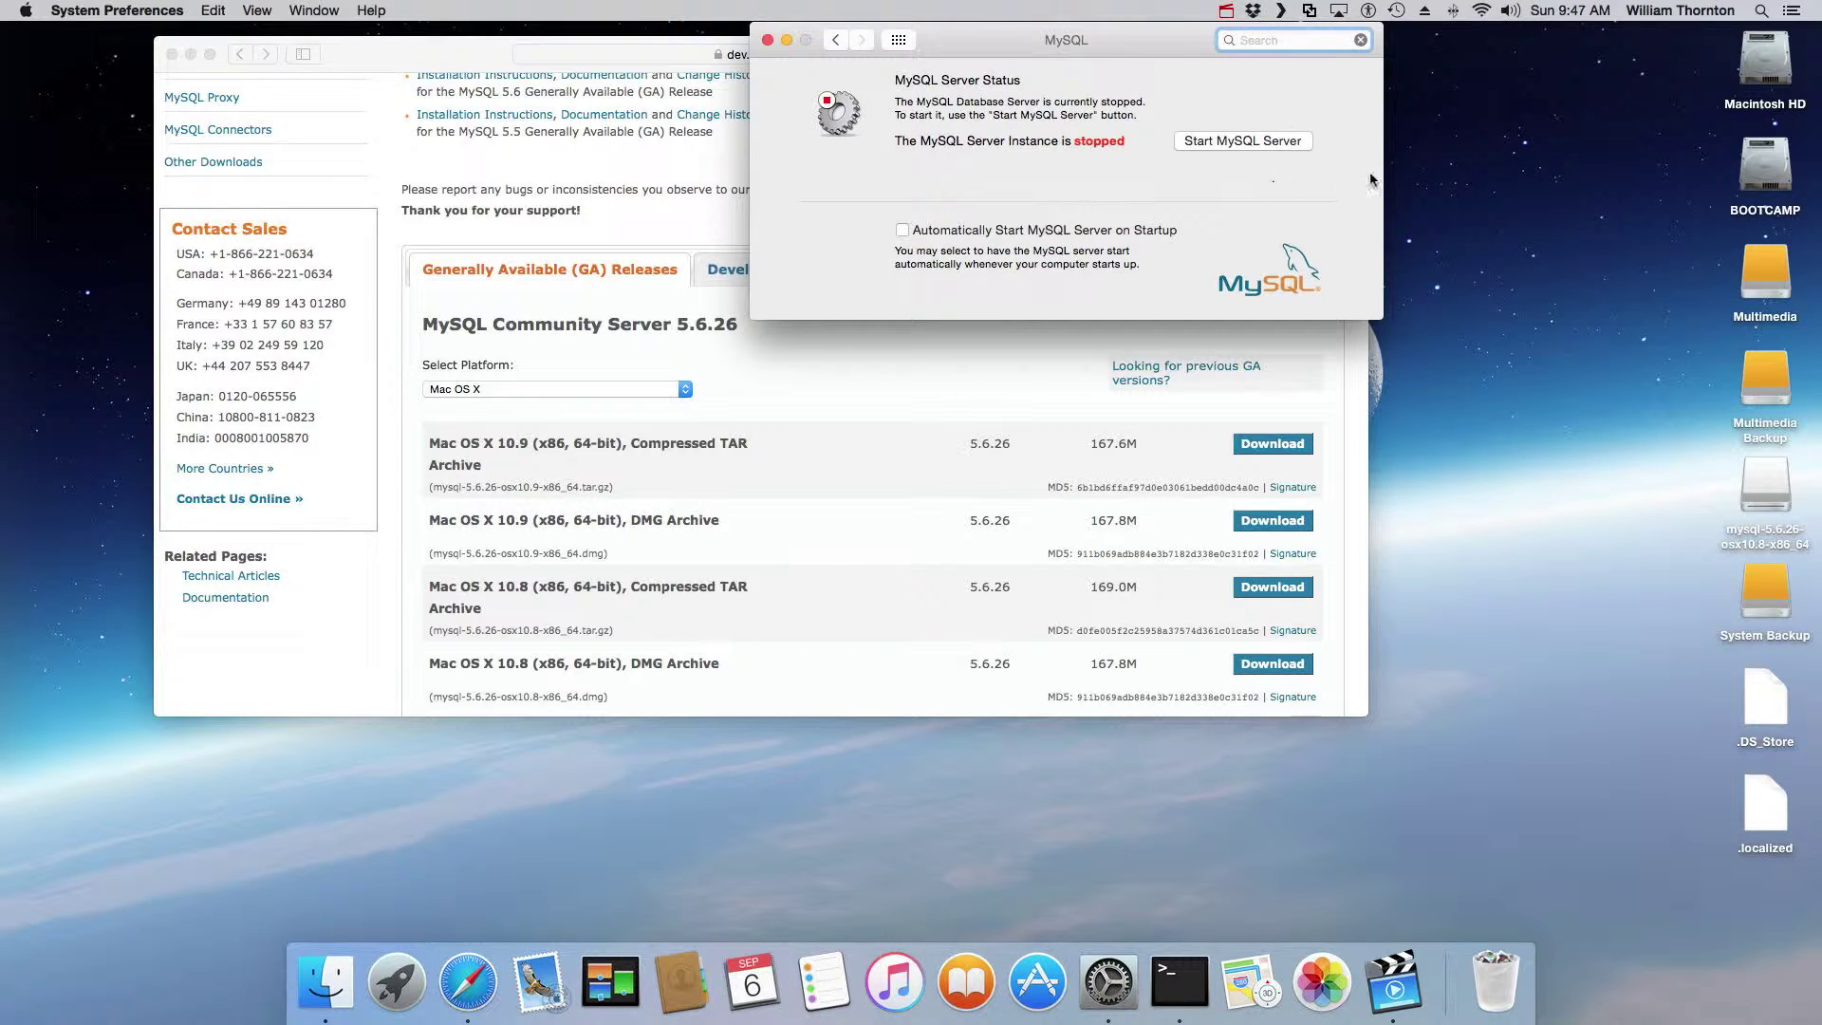
left_click(1245, 141)
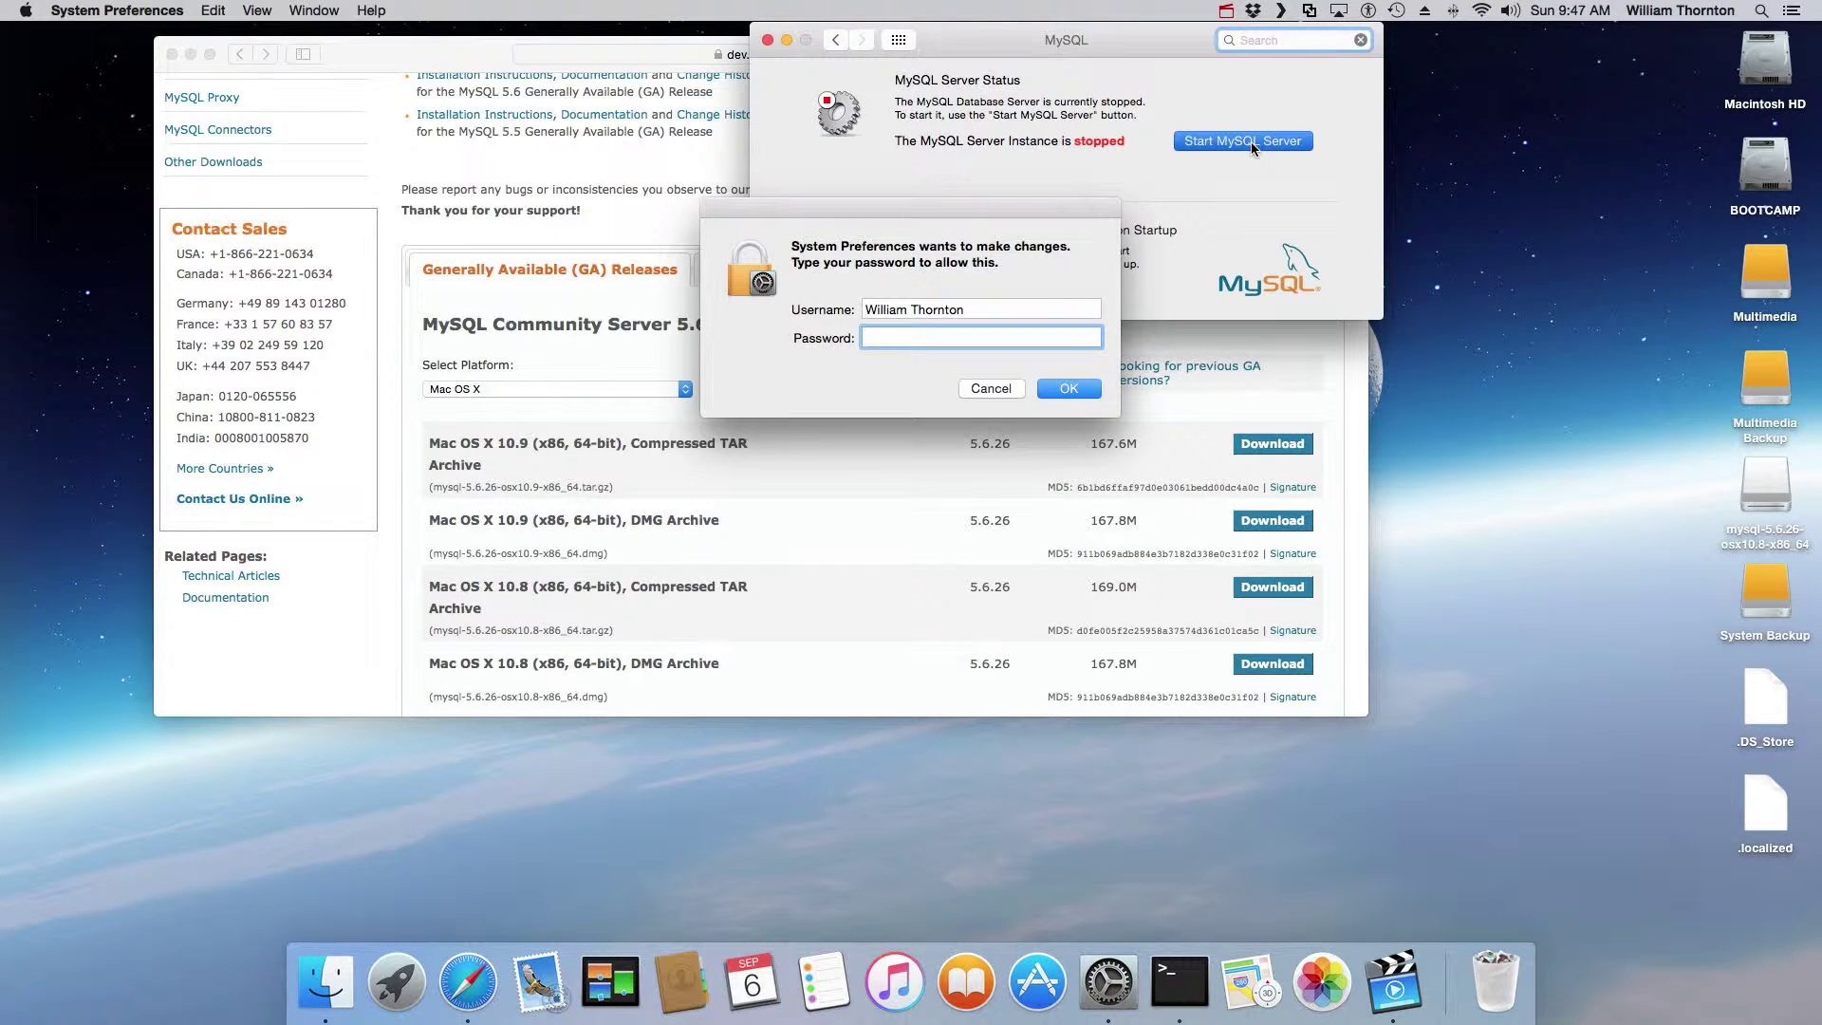
type("••••••••")
left_click(1079, 381)
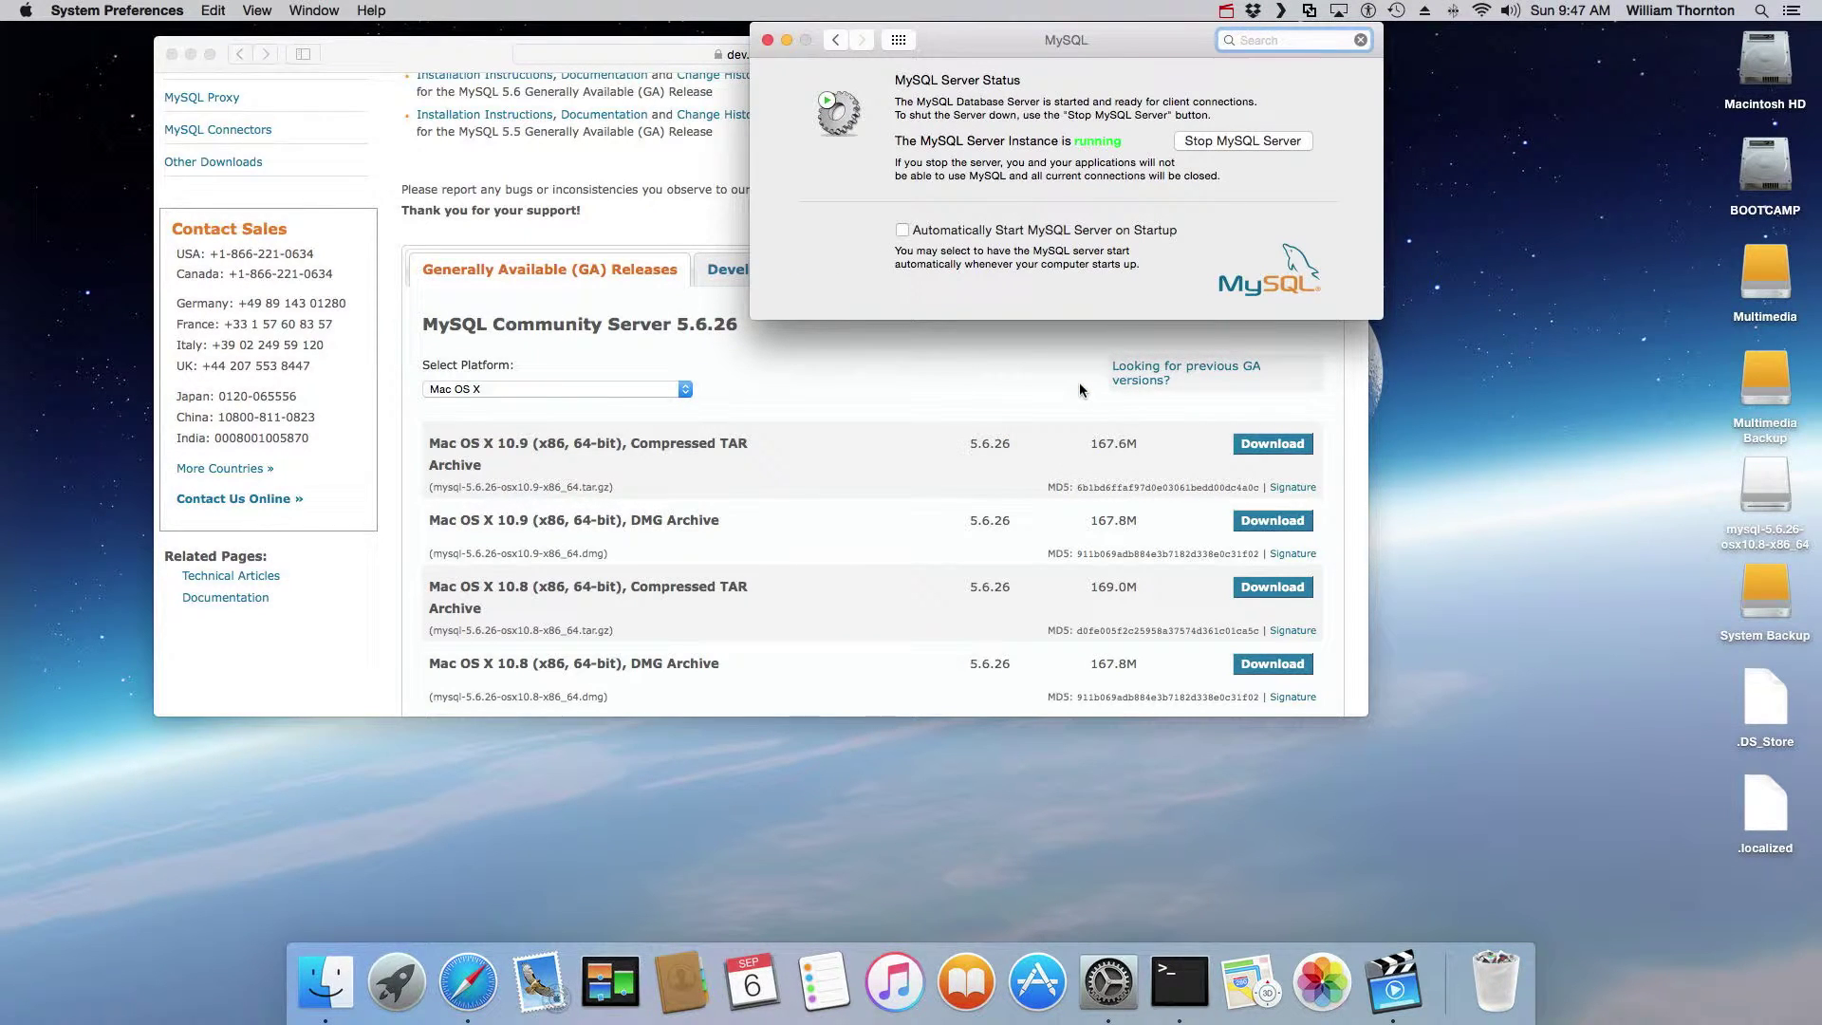
left_click(1179, 982)
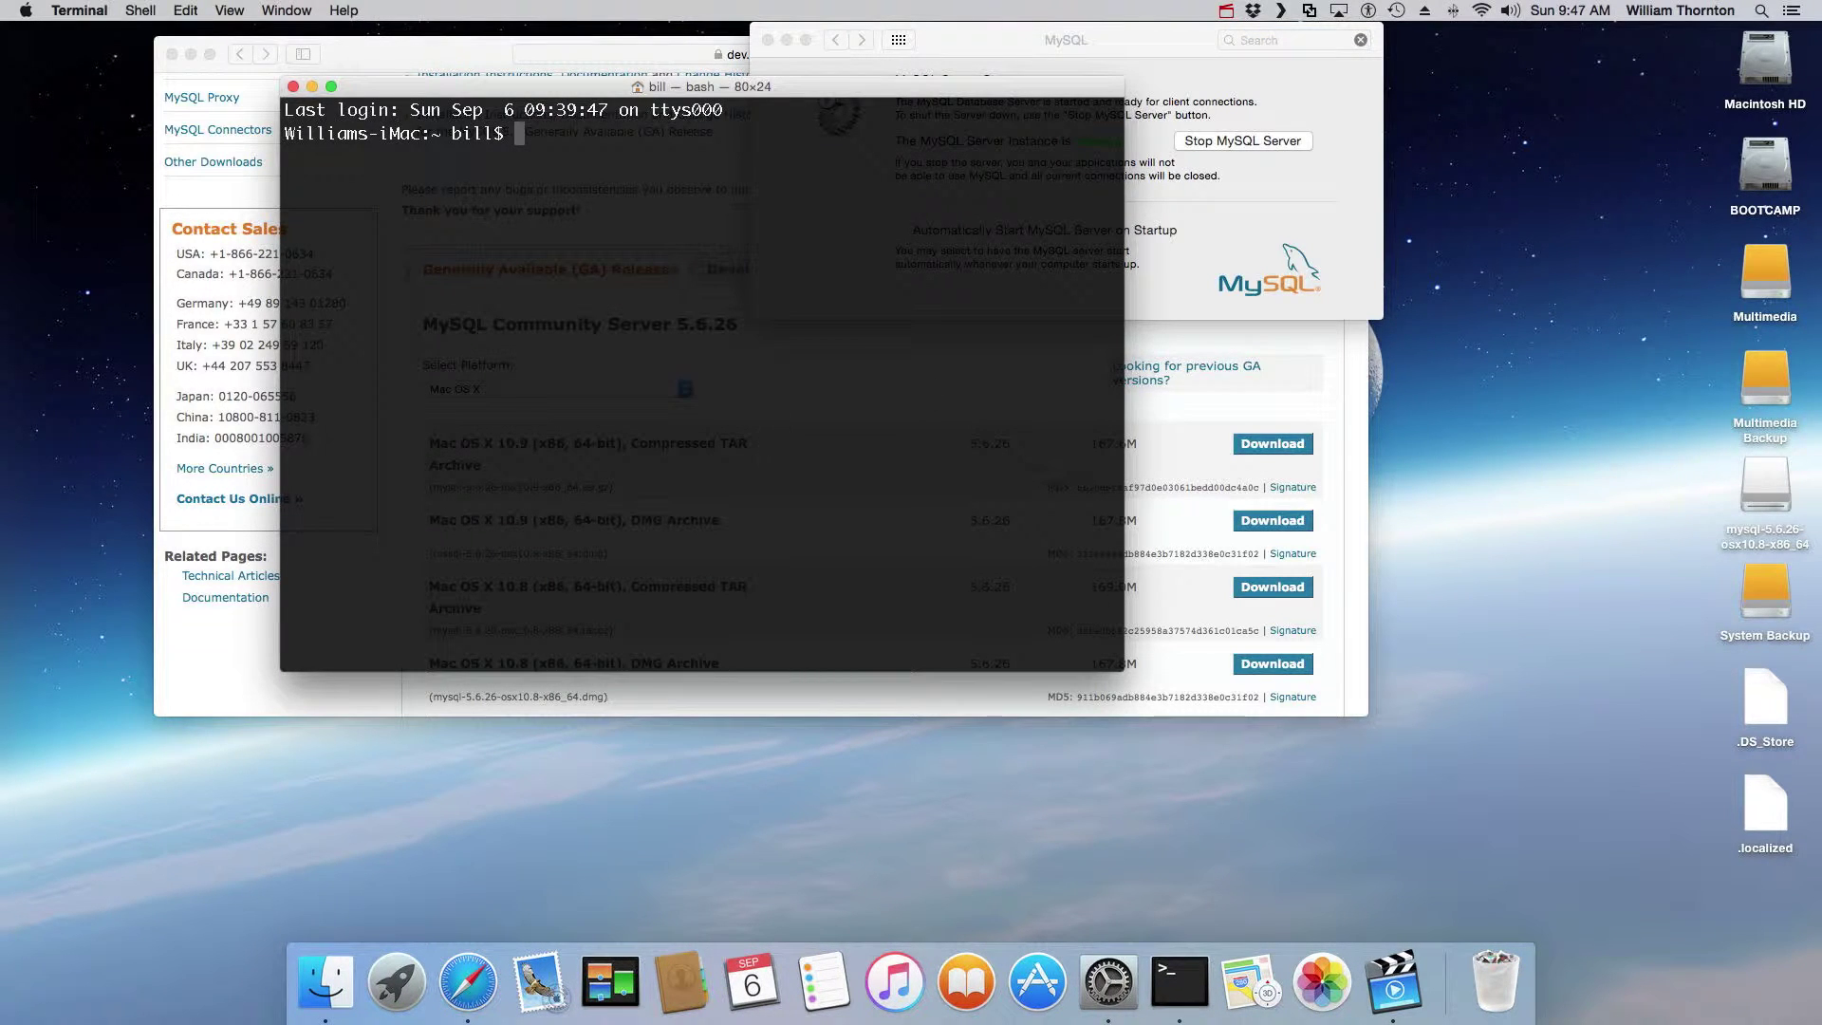
Step: Log in as root with 'mysql -u root -h localhost', then exit the MySQL monitor
double_click(723, 465)
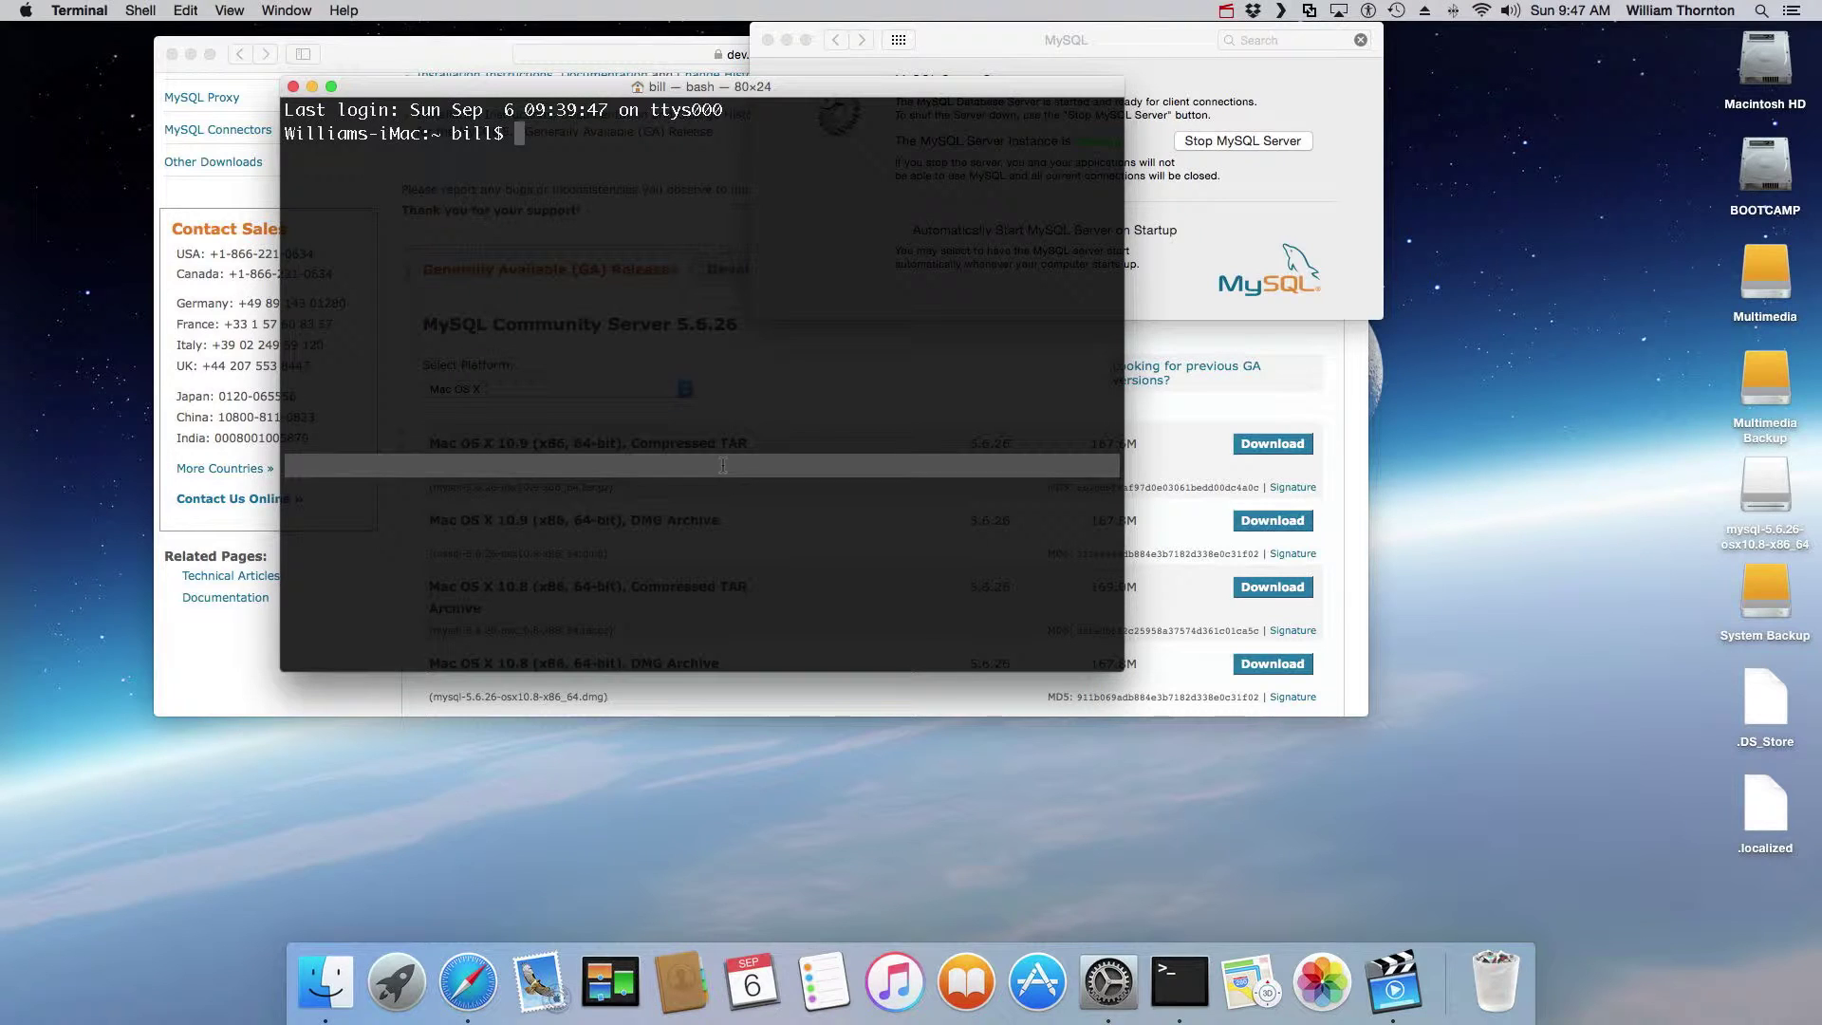
left_click(556, 144)
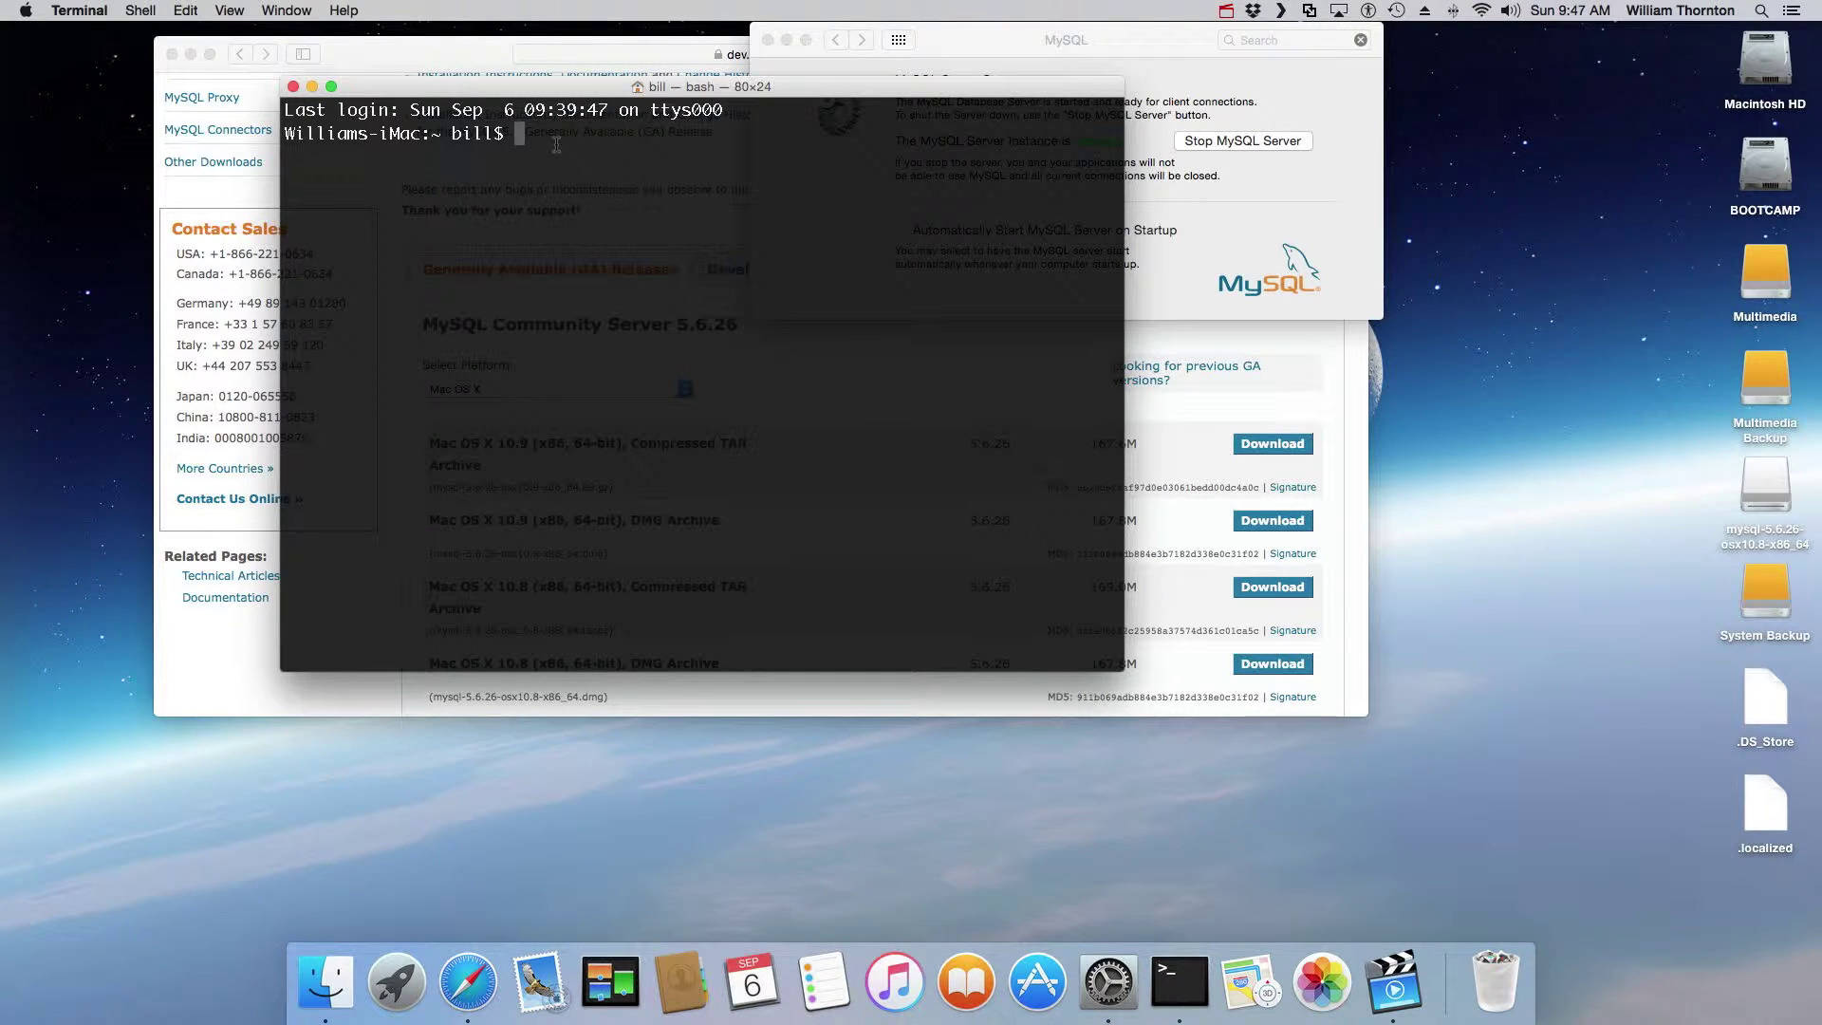
type("mysq")
type("l -u root -h localhost")
key("Return")
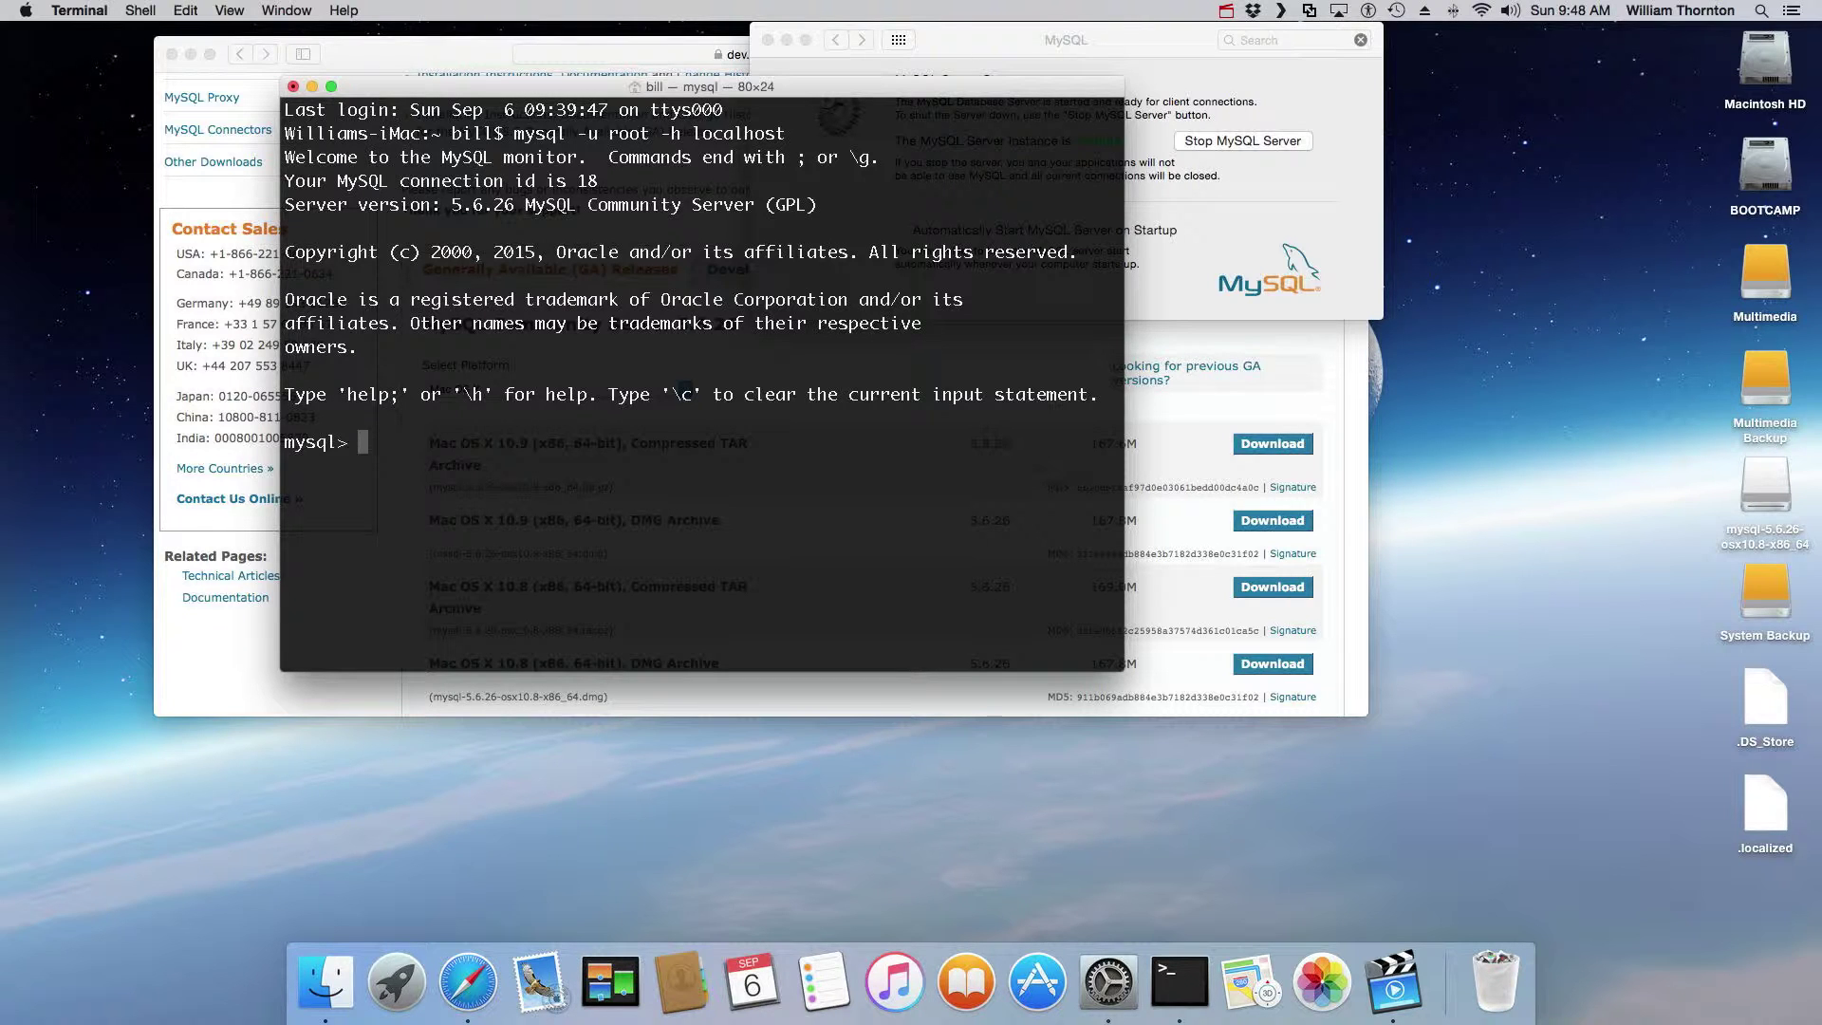
type("exit")
key("Return")
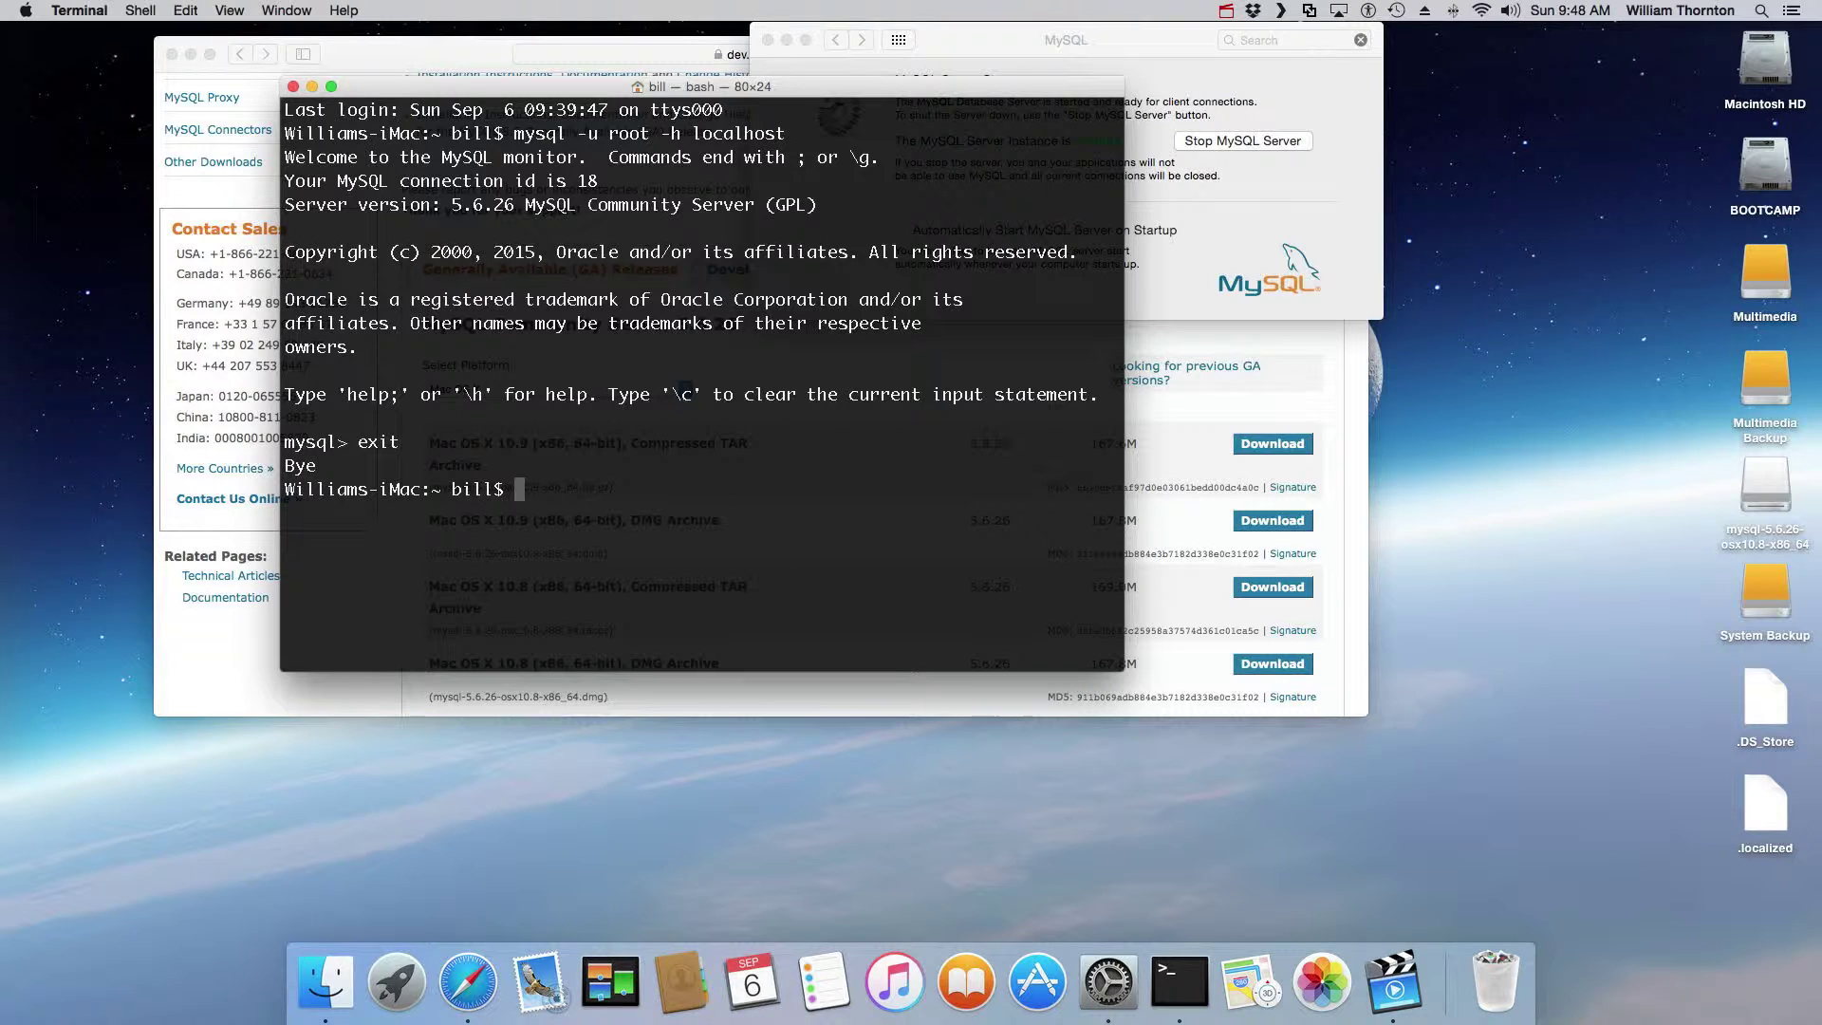
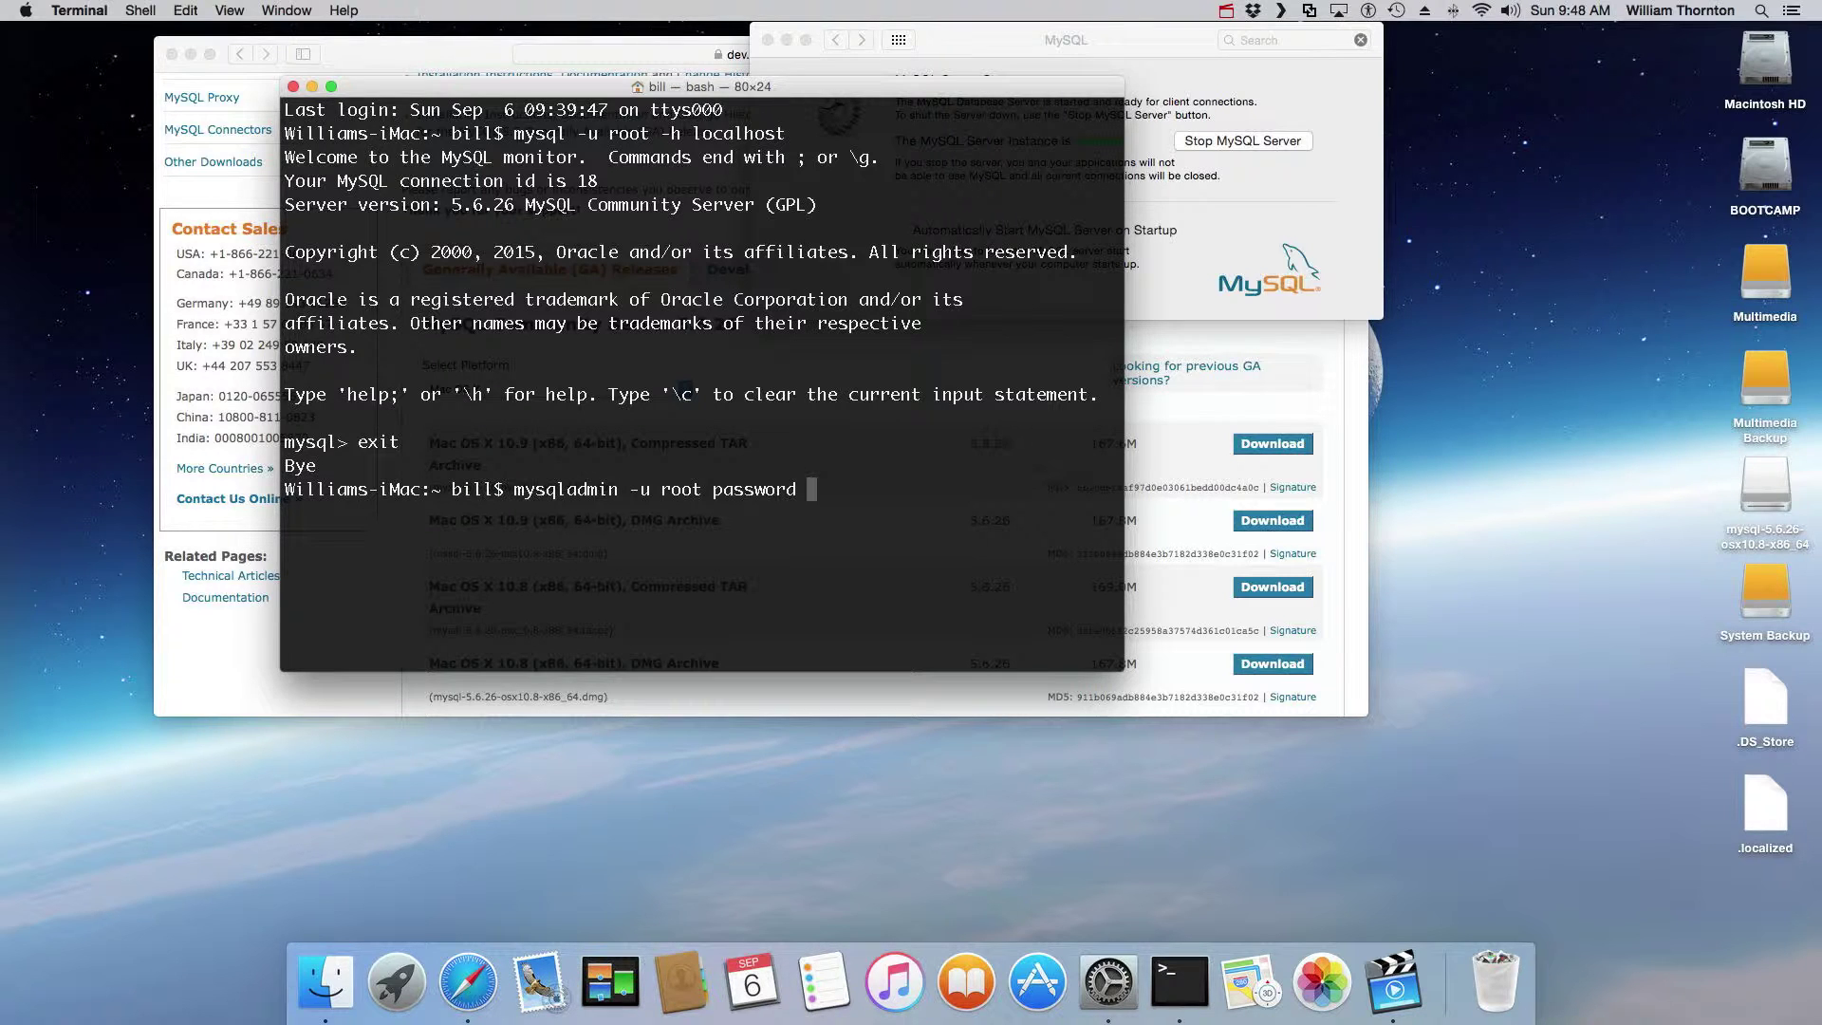
Step: Set a new root password with 'mysqladmin -u root password'
key("Return")
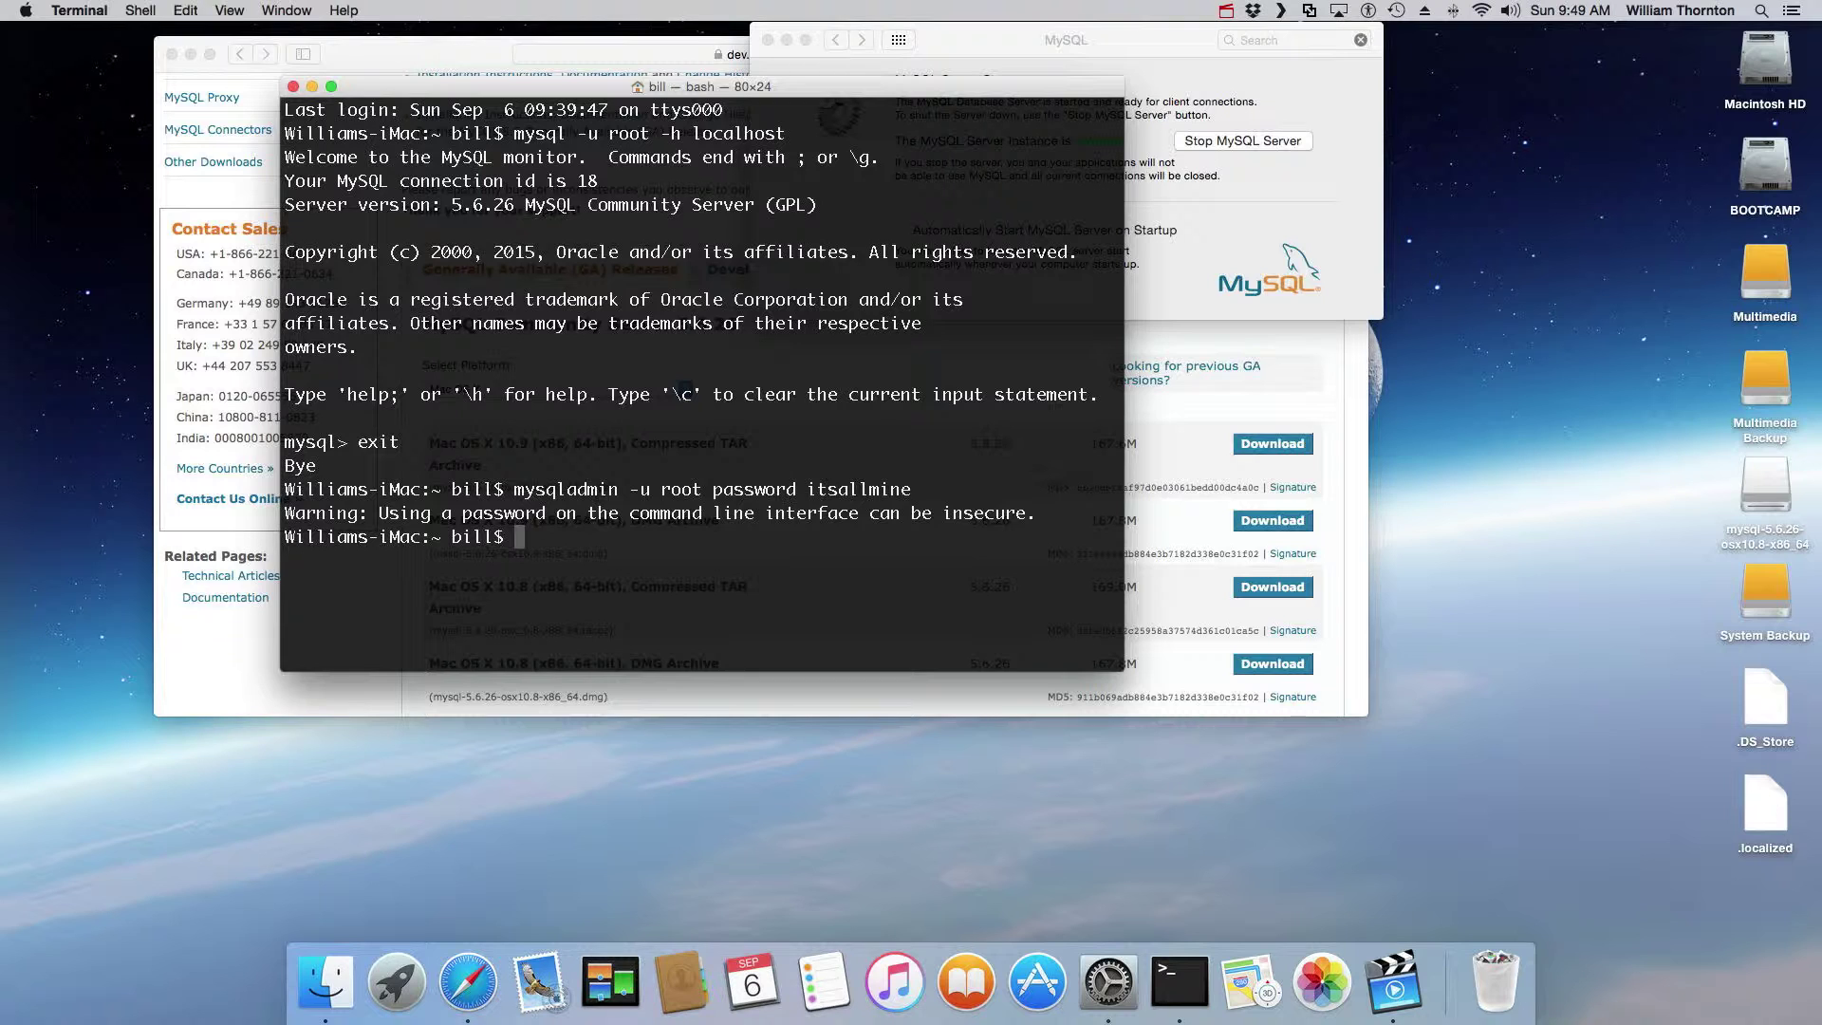
Step: Retry passwordless root login, then log in with 'mysql -u root -p -h localhost' and exit
type("mysql -u root -h localhost")
key("Return")
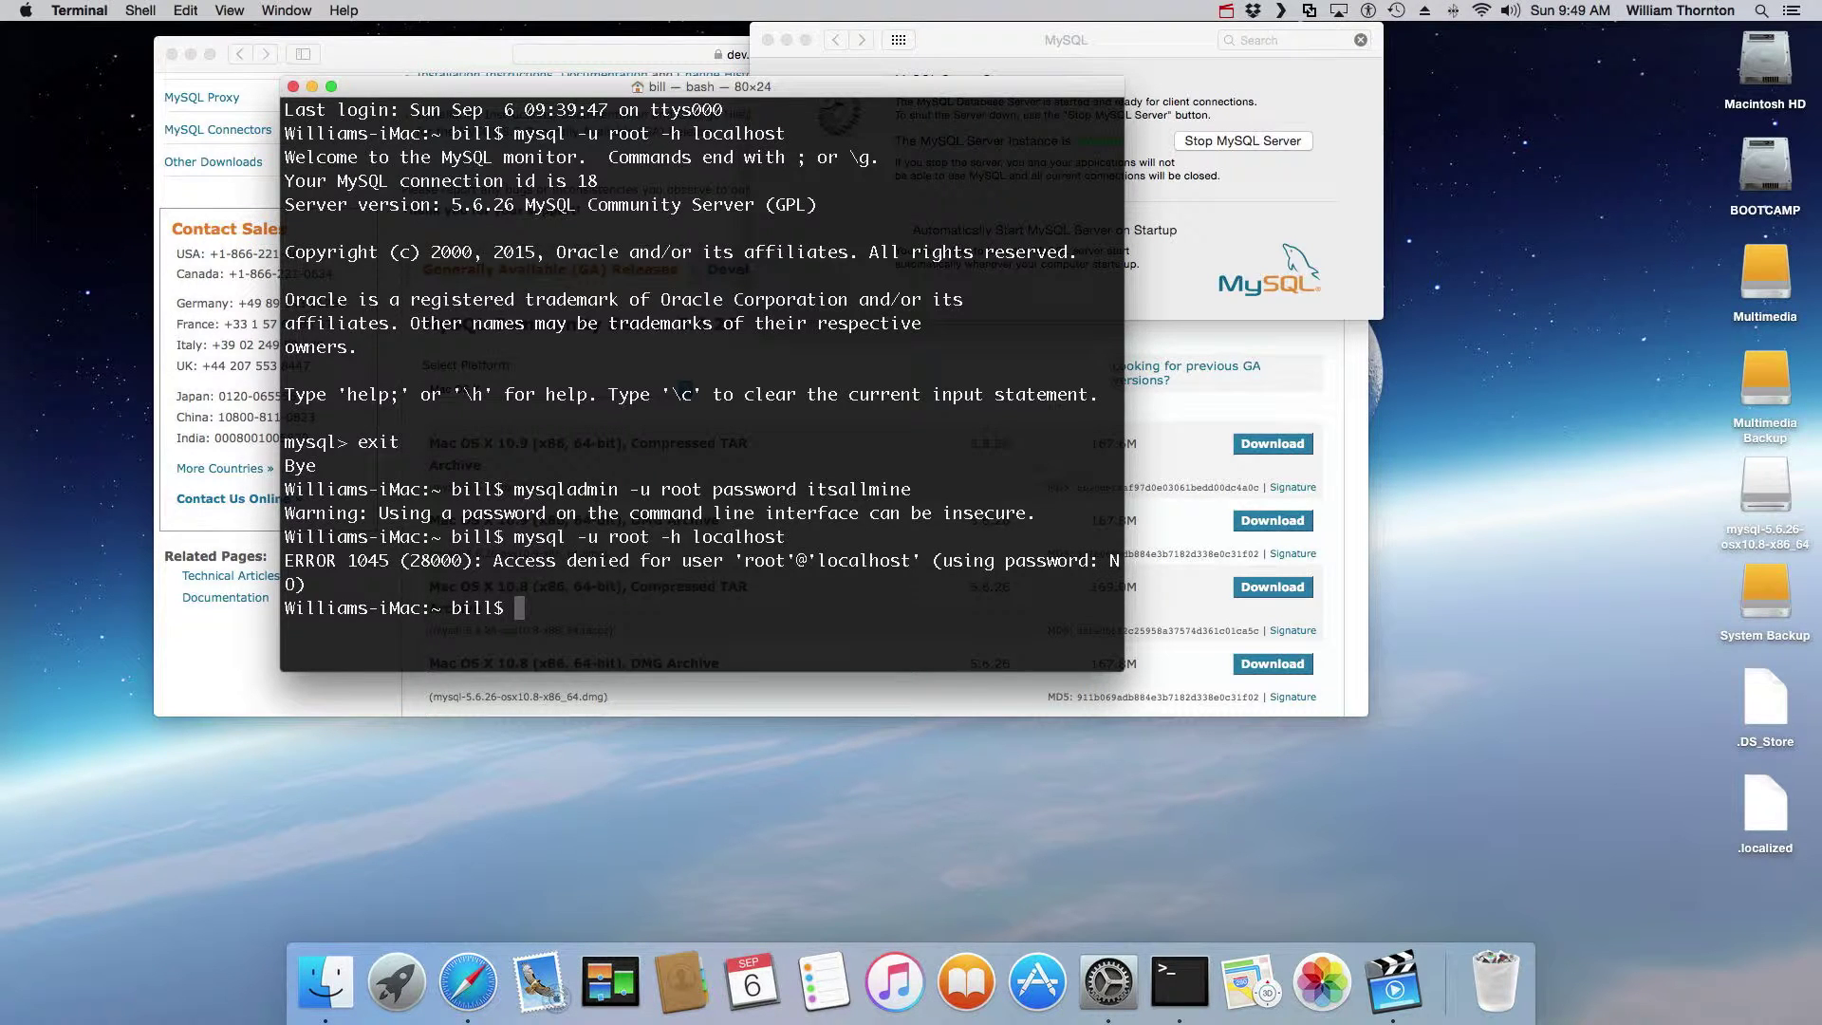
type("mysql -u root -p -h localhost")
key("Return")
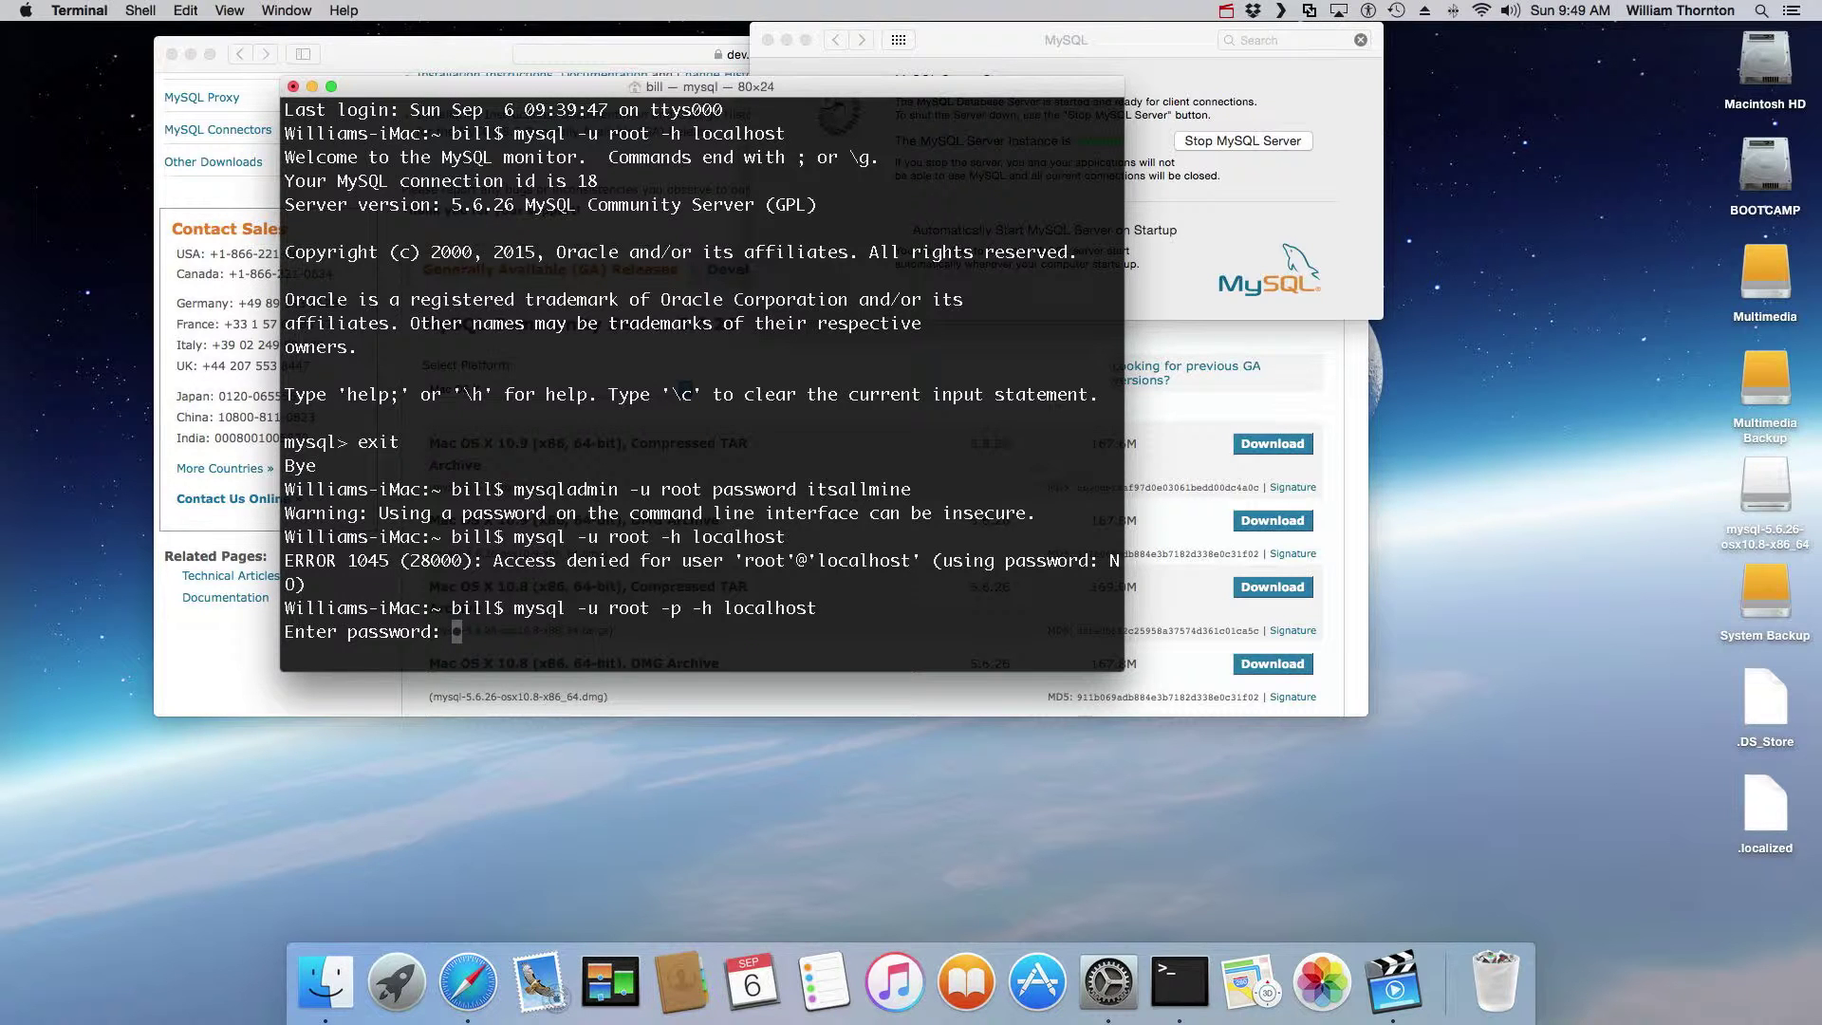
key("Return")
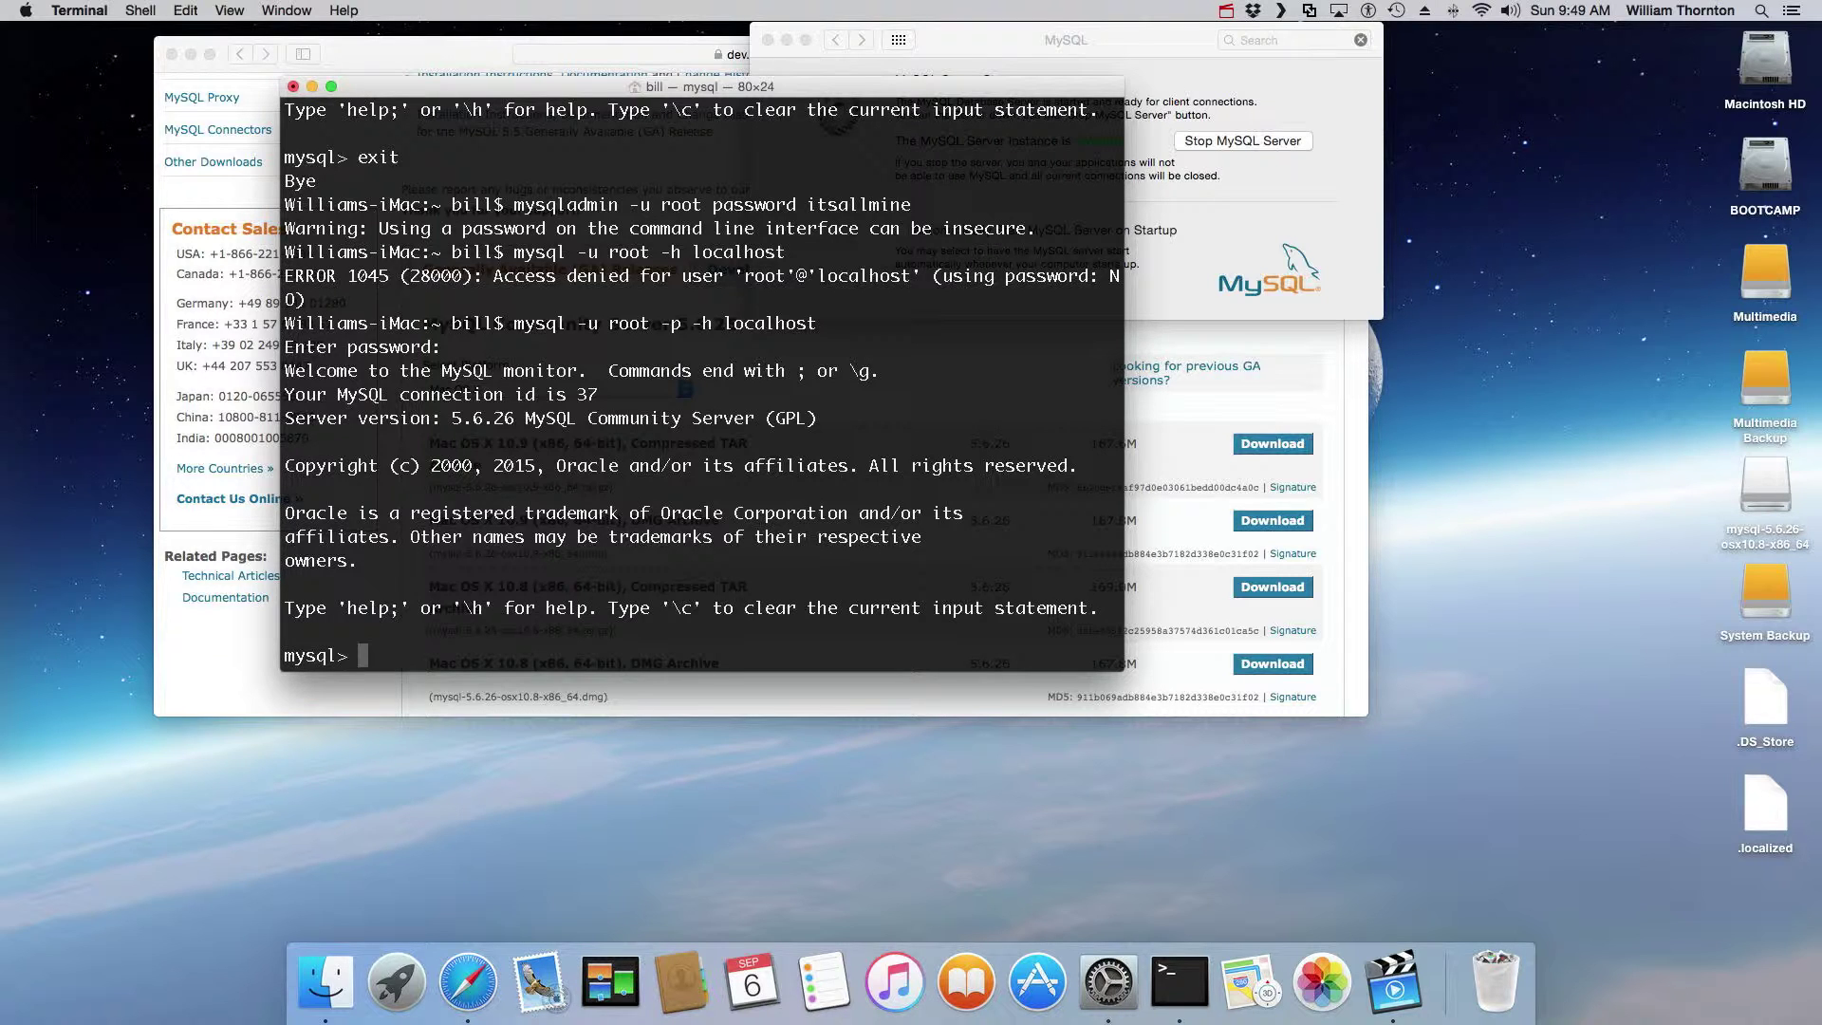
type("exit")
key("Return")
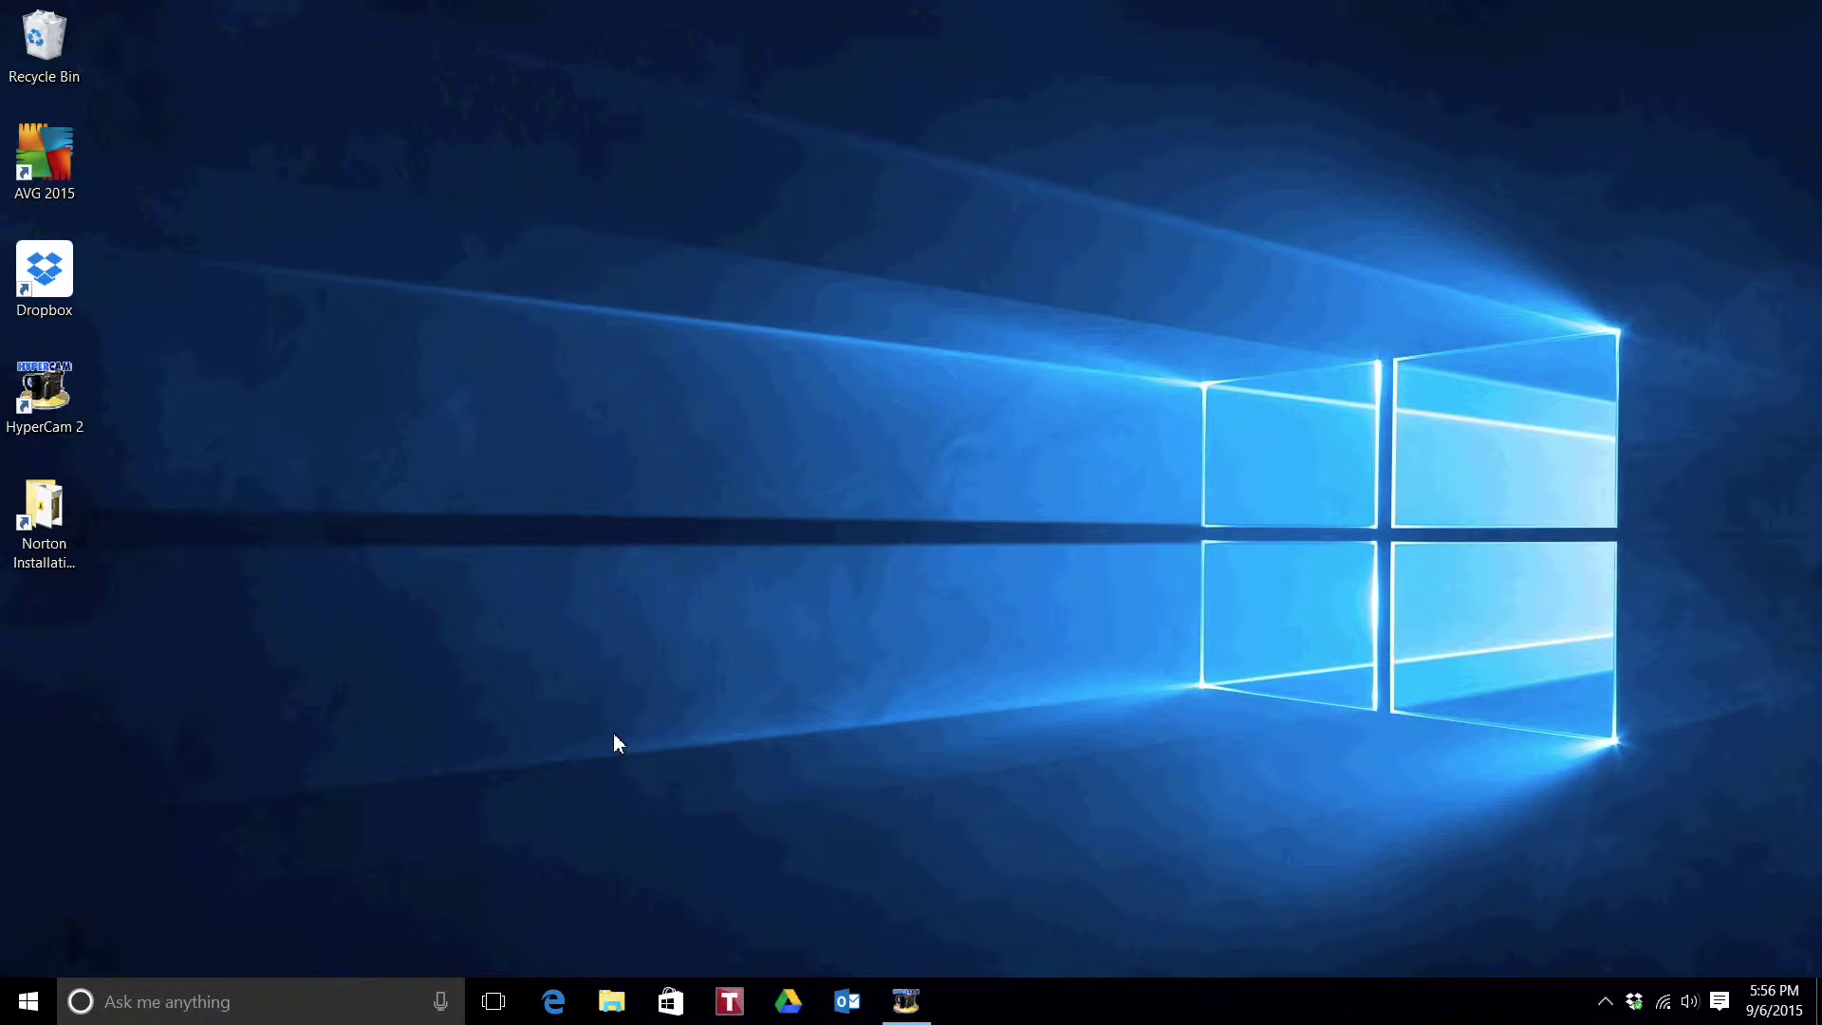
Step: Open Edge and search Bing for 'mysql community server'
left_click(555, 1001)
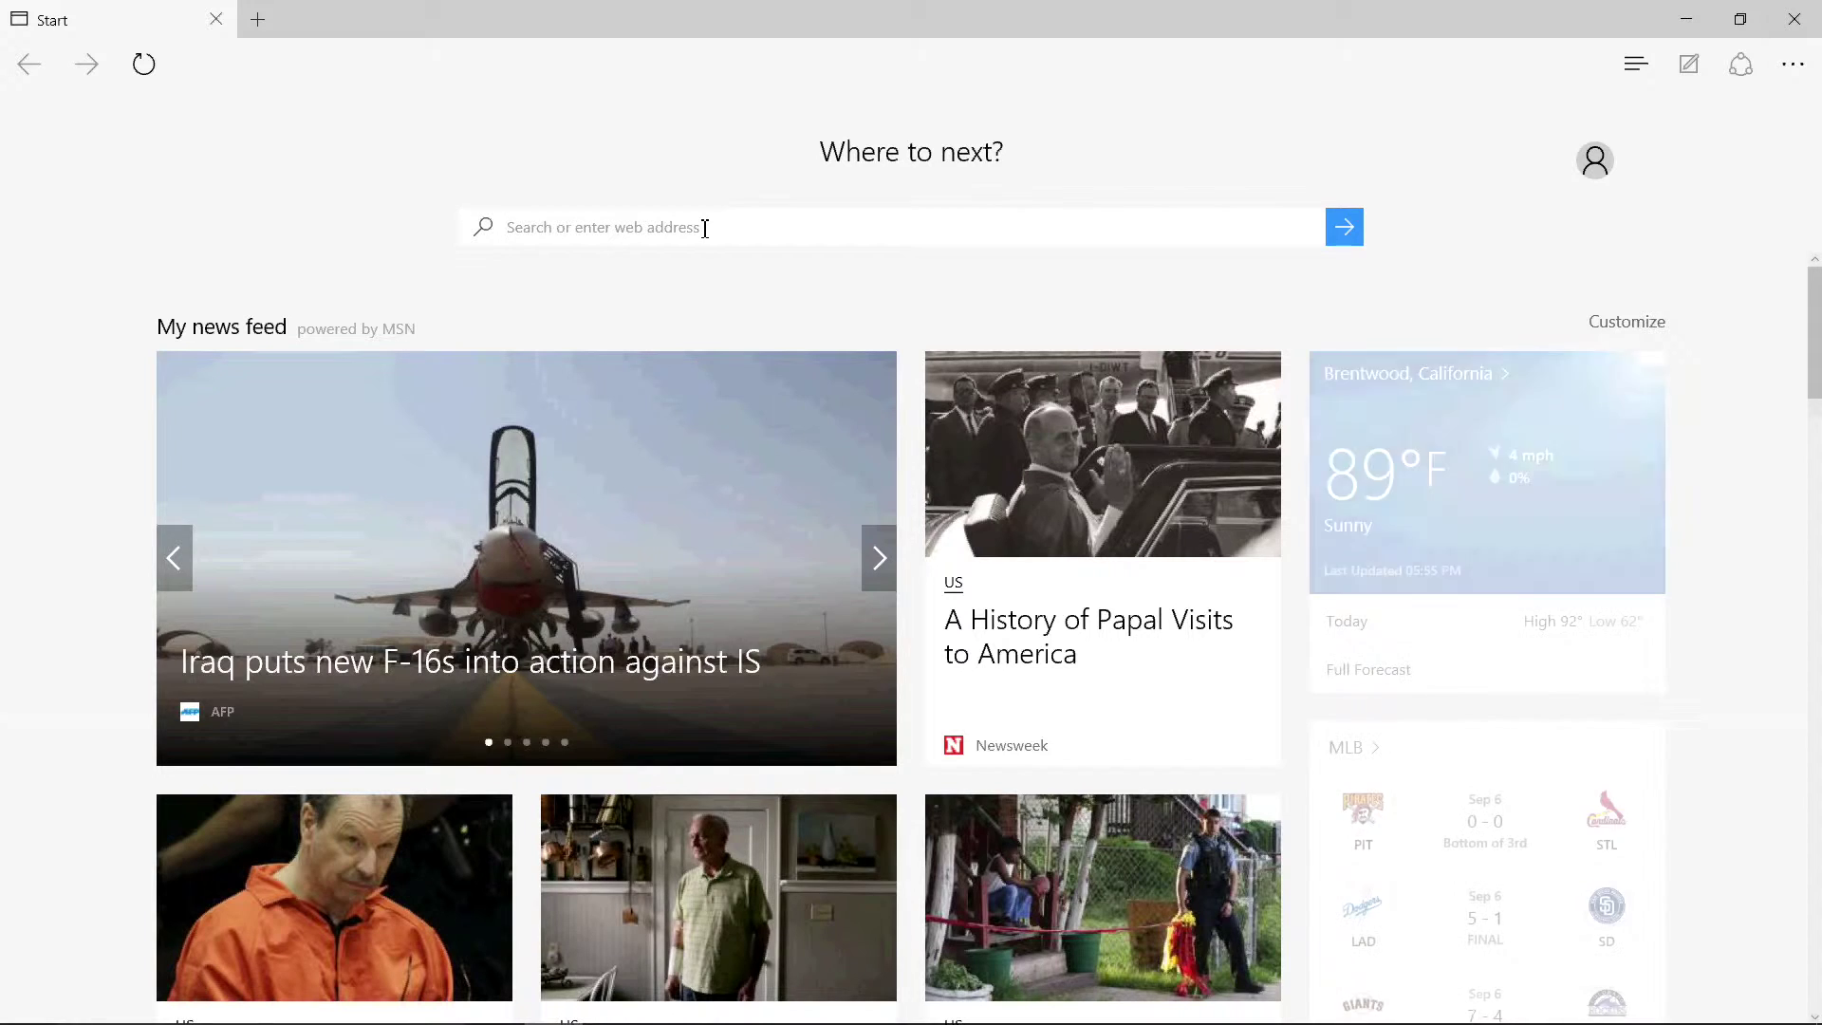
type("my")
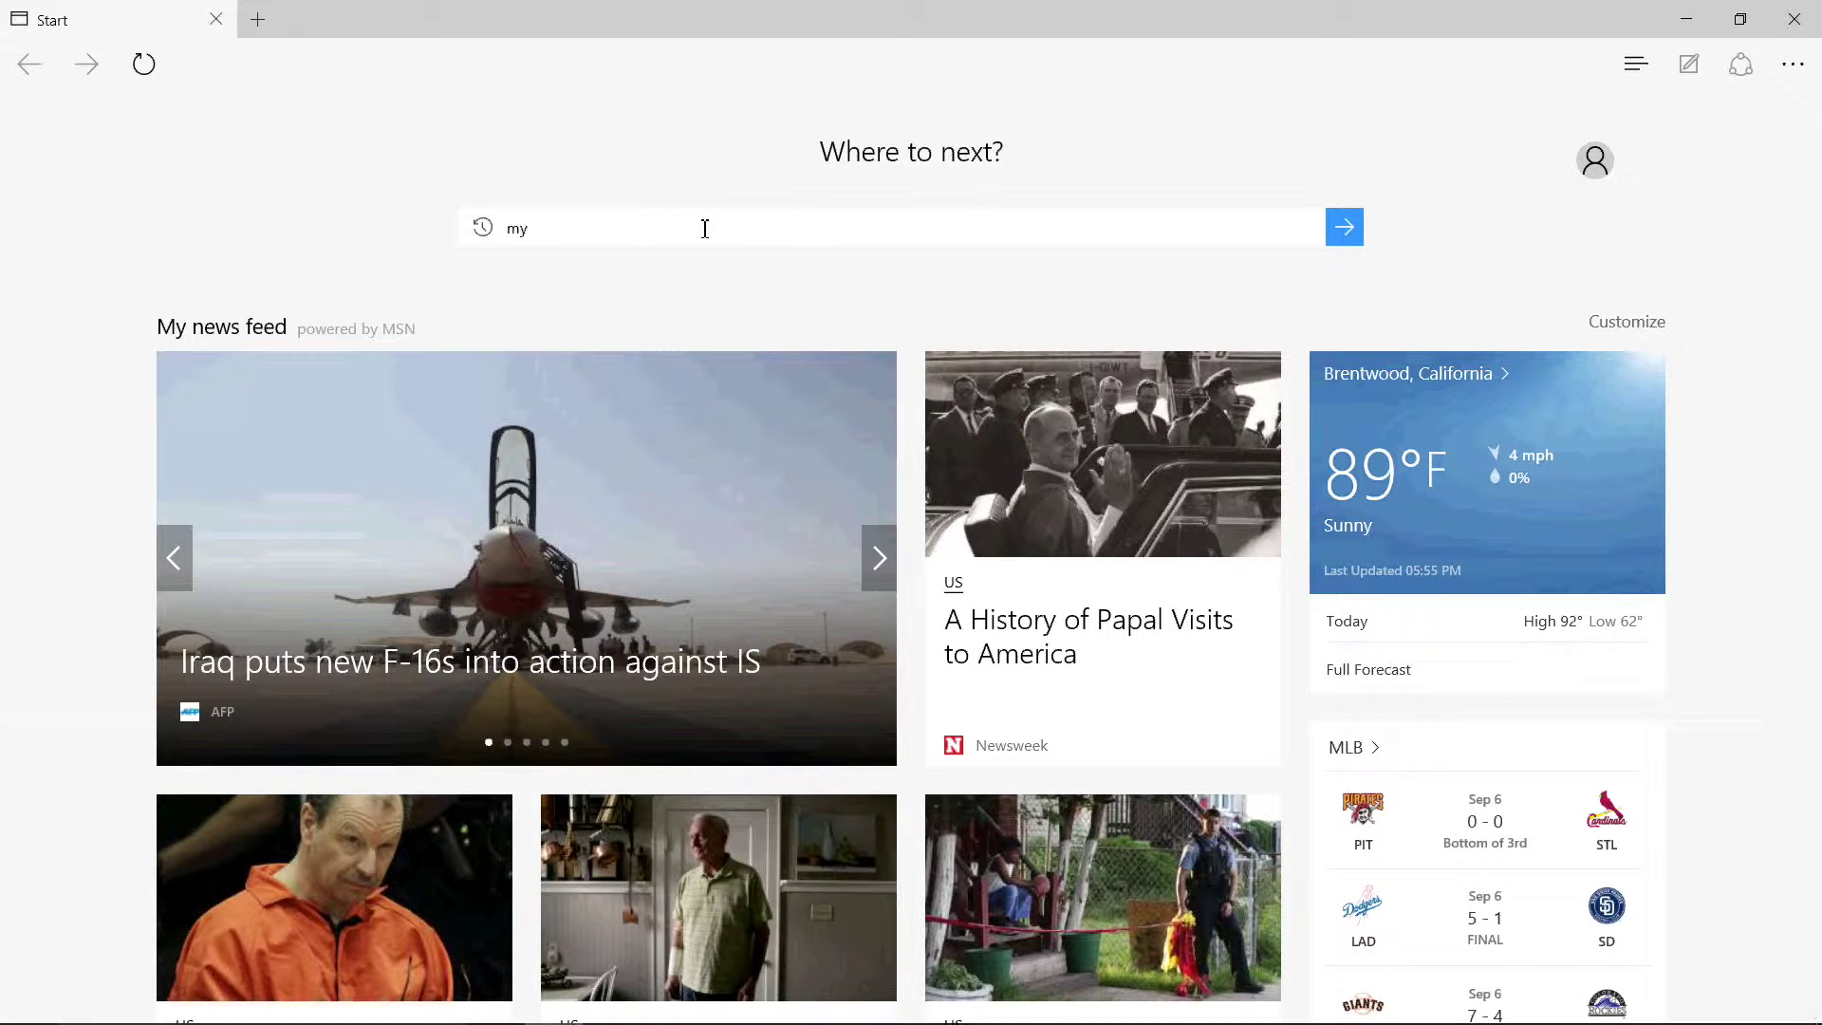
type("sql commu")
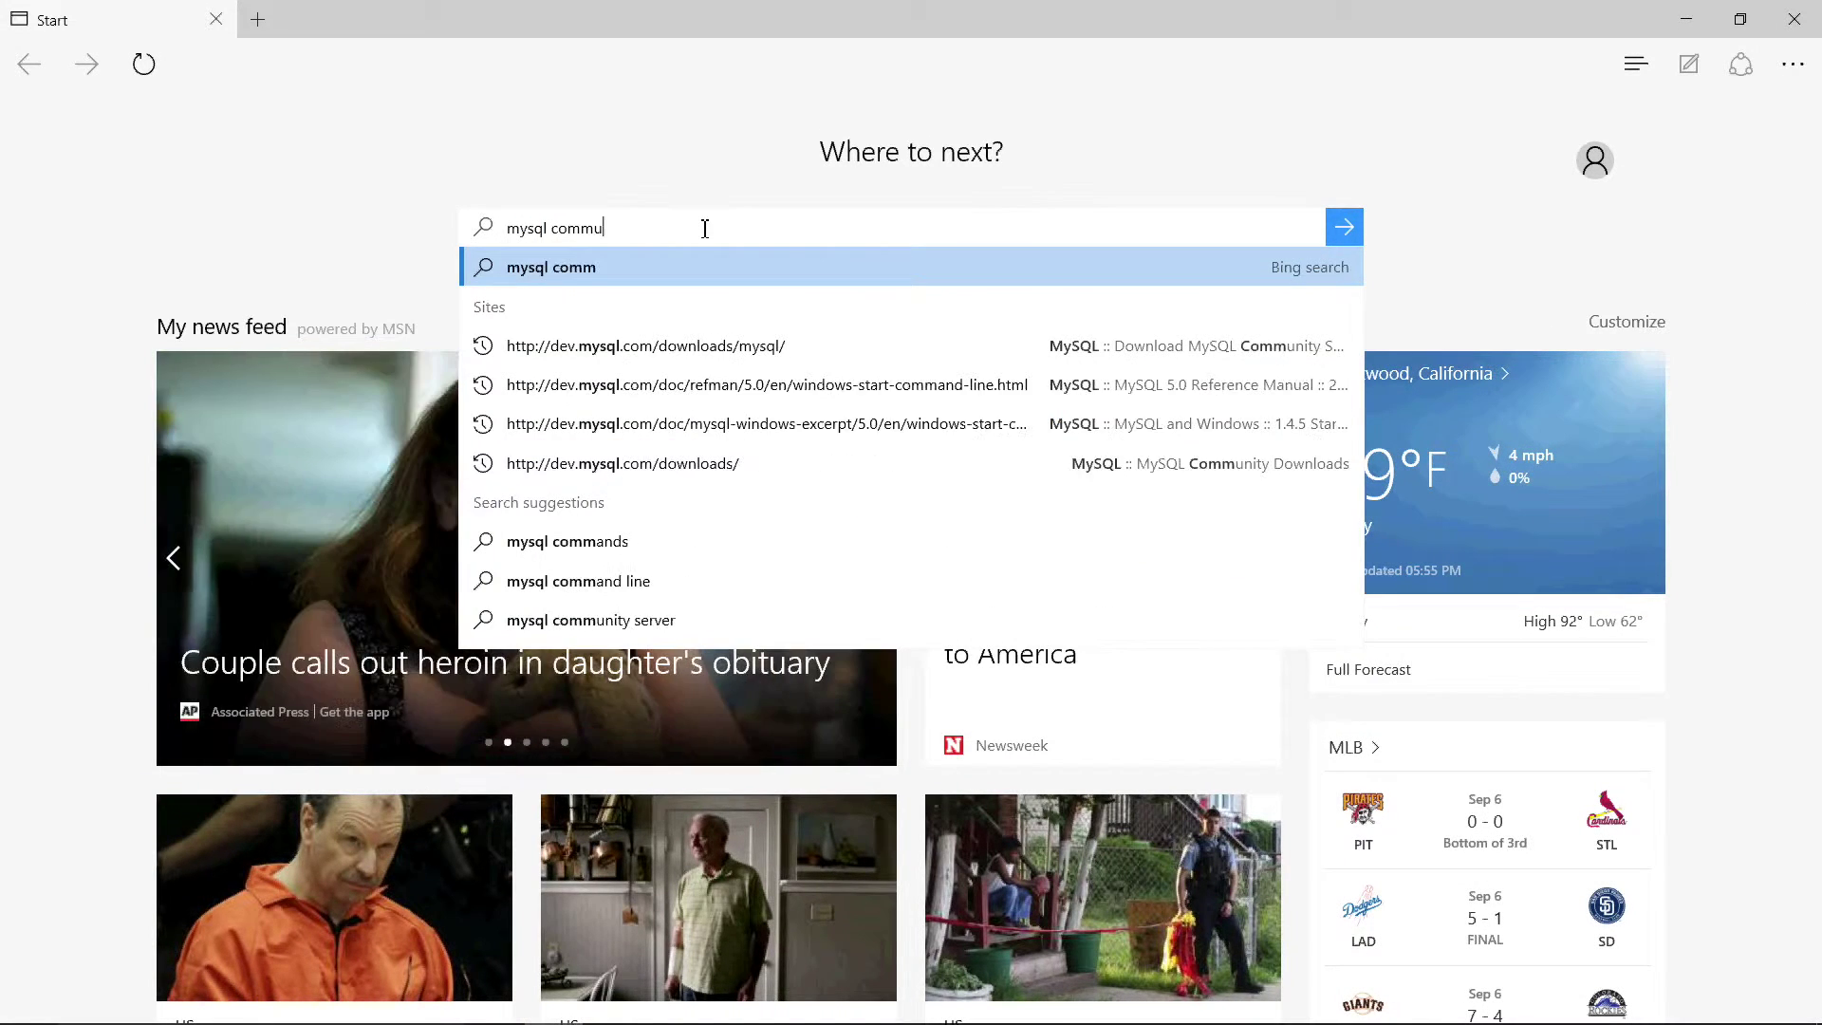
type("nity server")
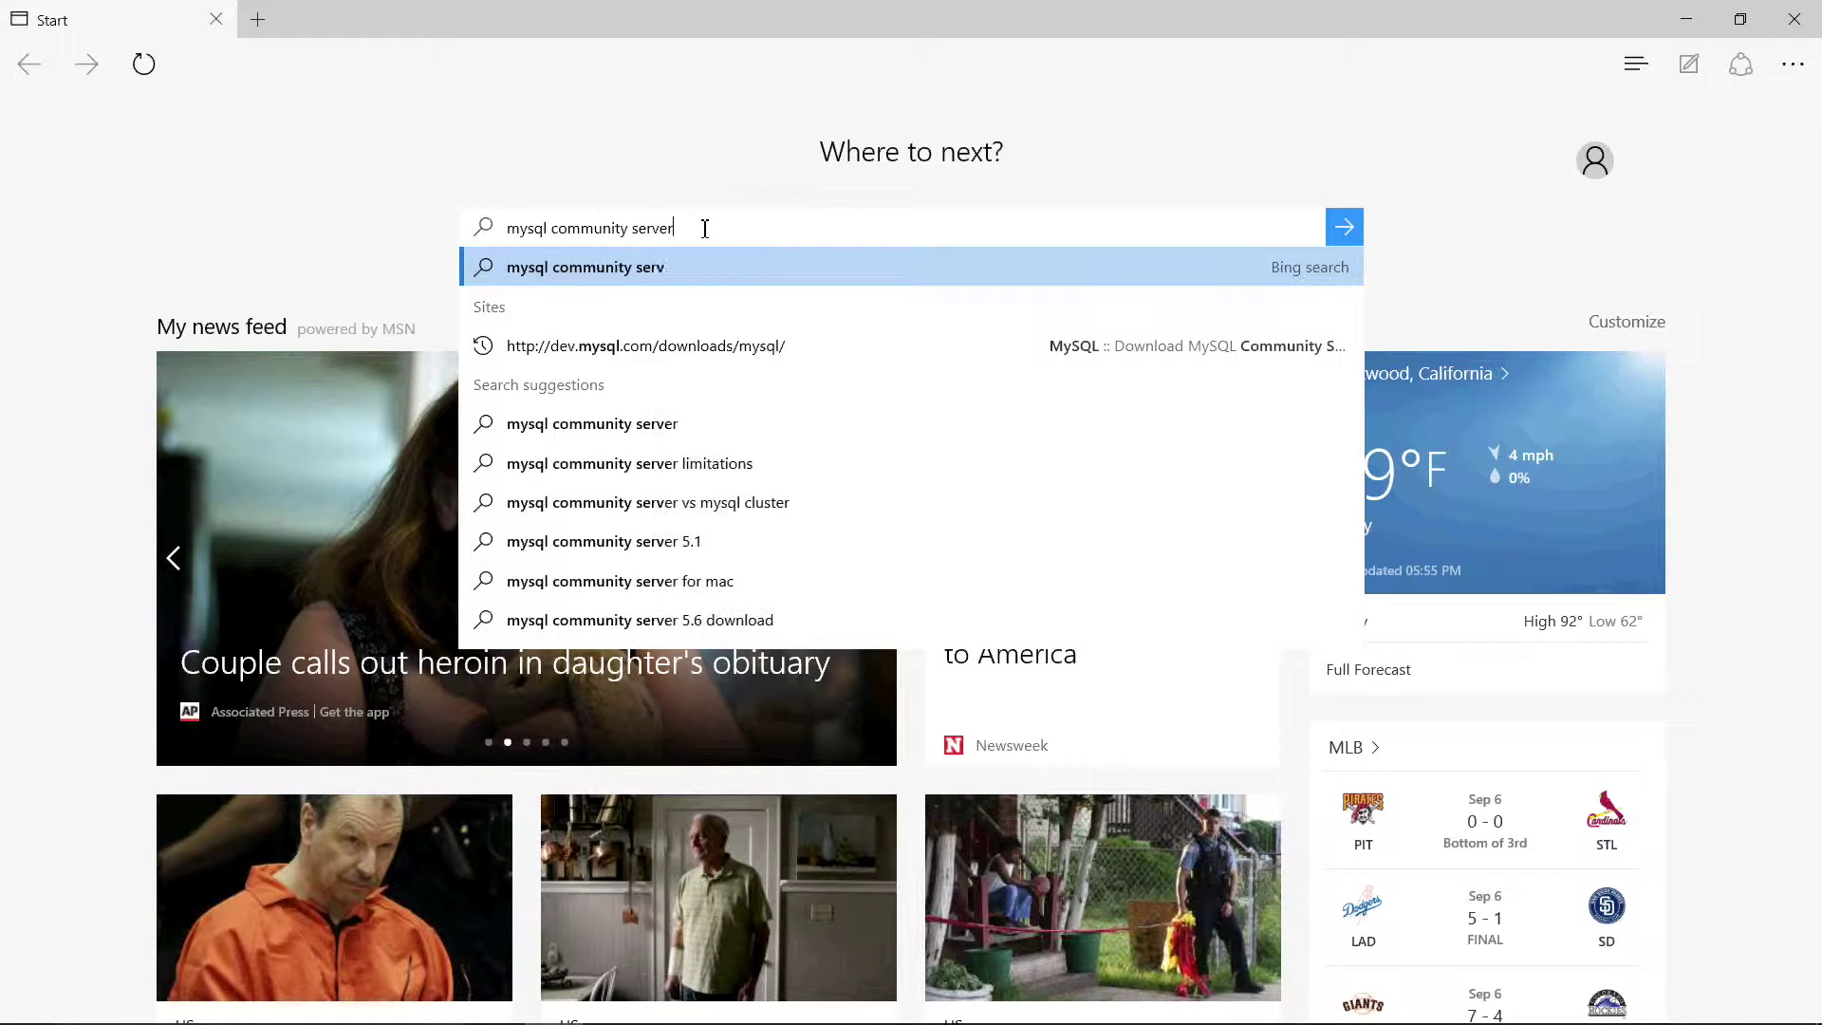
key("Return")
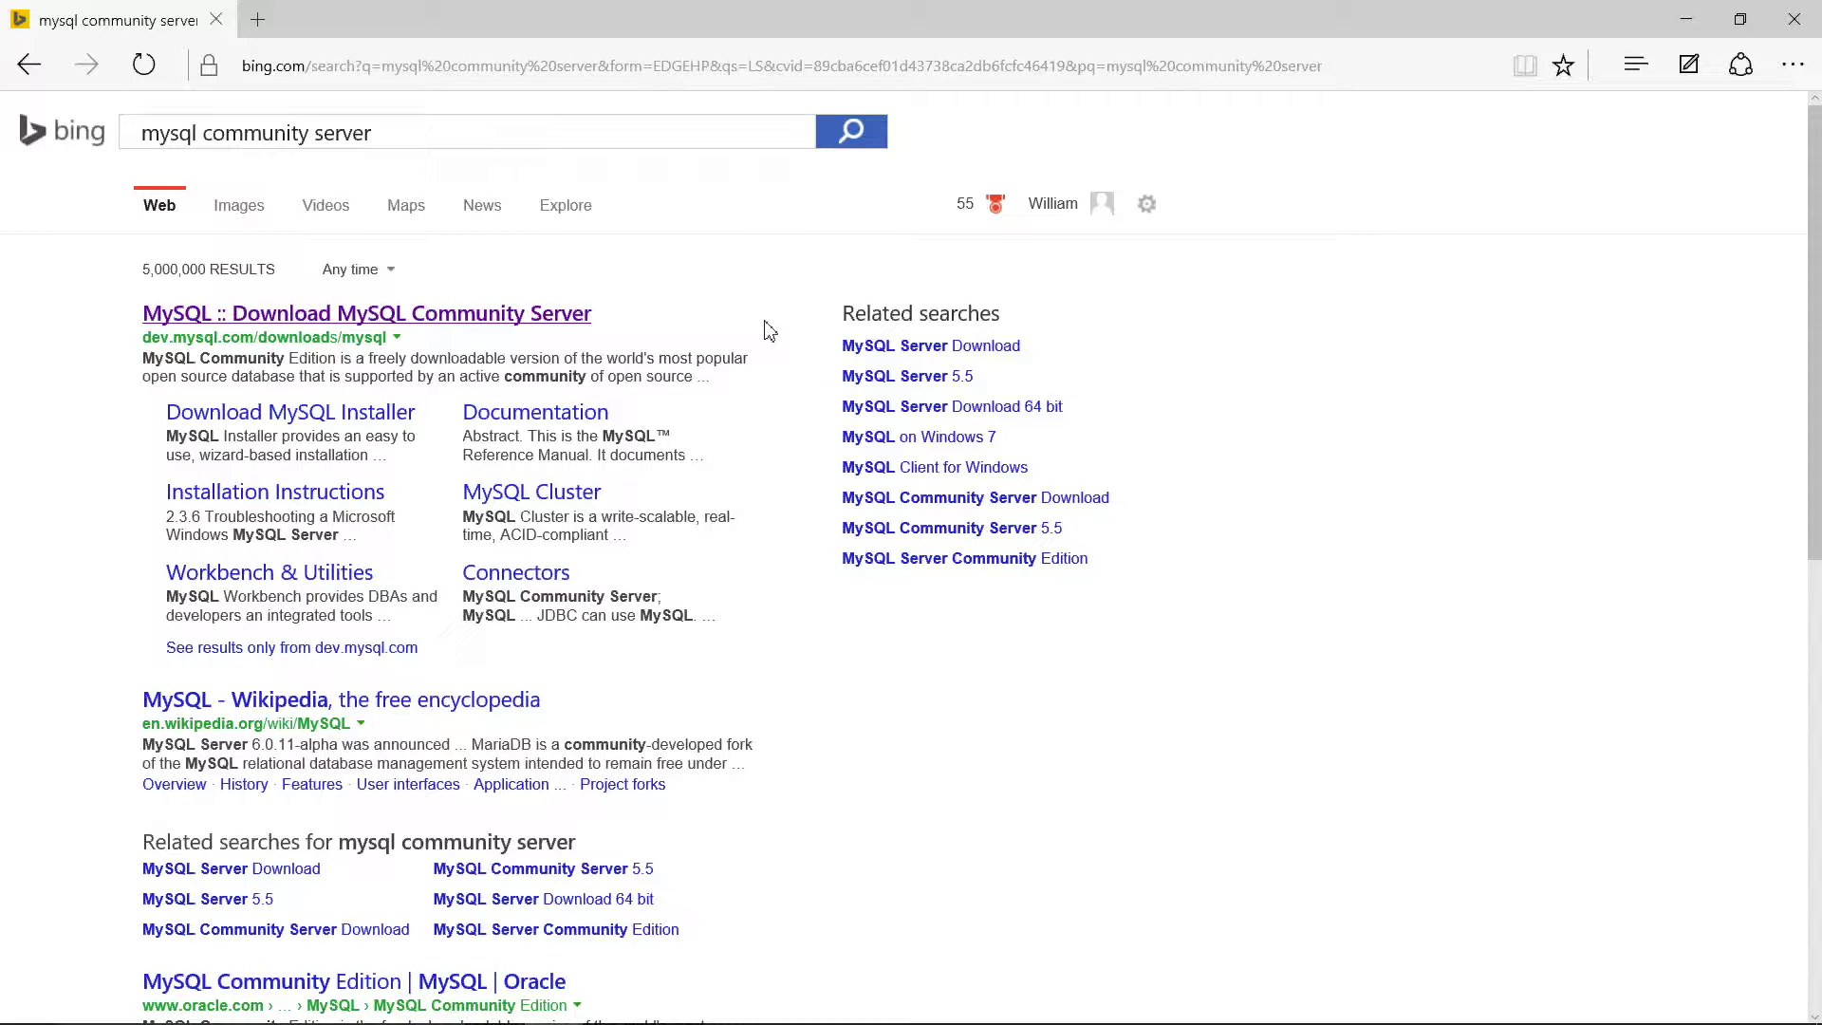
Step: Open the MySQL Community Server download result and scroll to the Windows ZIP Archive rows
left_click(537, 317)
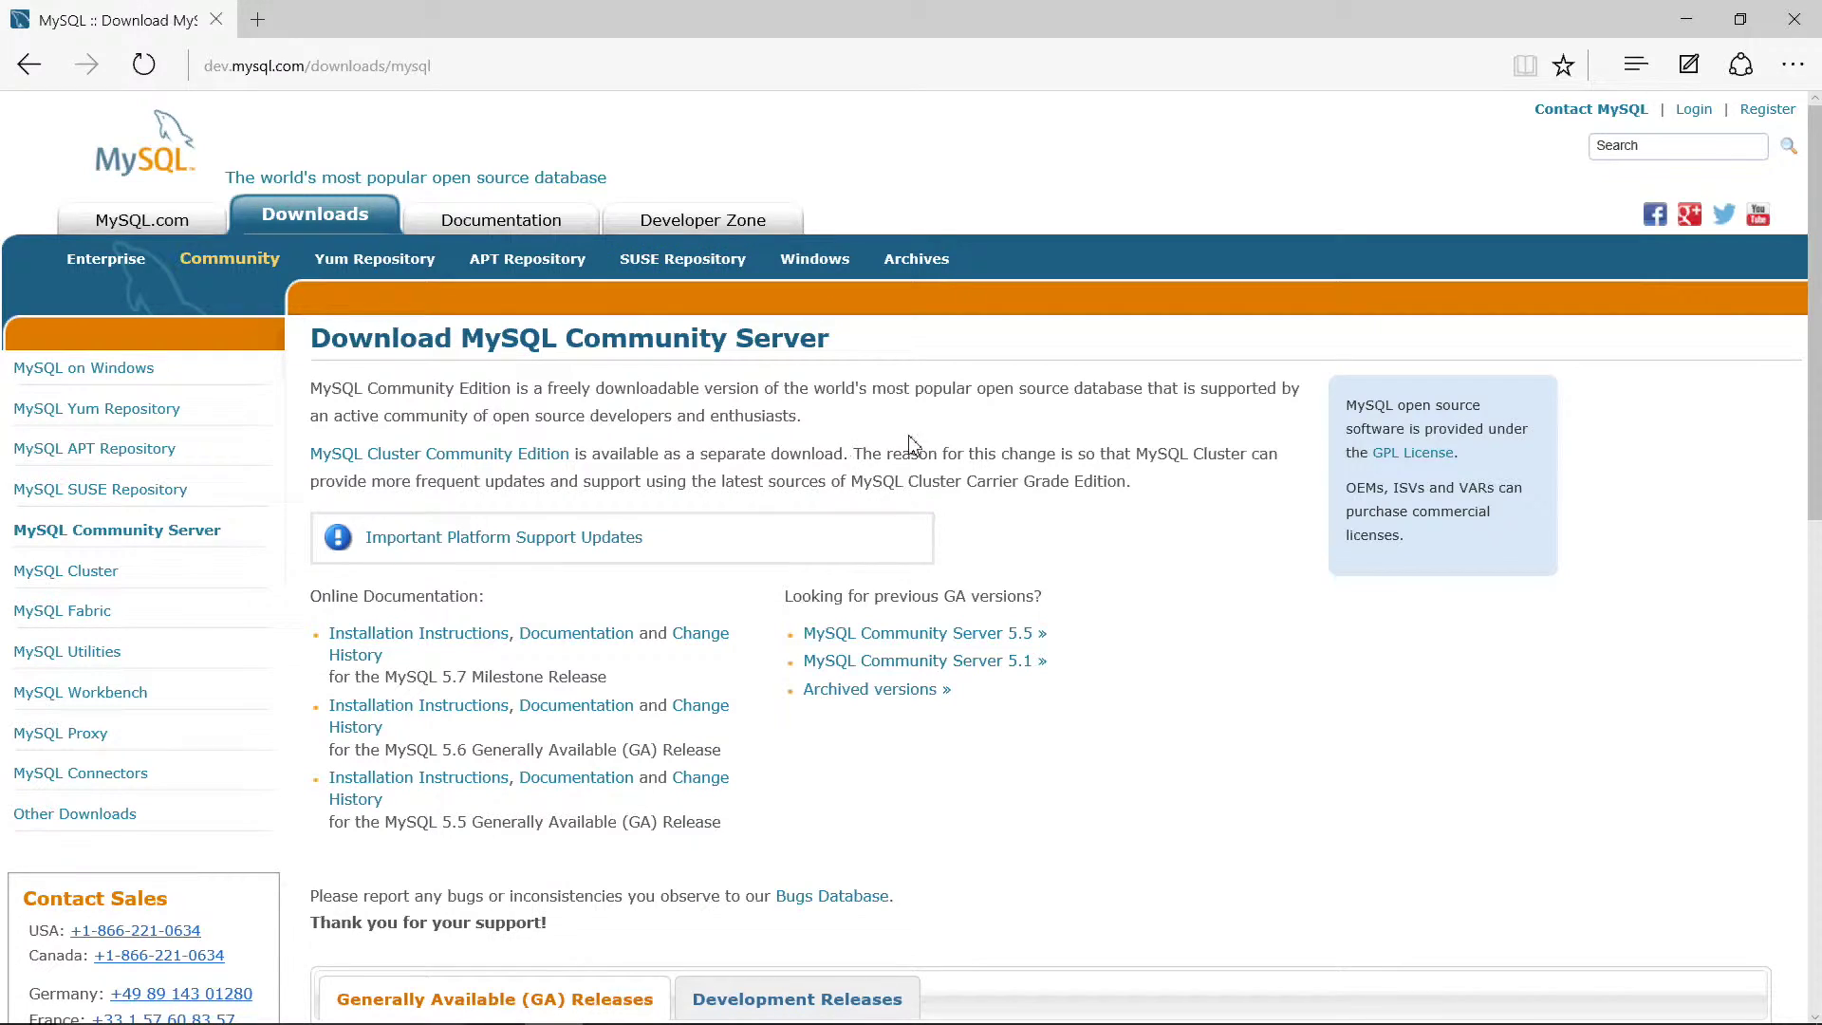
scroll(1530, 759, "down", 3)
scroll(1530, 759, "down", 5)
scroll(1509, 679, "down", 1)
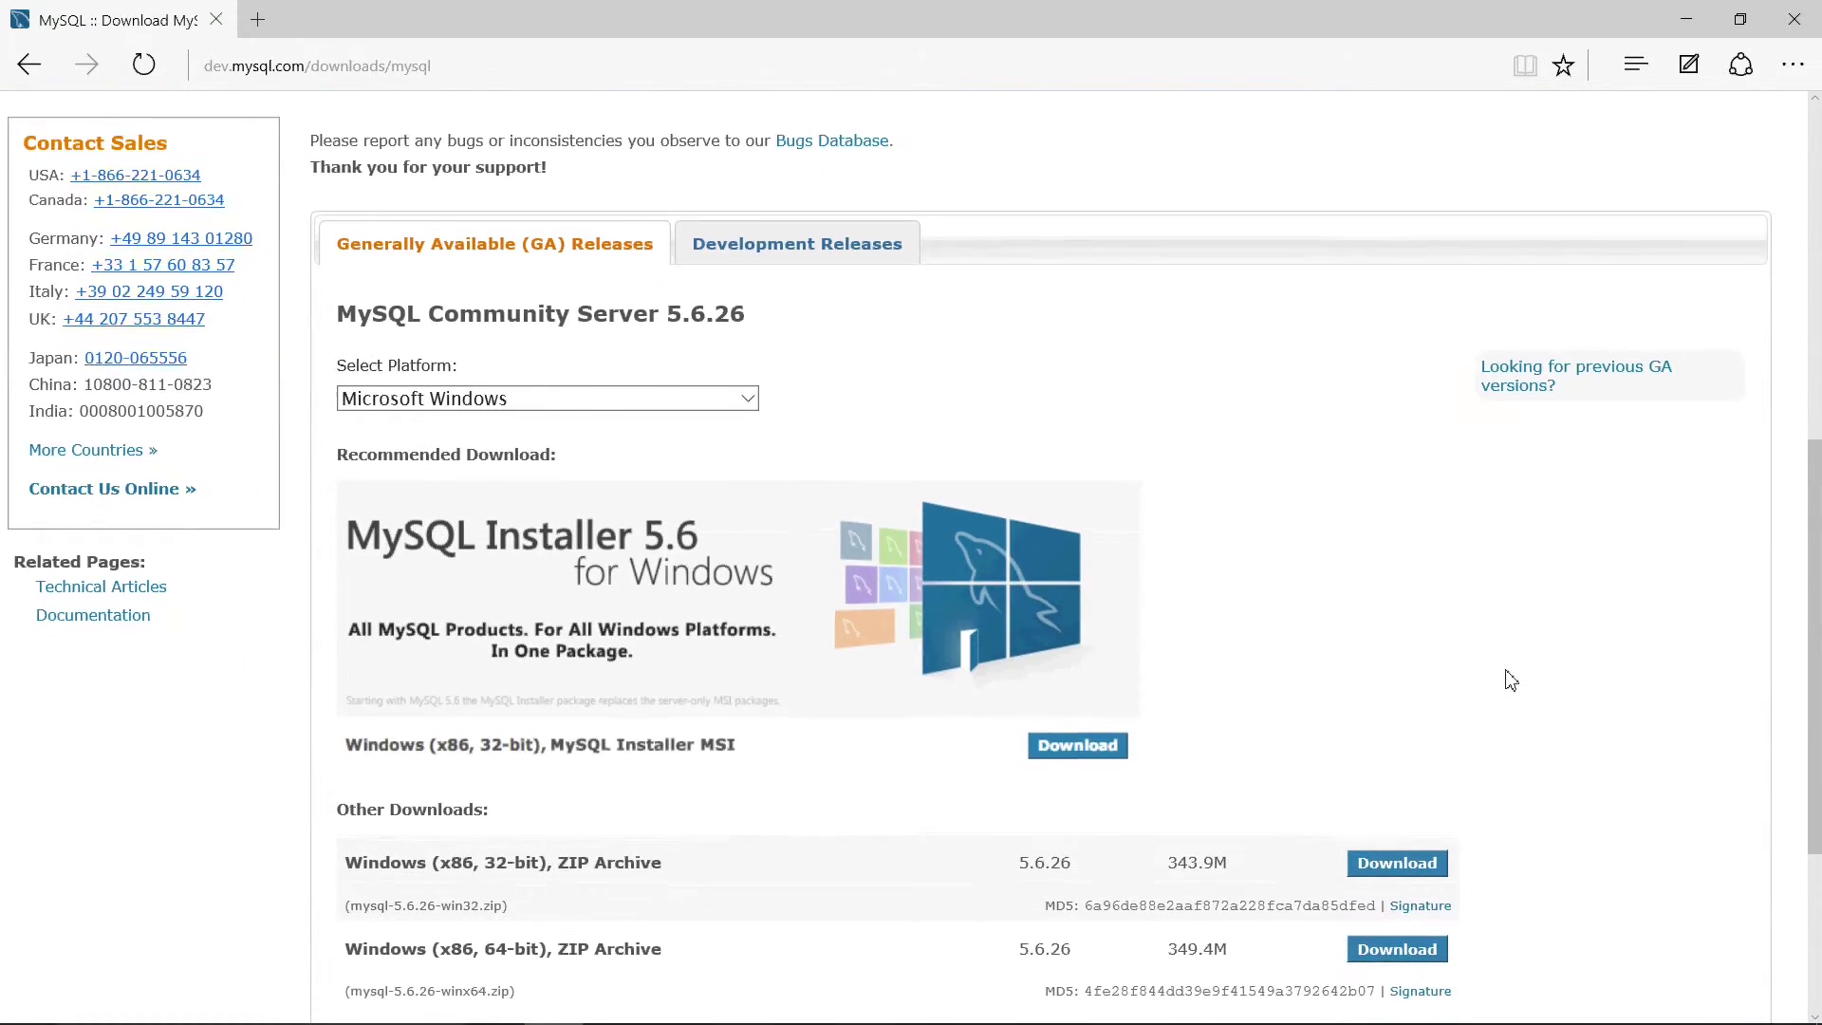
scroll(1511, 679, "down", 1)
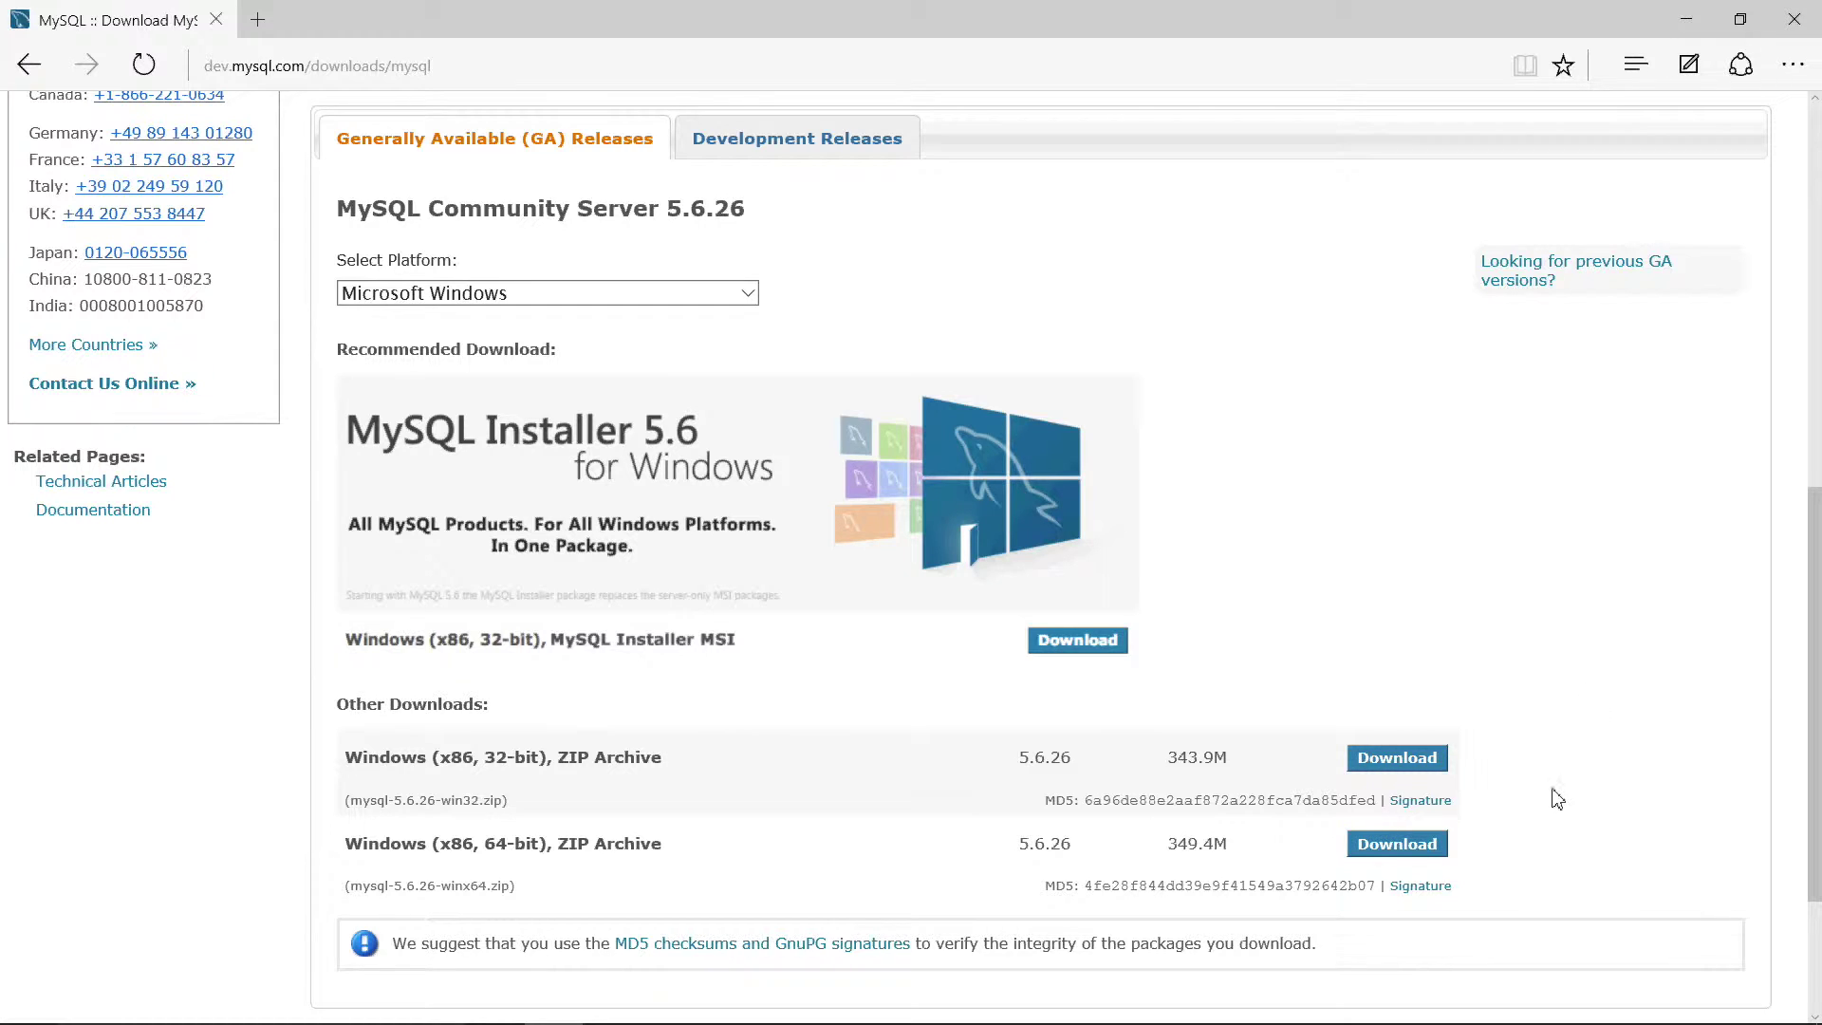
Step: Start the Windows (x86, 64-bit) ZIP download without signing in, then cancel the duplicate download
left_click(1396, 844)
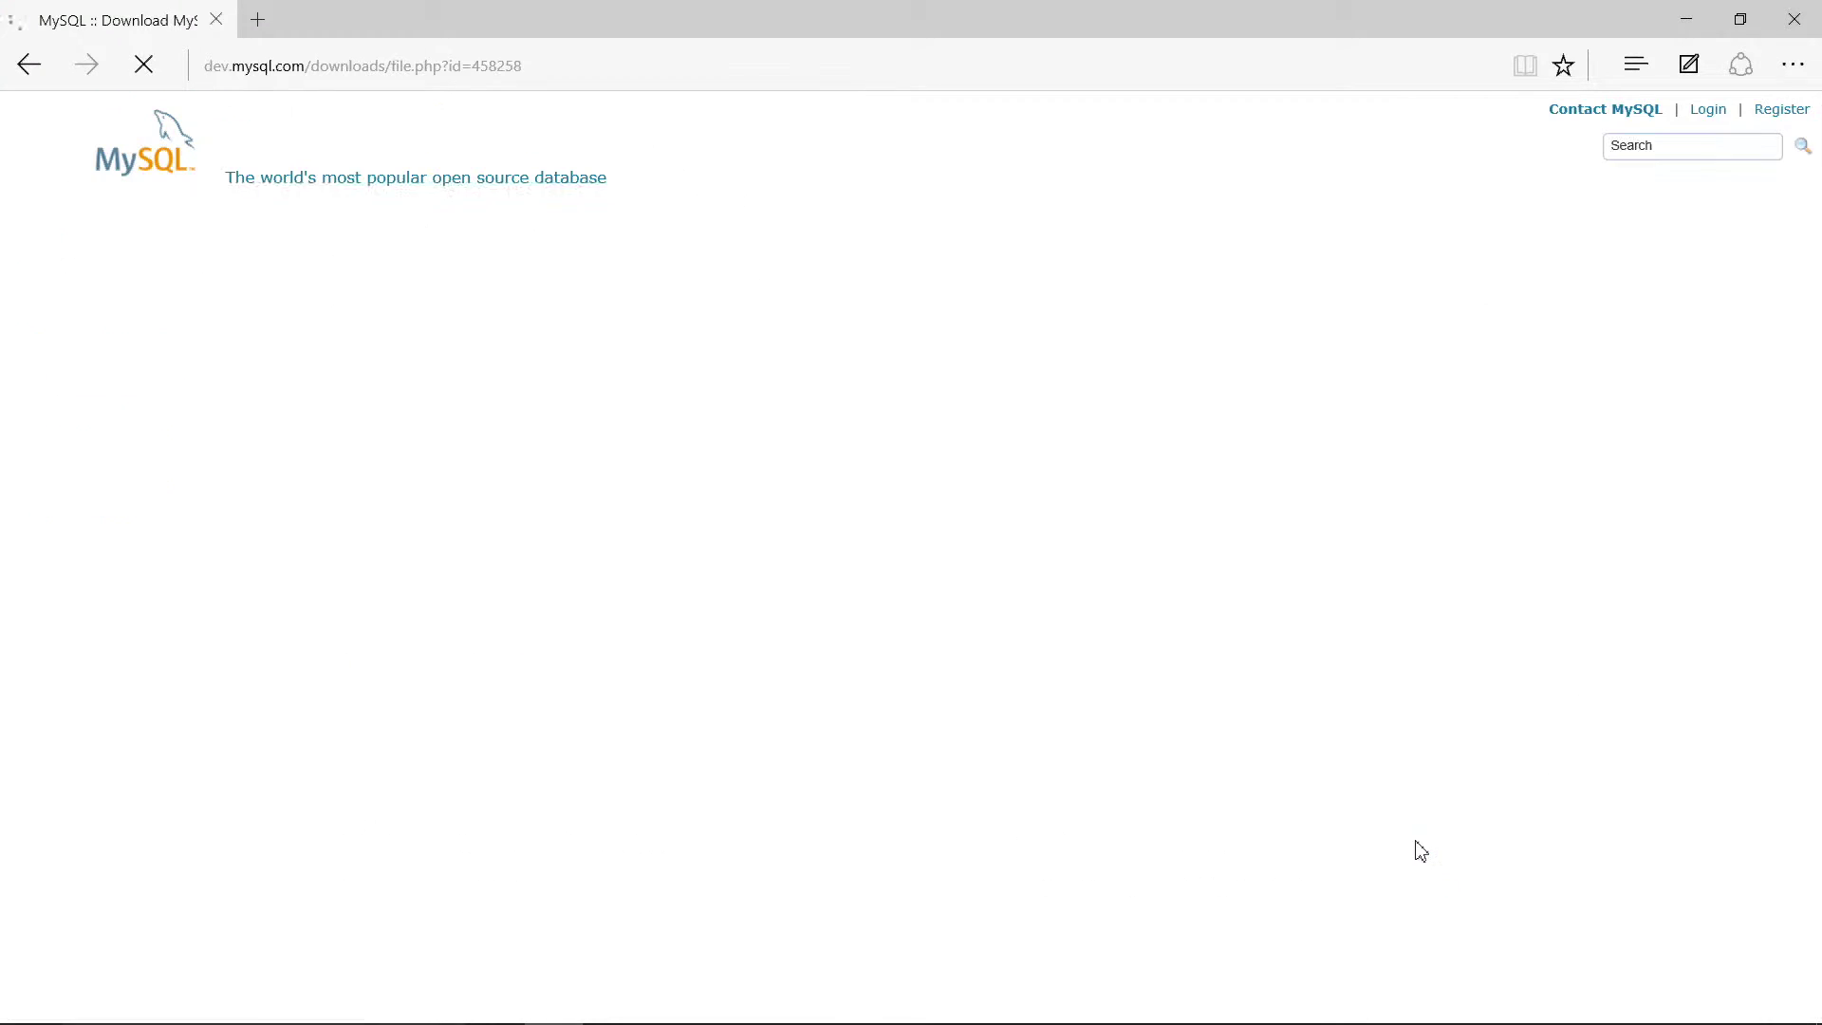
scroll(1649, 619, "down", 2)
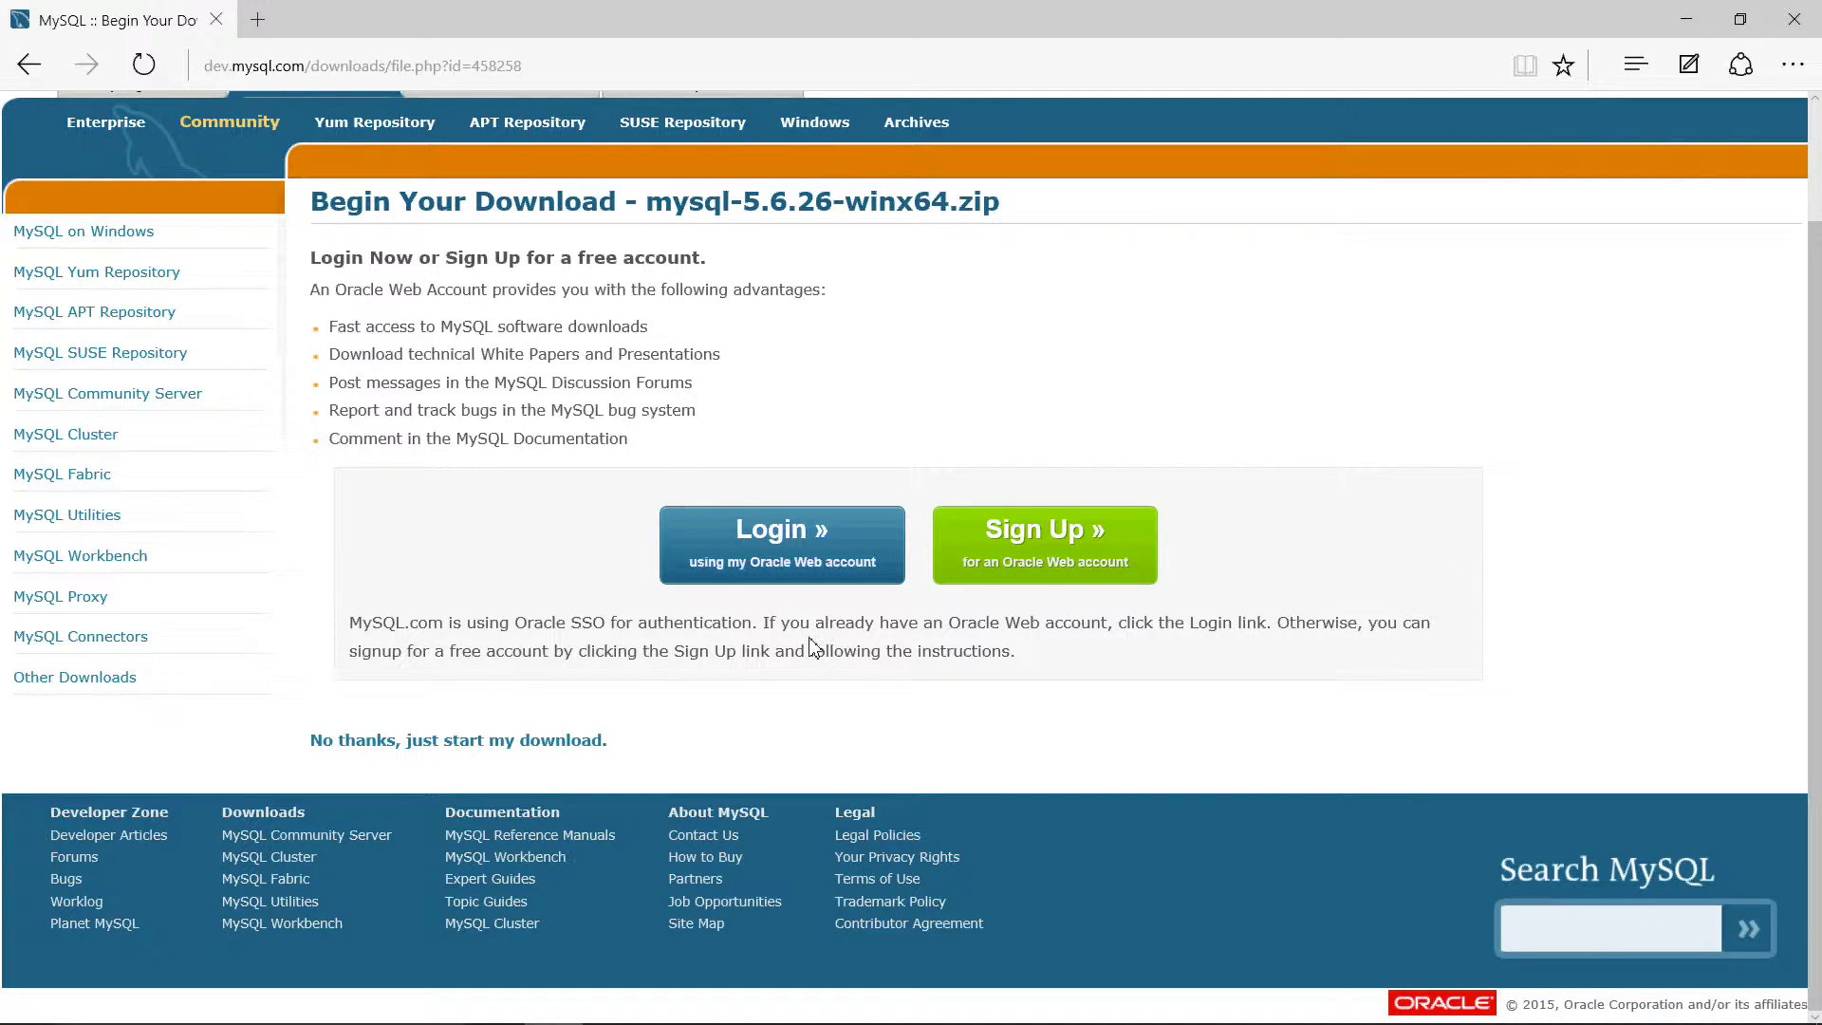
left_click(479, 745)
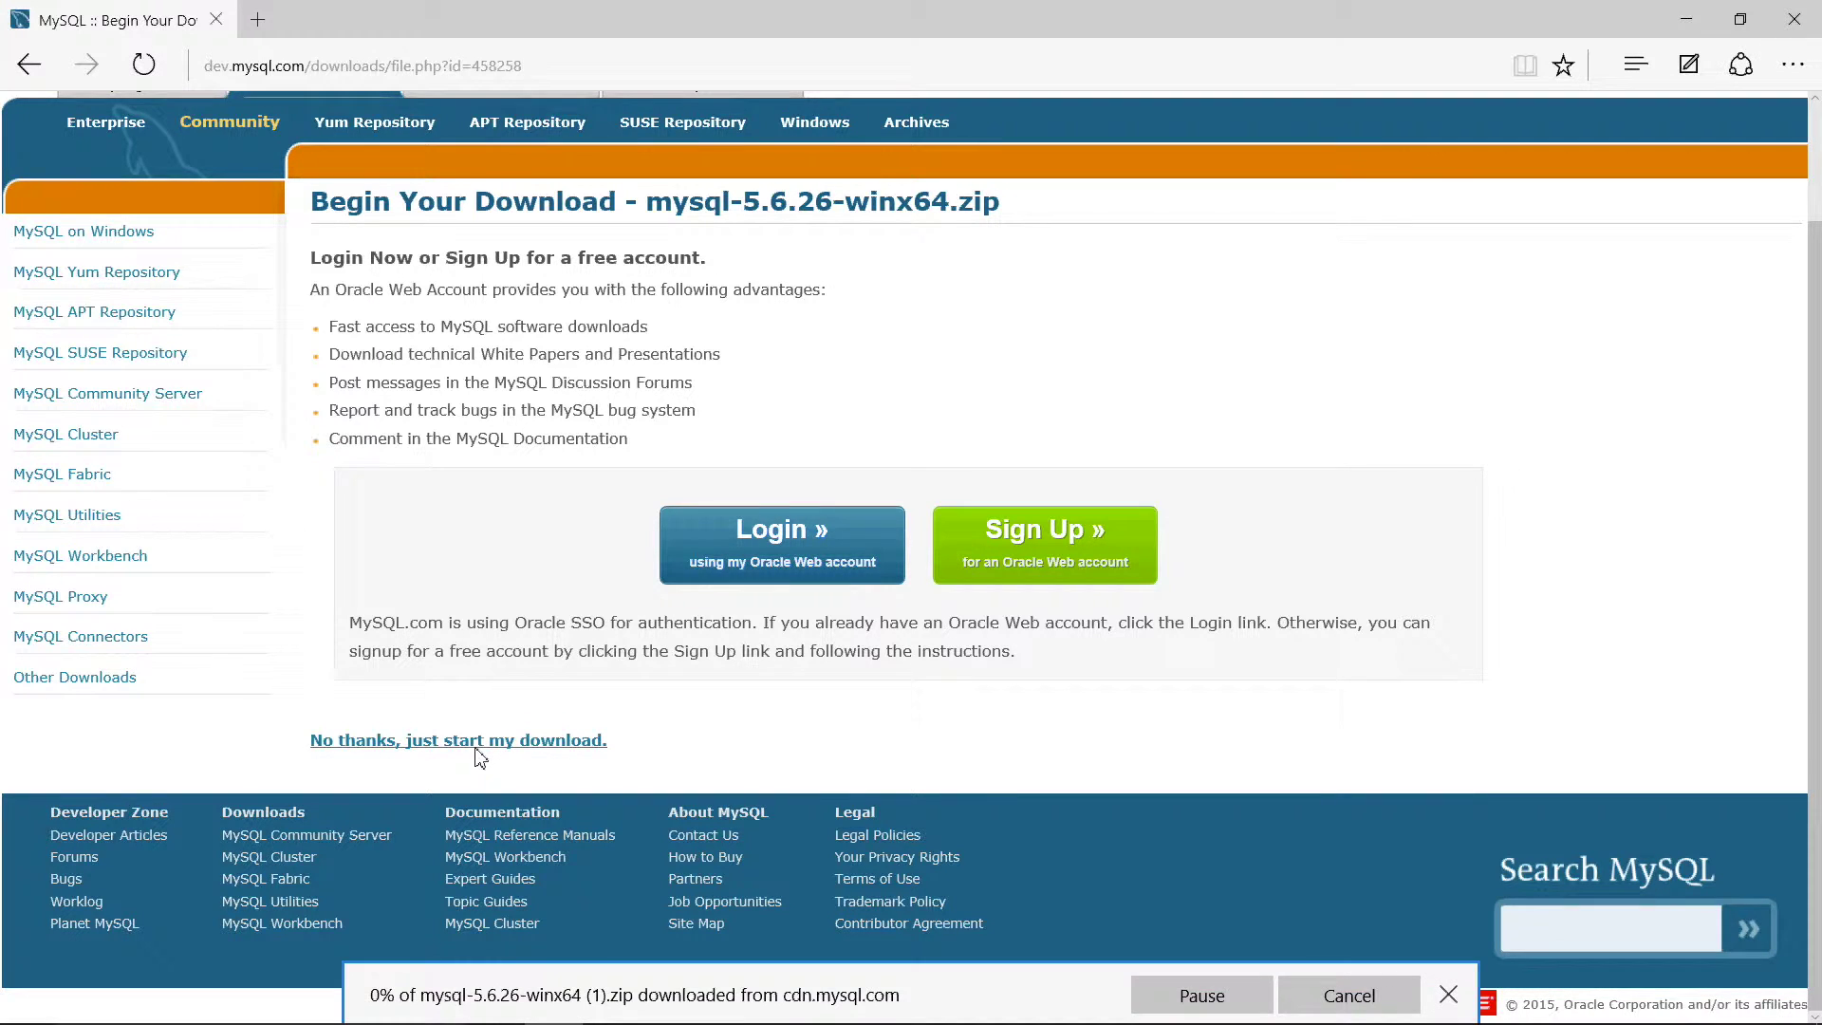
left_click(1347, 991)
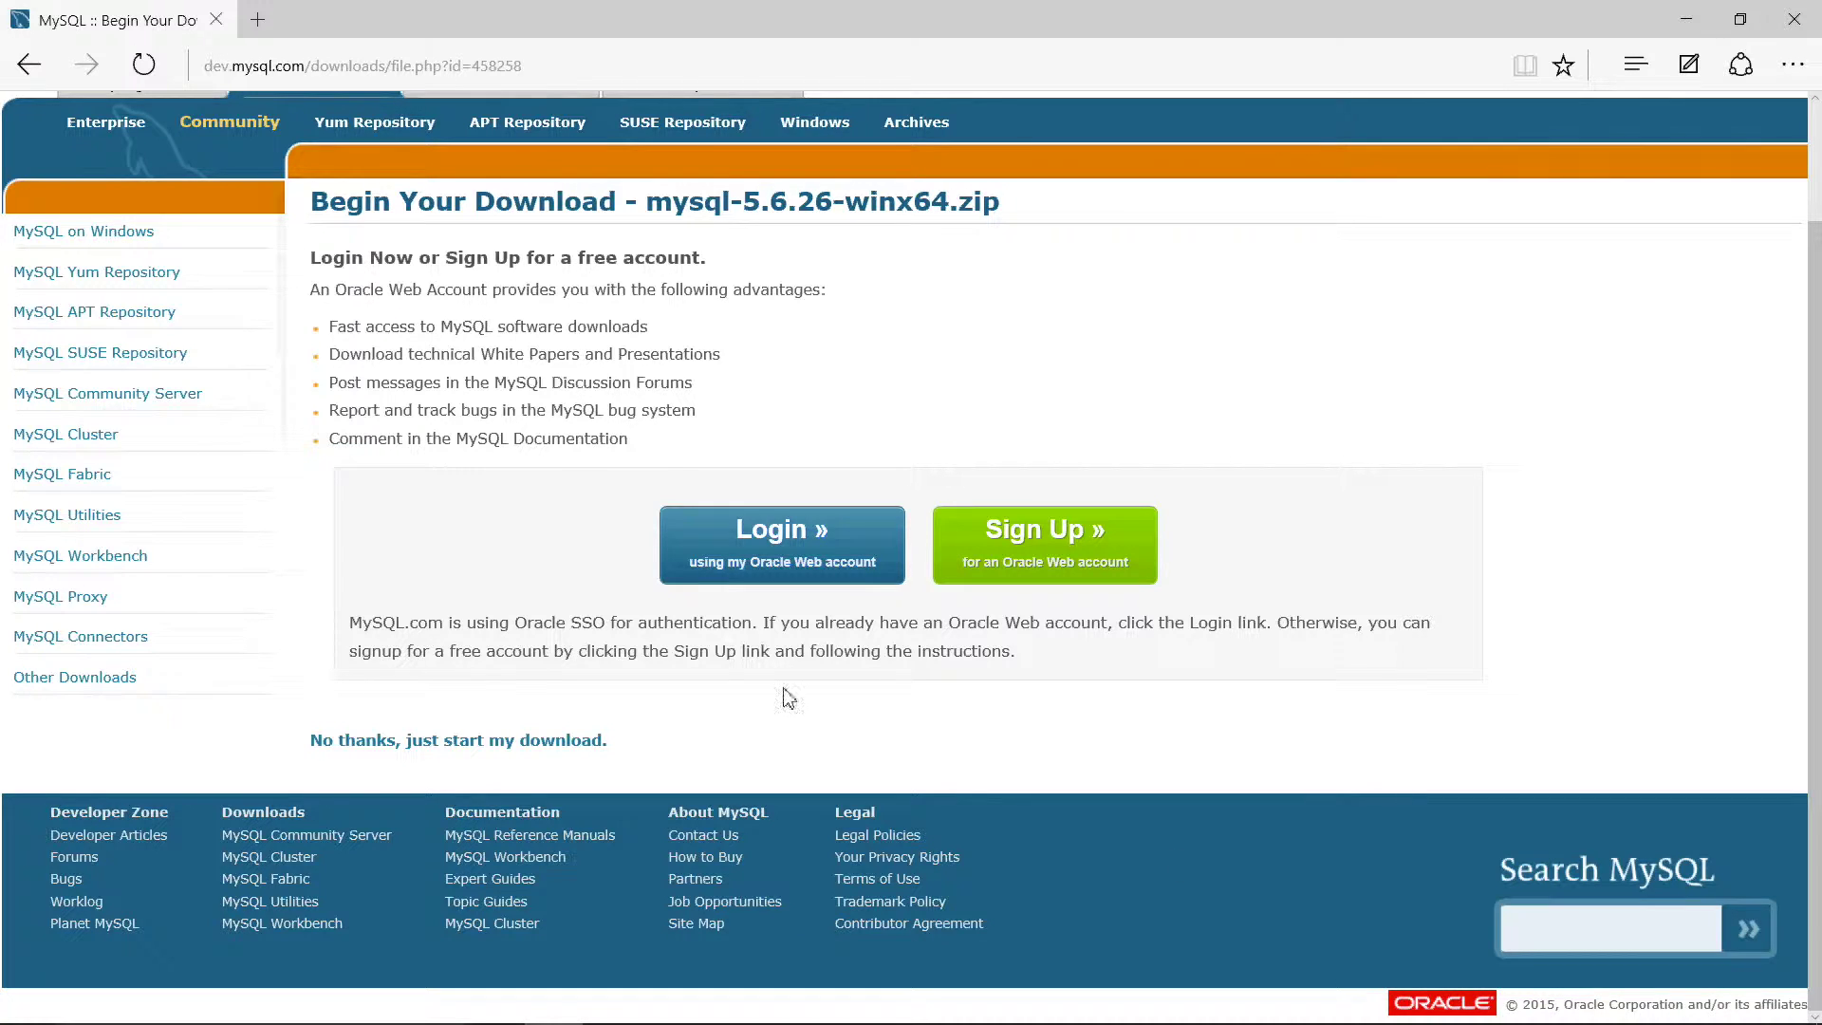
Step: Start Extract All on mysql-5.6.26-winx64.zip in the Downloads folder
mouse_move(493, 1022)
left_click(612, 1003)
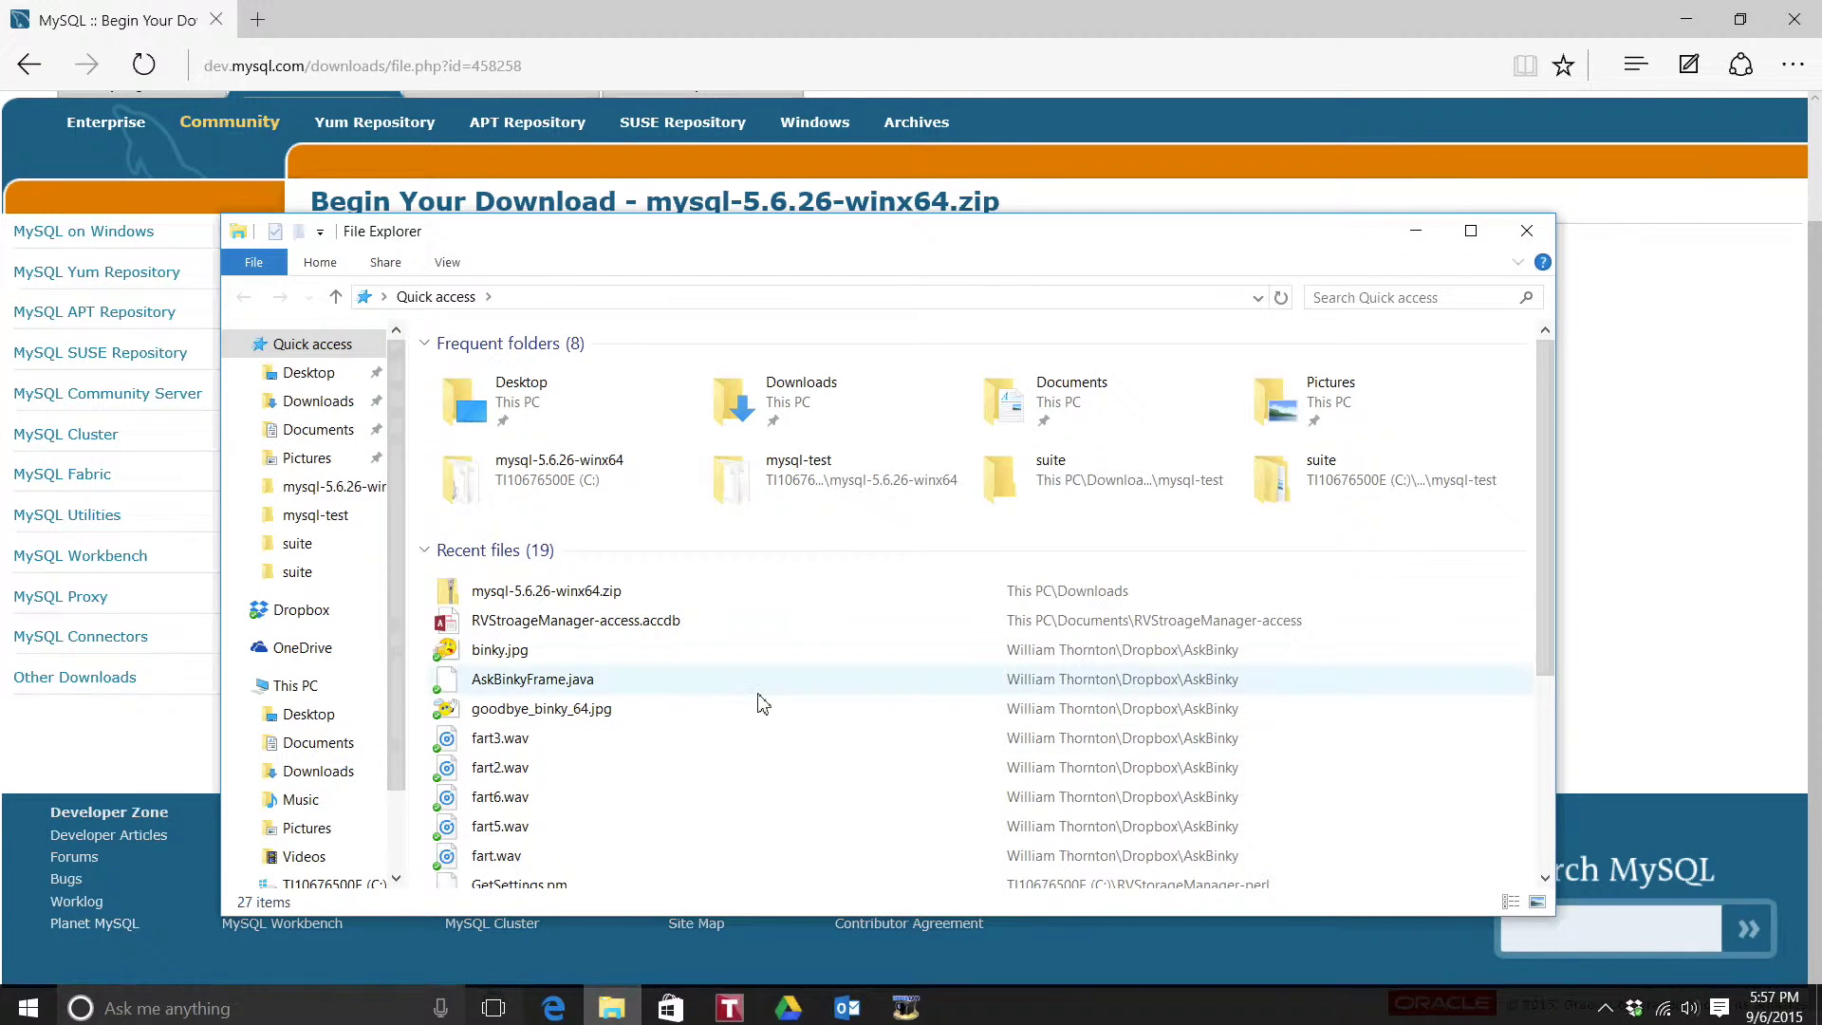
double_click(825, 394)
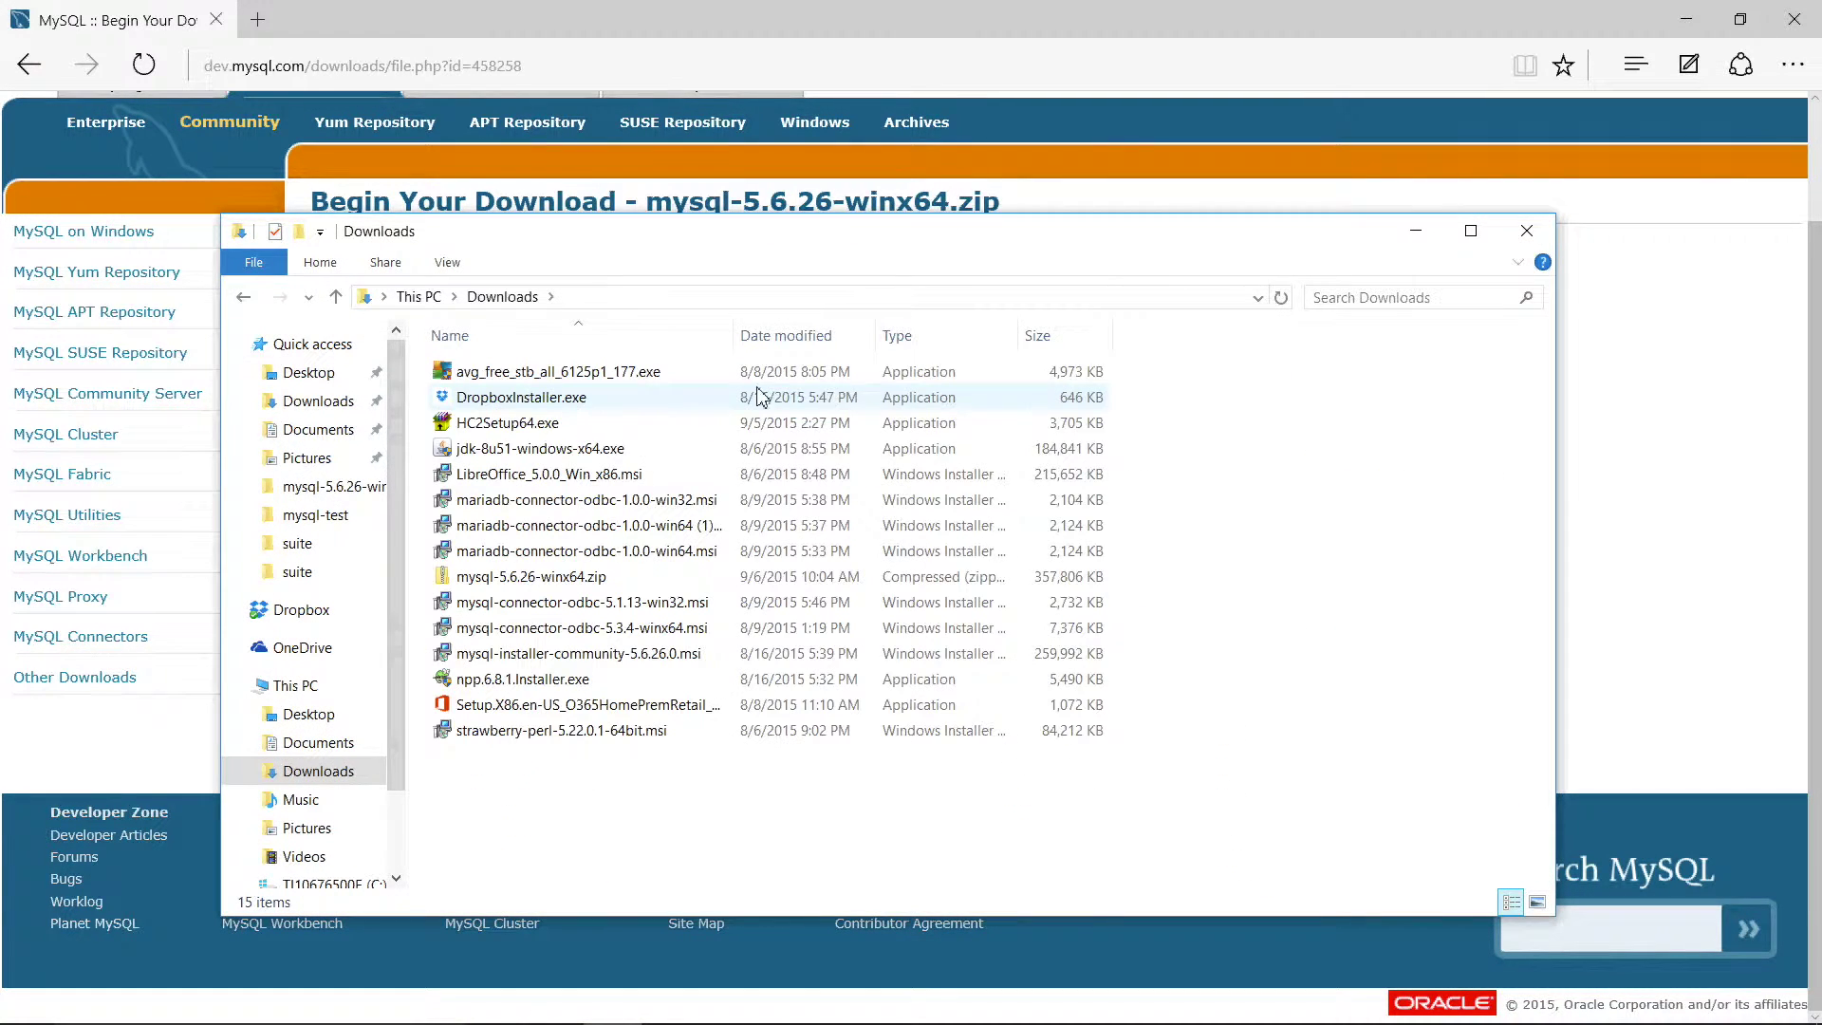
left_click(657, 577)
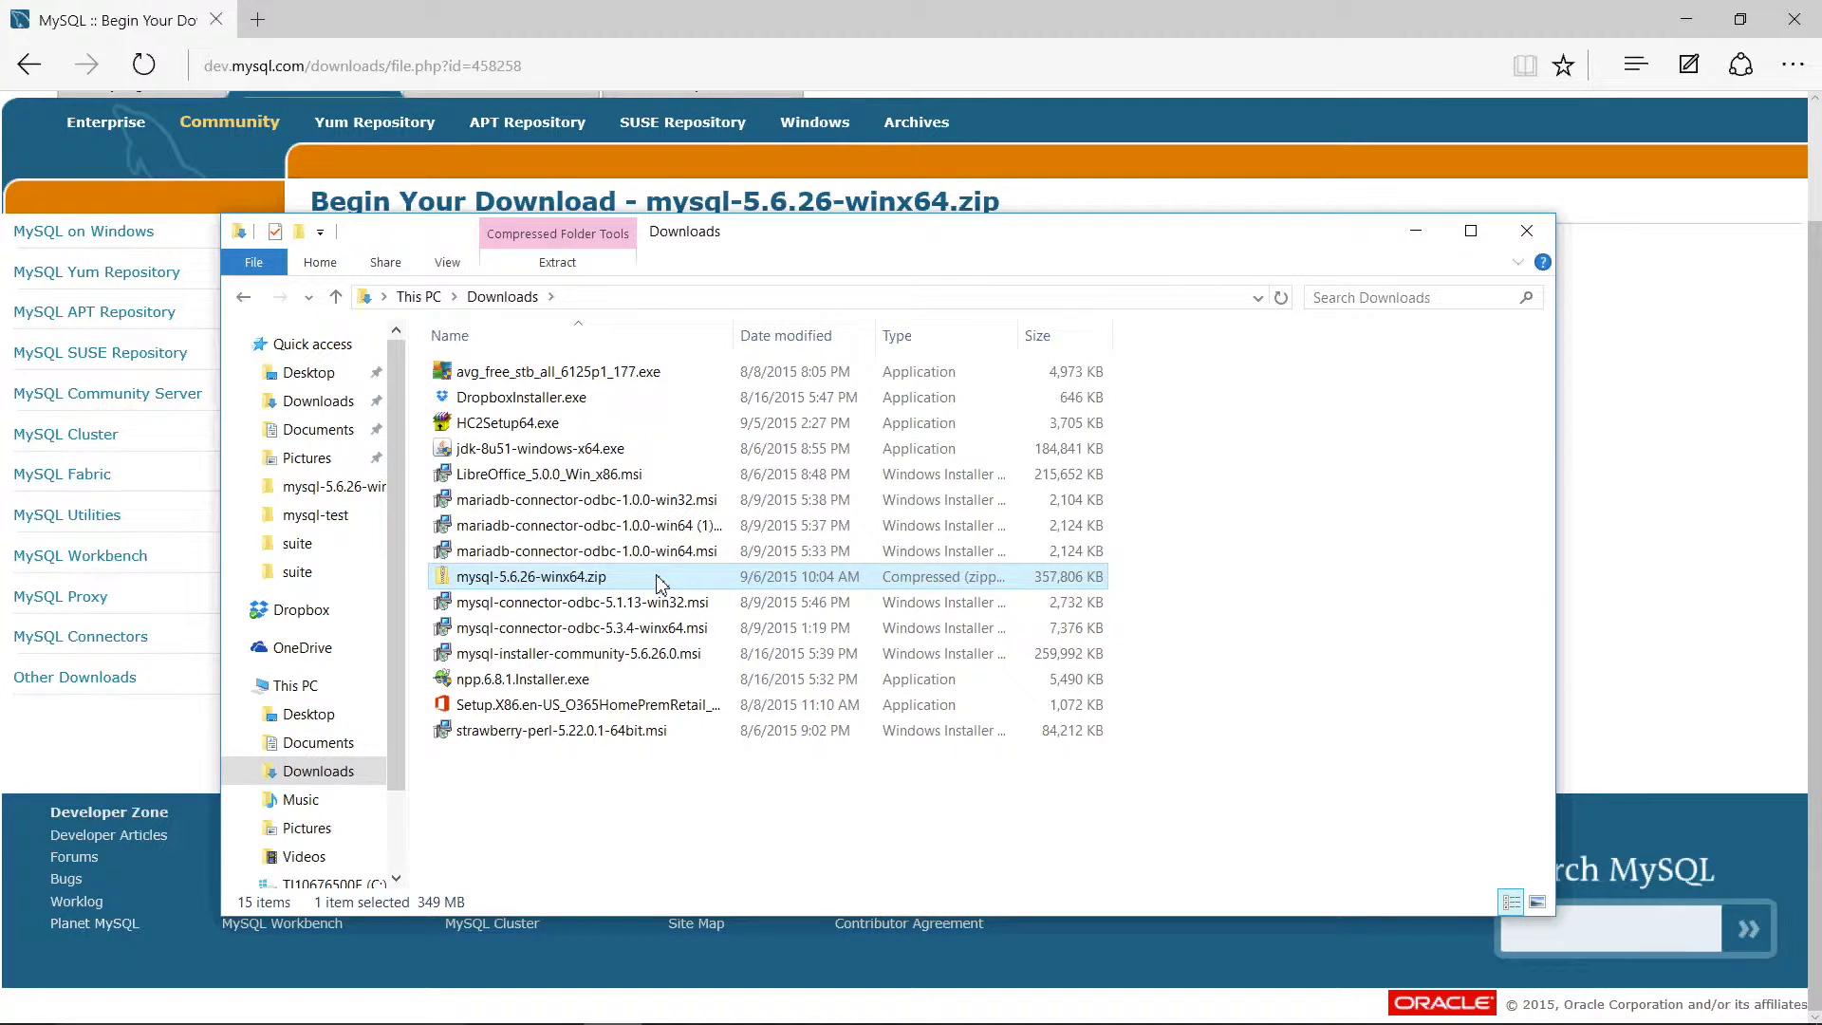
right_click(659, 577)
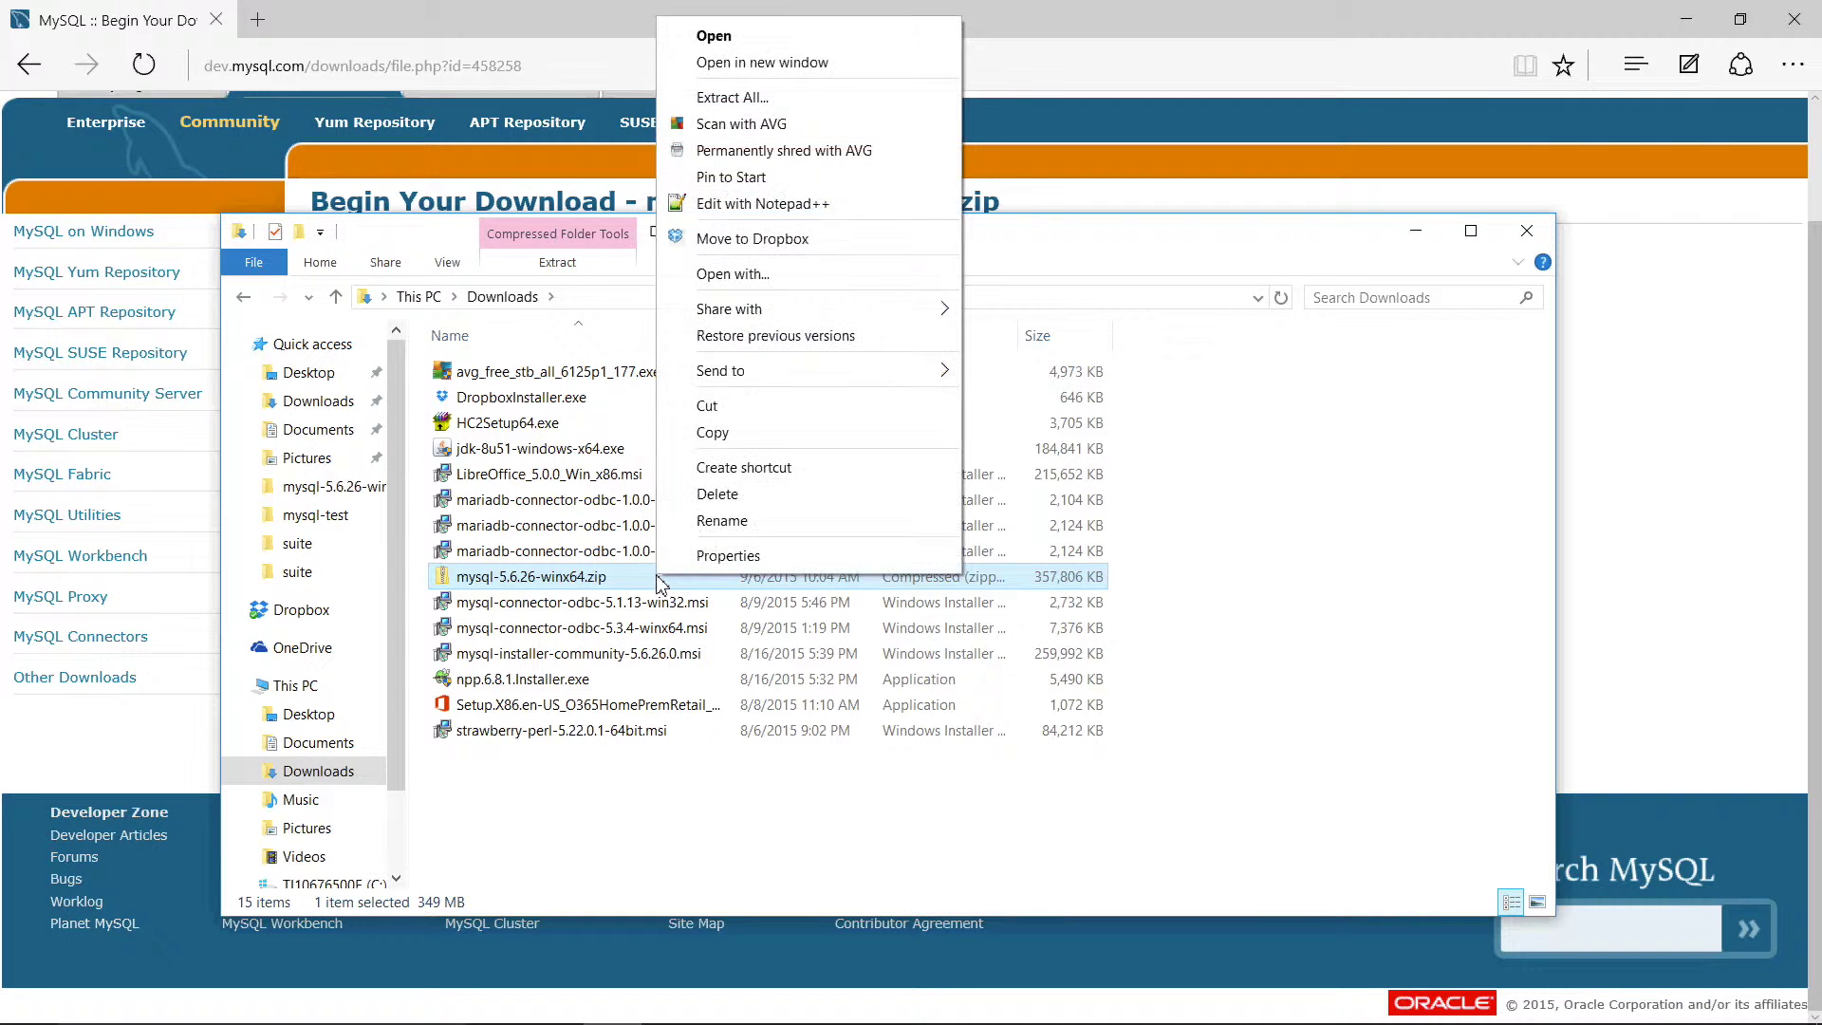
left_click(803, 106)
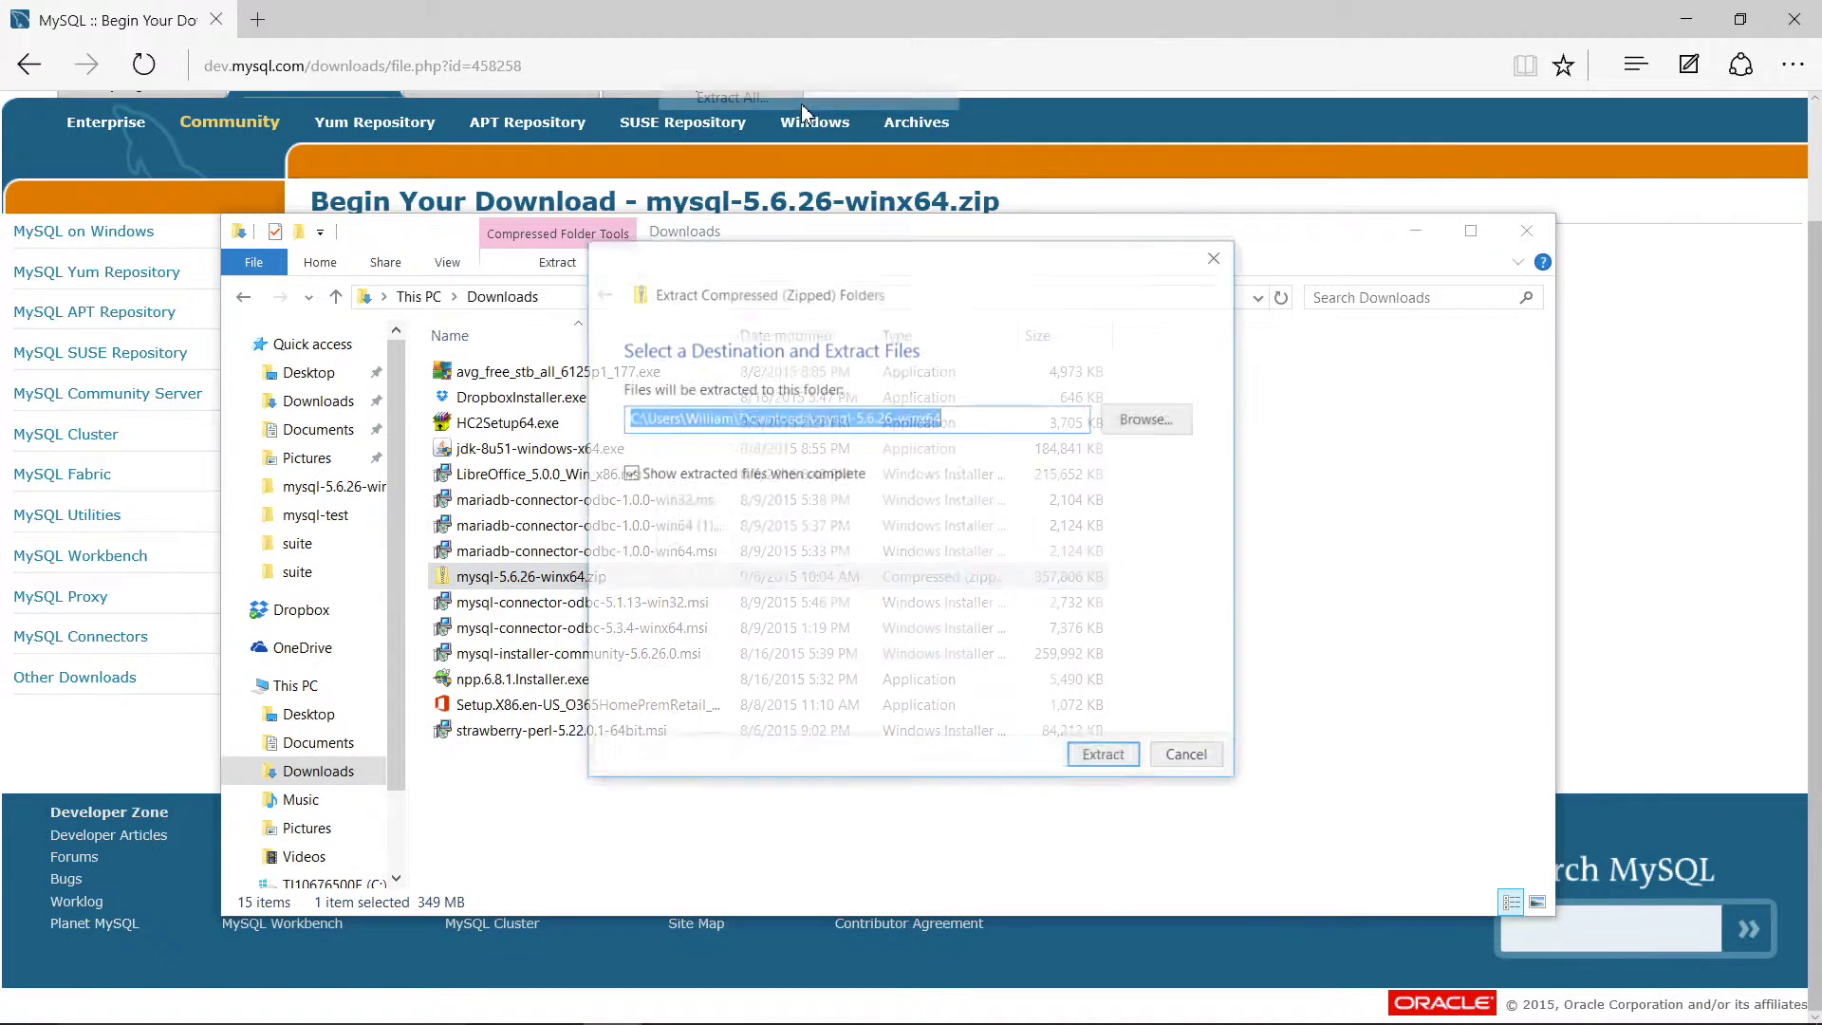
Step: Trim the extraction destination path down to C:\
left_click(974, 423)
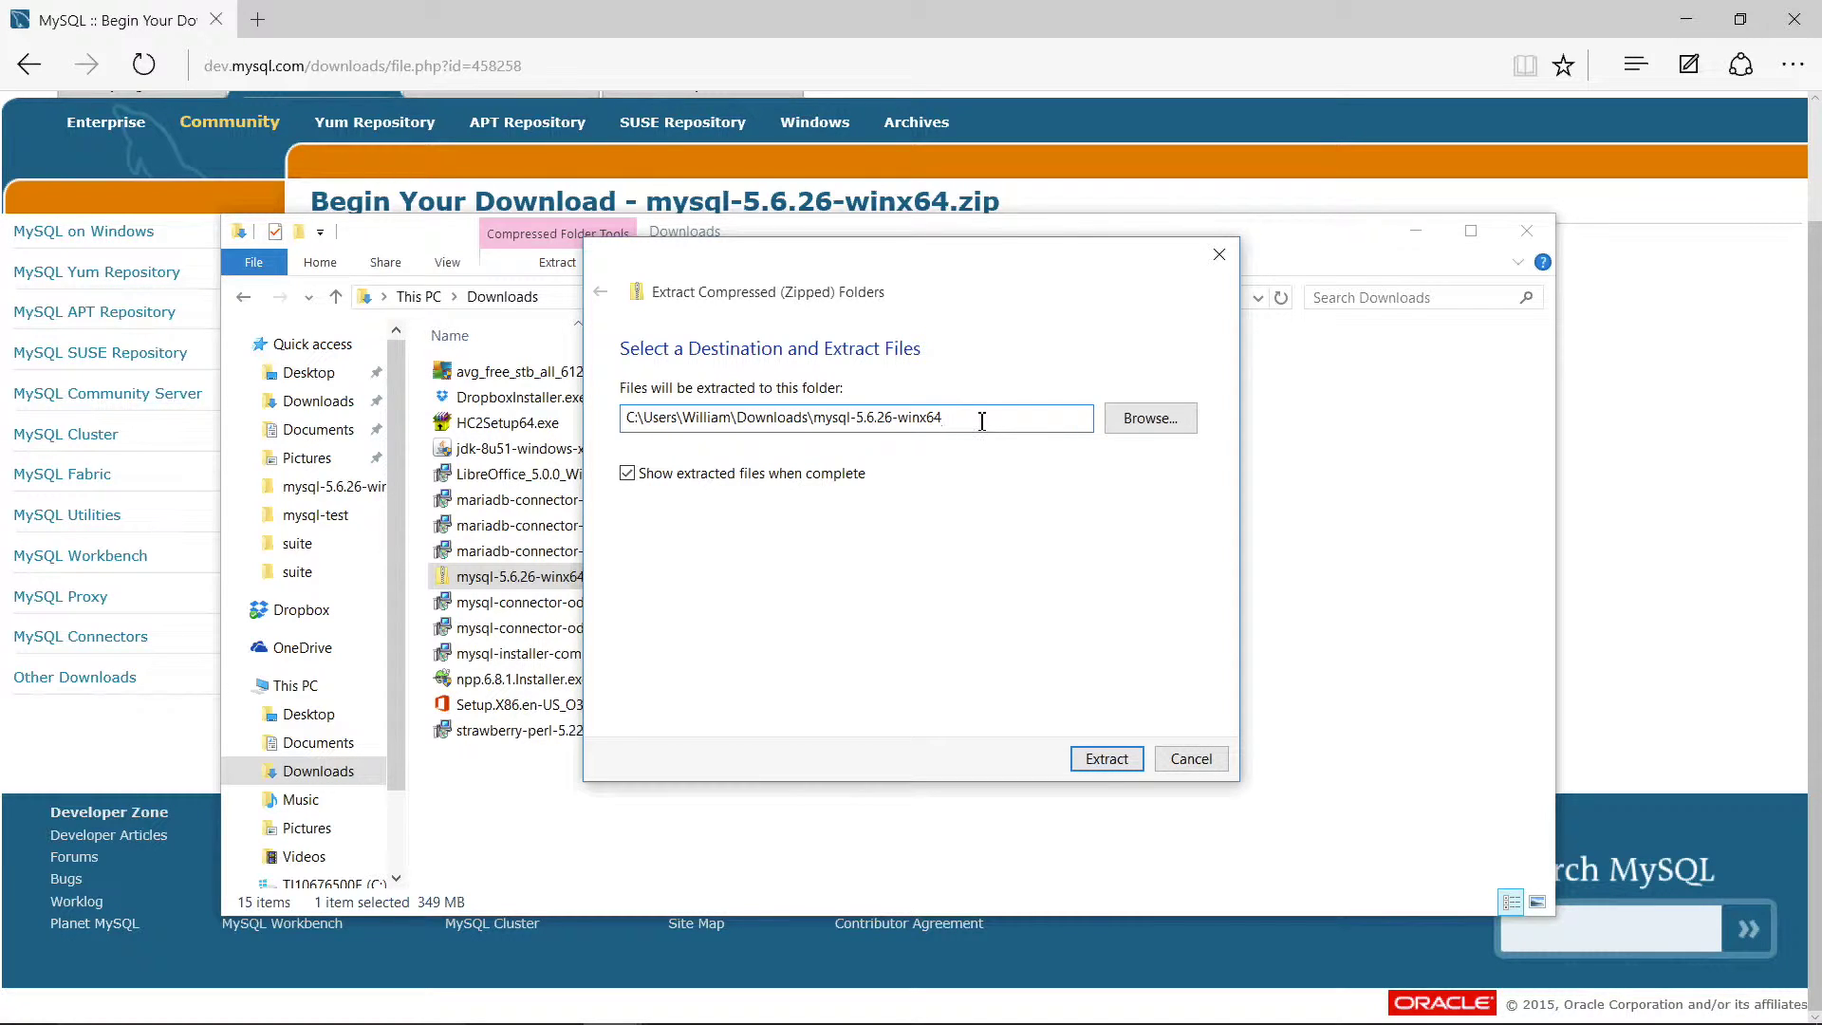
key("BackSpace")
key("BackSpace")
key("BackSpace")
key("BackSpace")
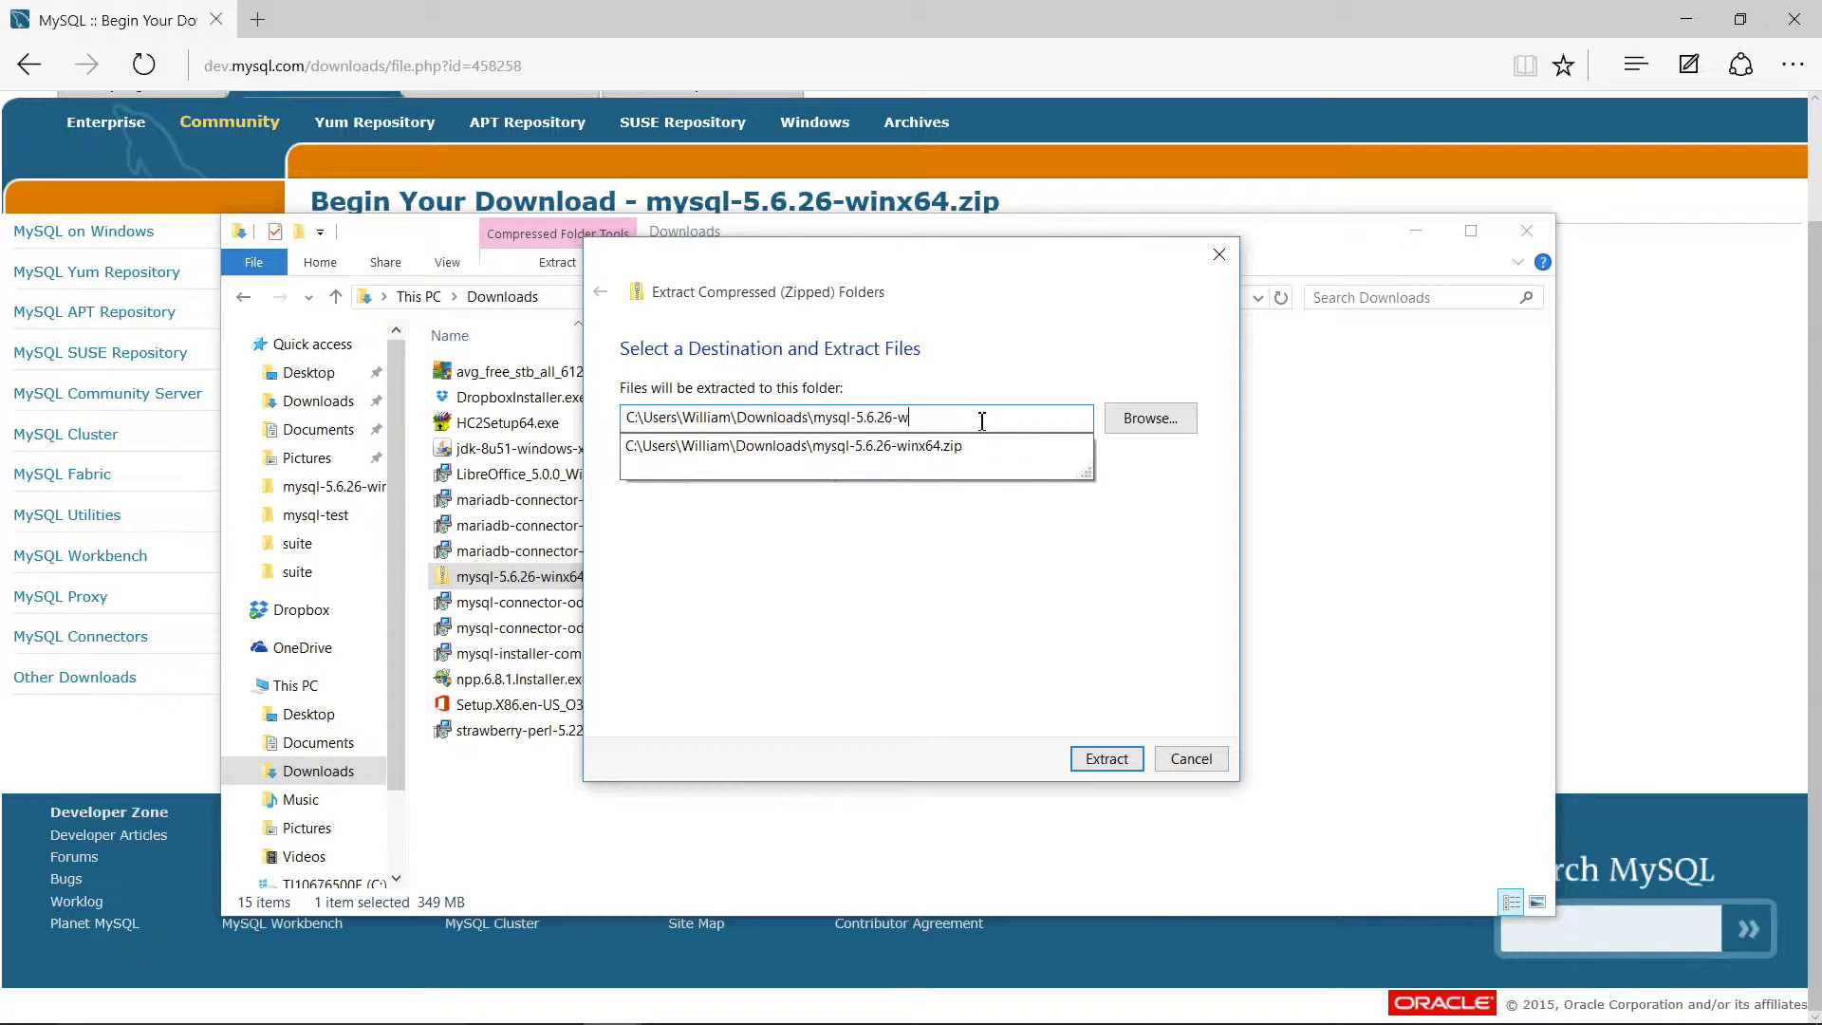
key("BackSpace")
key("BackSpace")
key("BackSpace")
key("BackSpace")
key("BackSpace")
key("BackSpace")
key("BackSpace")
key("BackSpace")
key("BackSpace")
key("BackSpace")
key("BackSpace")
key("BackSpace")
key("BackSpace")
key("BackSpace")
key("BackSpace")
key("BackSpace")
key("BackSpace")
key("BackSpace")
key("BackSpace")
key("BackSpace")
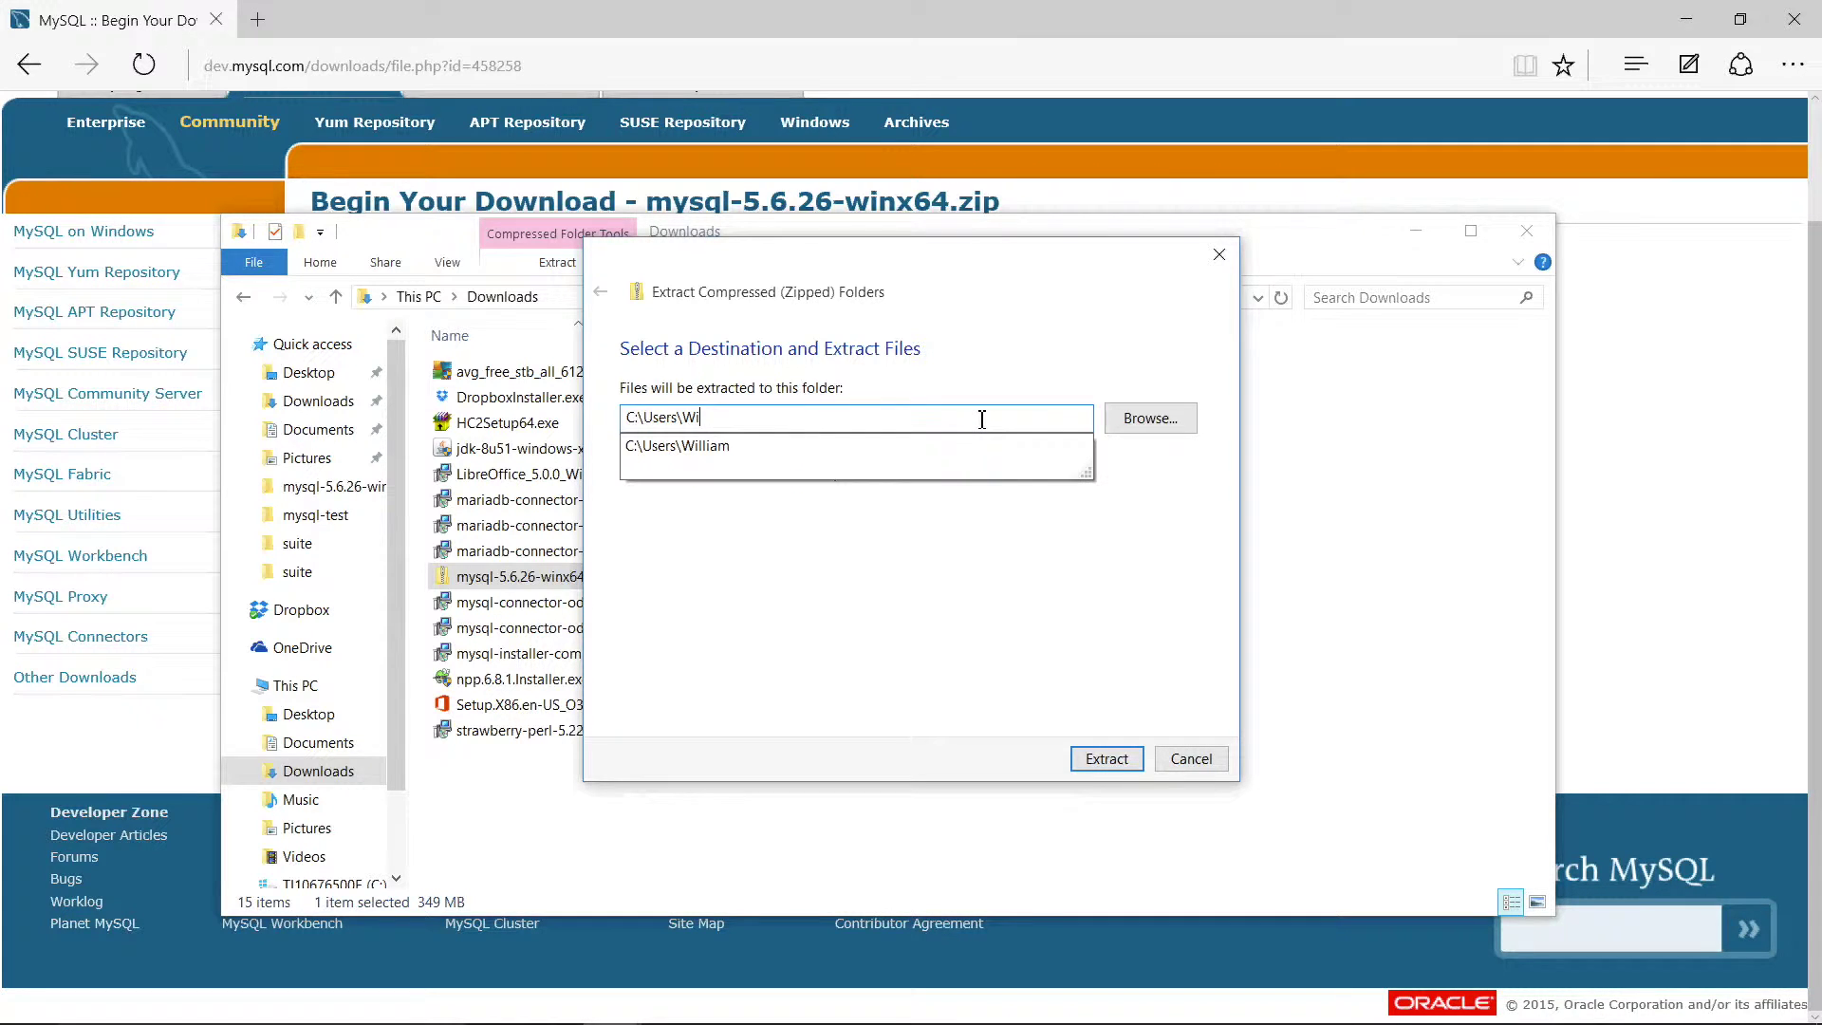
key("BackSpace")
key("BackSpace")
key("BackSpace")
key("BackSpace")
key("BackSpace")
key("BackSpace")
key("BackSpace")
key("BackSpace")
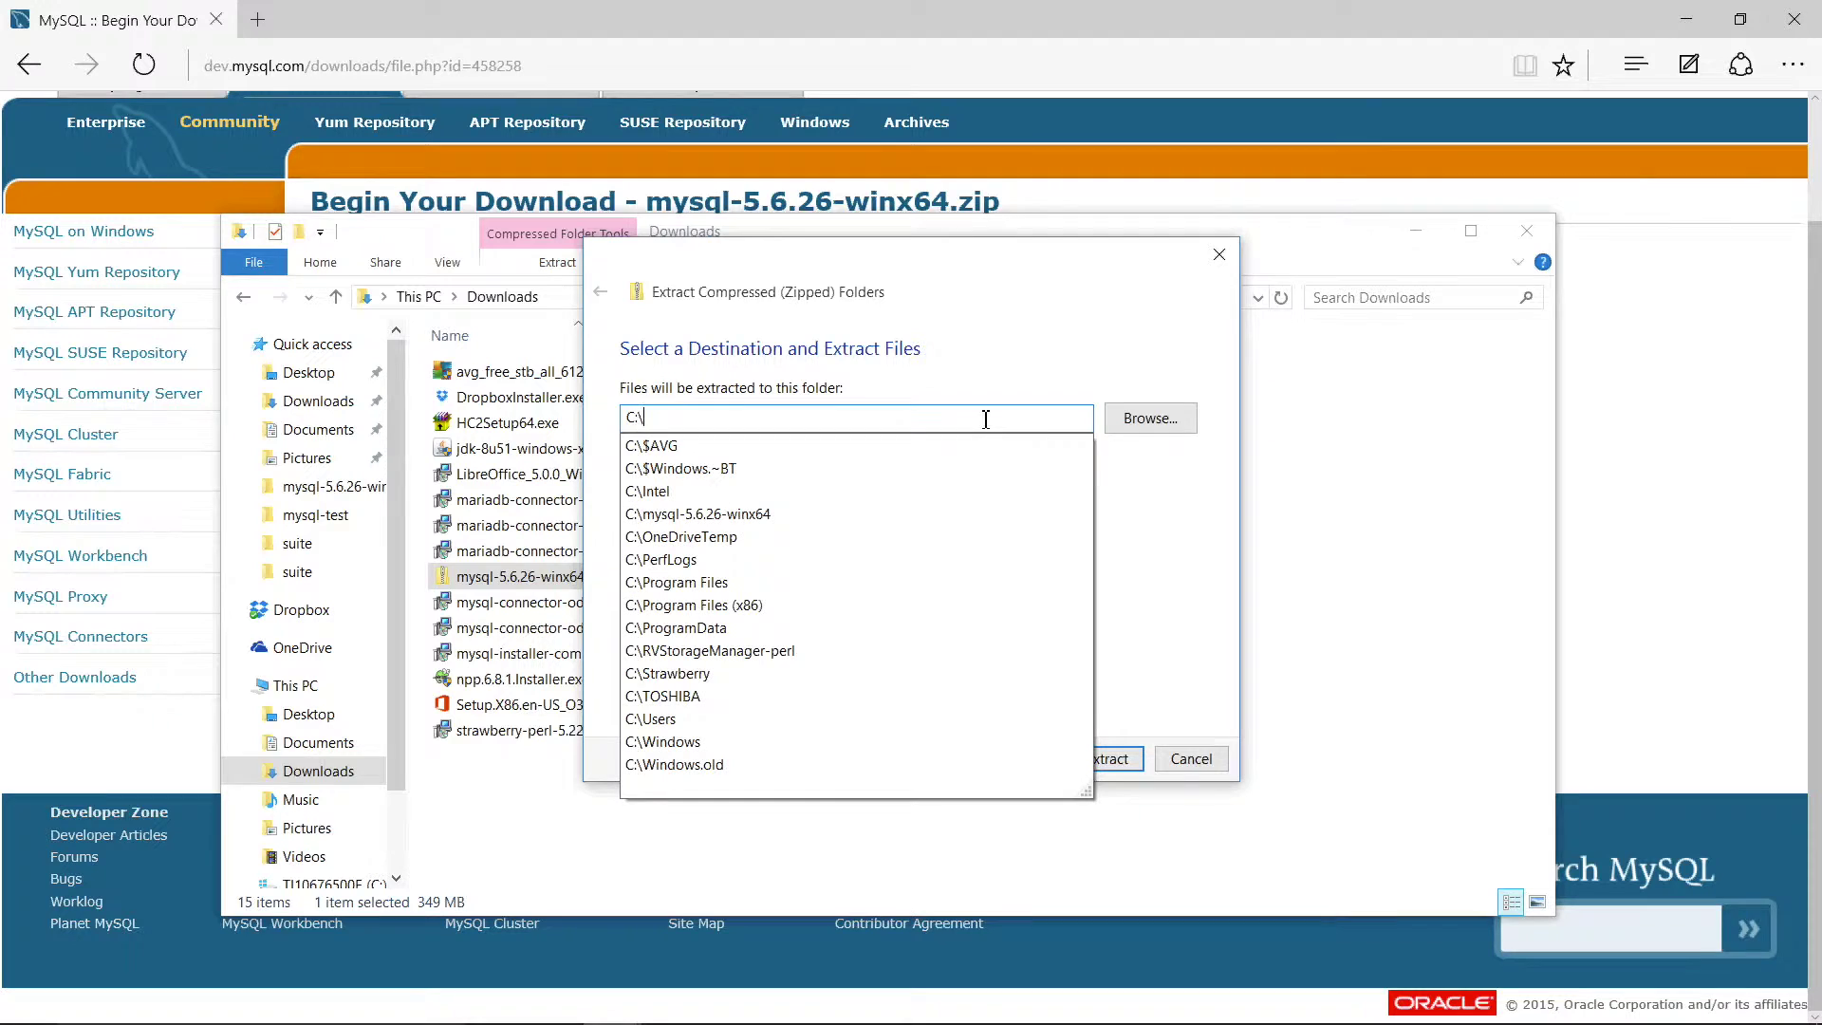
left_click(1192, 517)
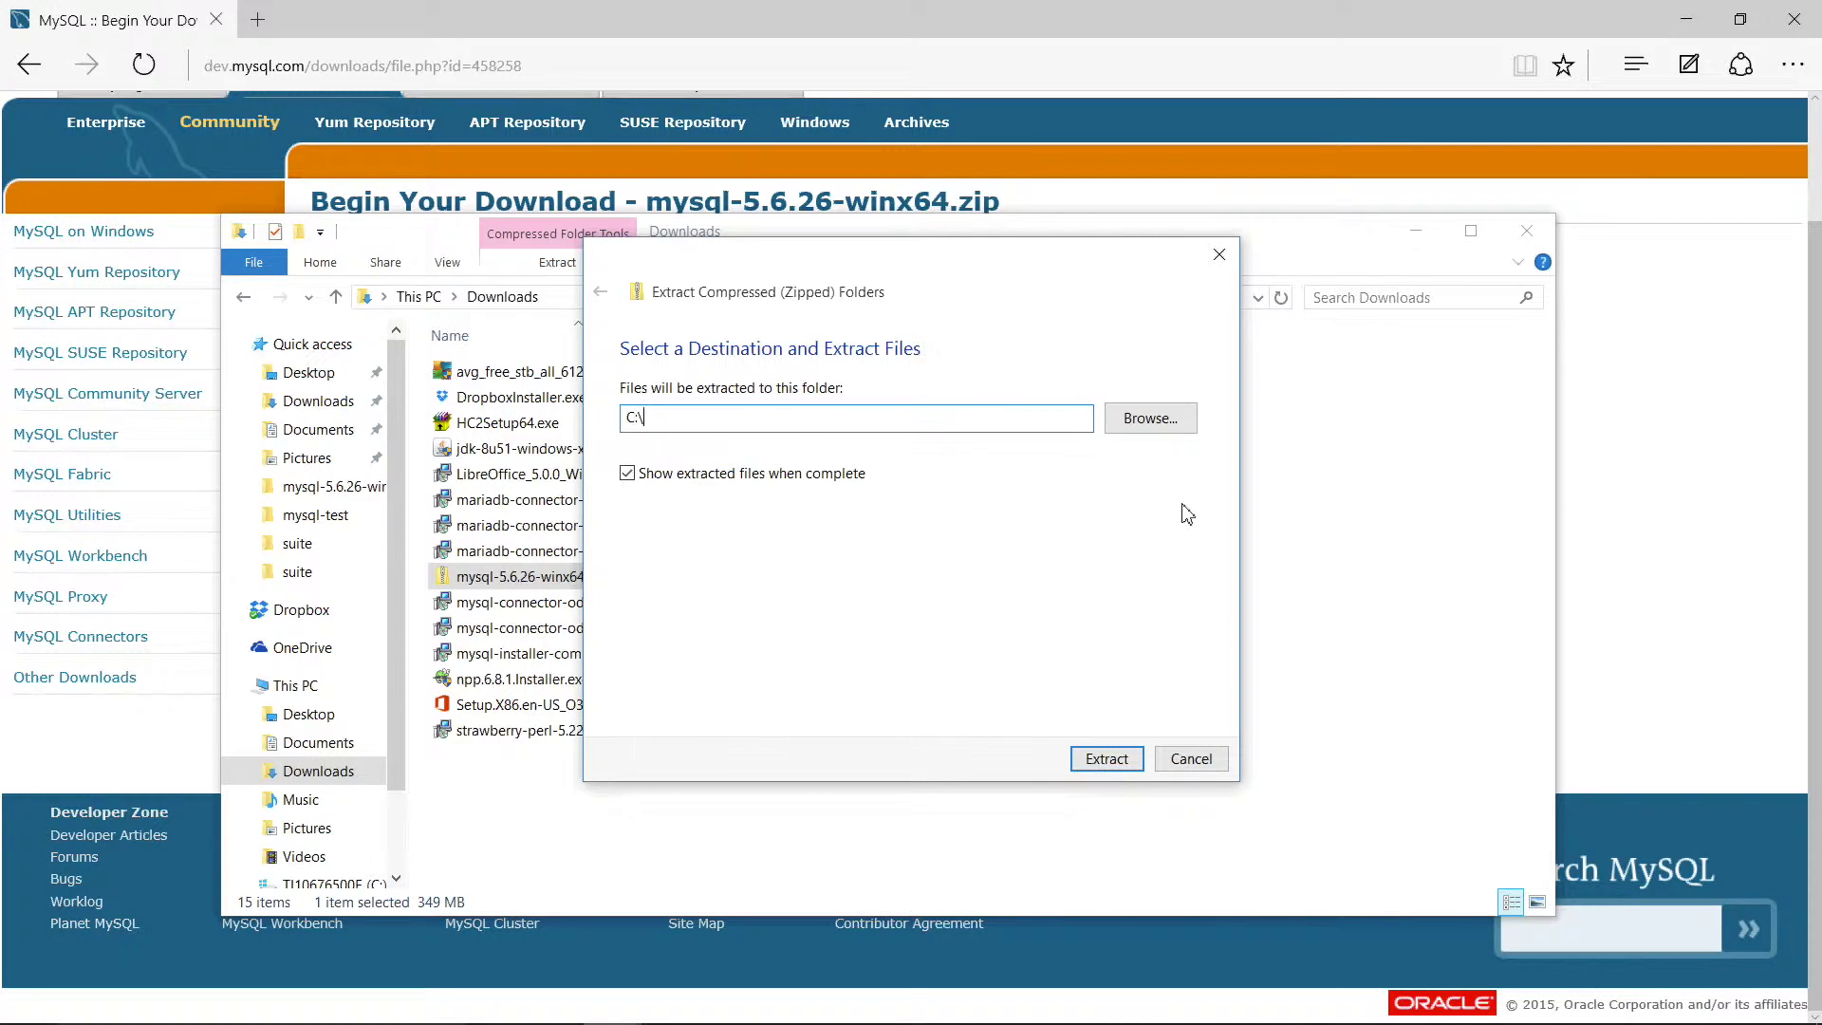
Step: Extract the zip onto C:\ and open the new mysql-5.6.26-winx64 folder showing bin, data and docs
left_click(1109, 759)
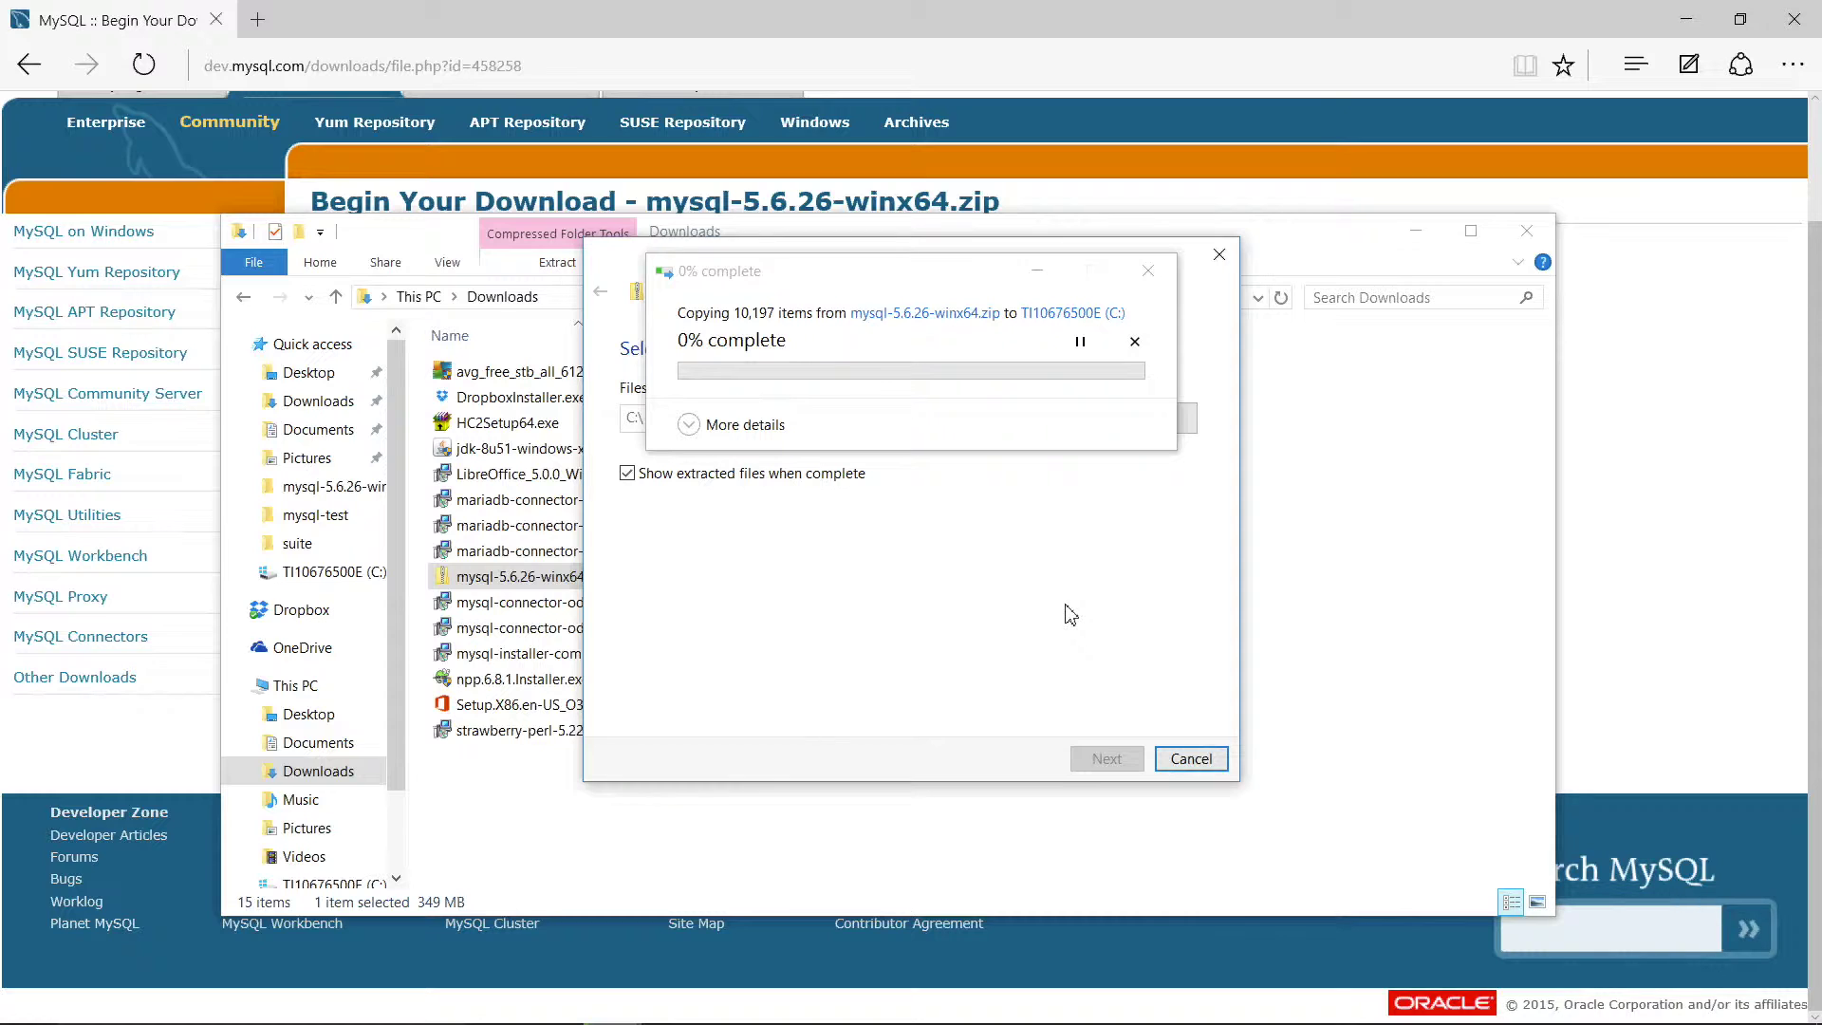
left_click(743, 426)
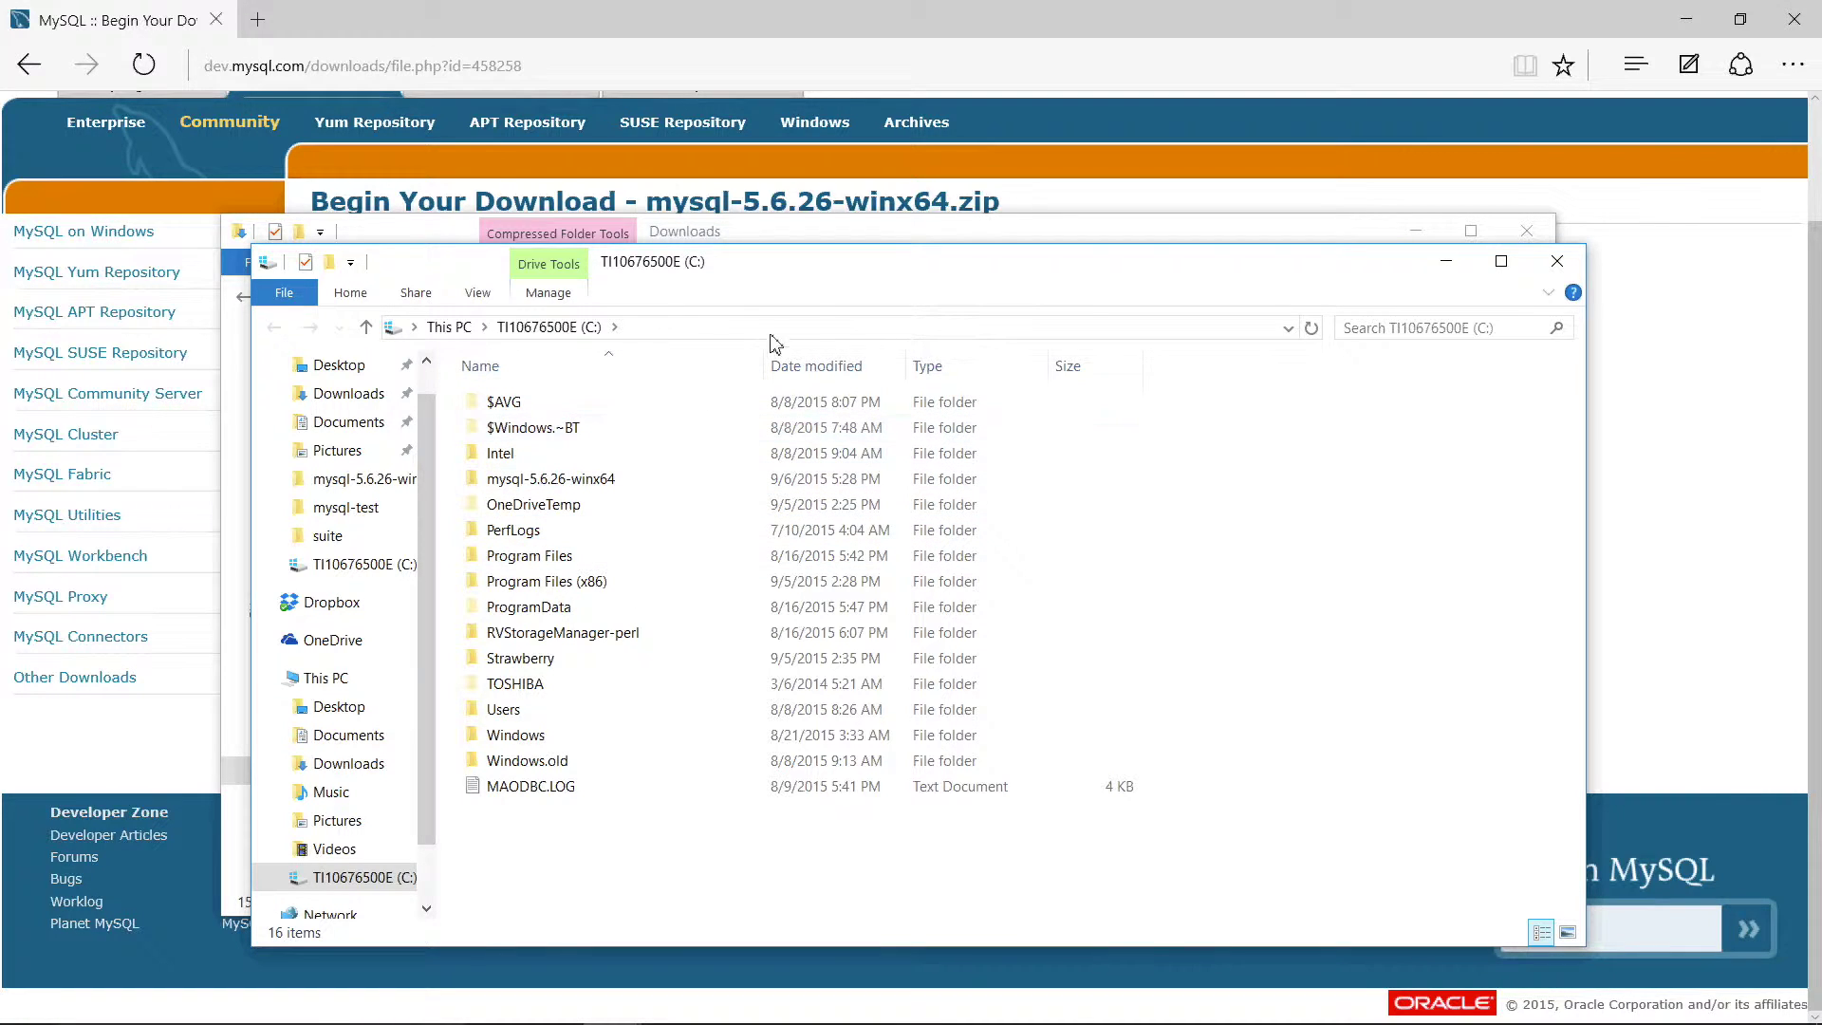
mouse_move(641, 487)
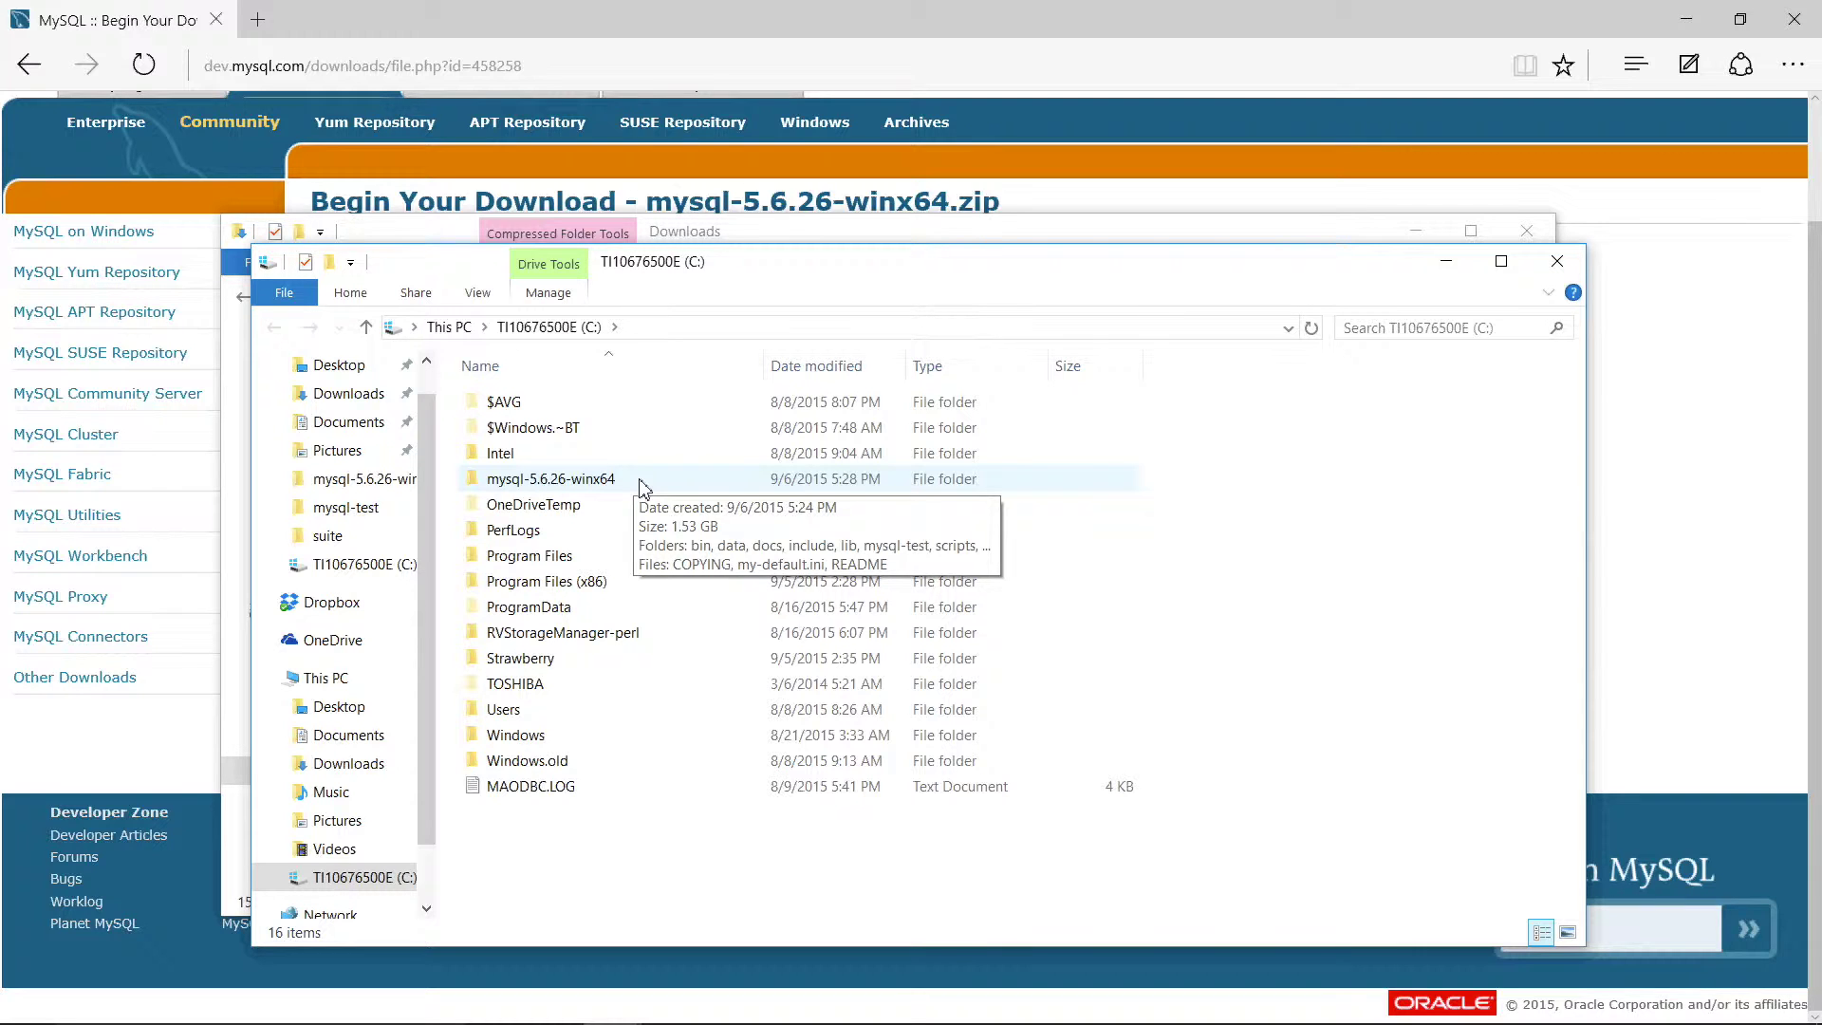
double_click(641, 488)
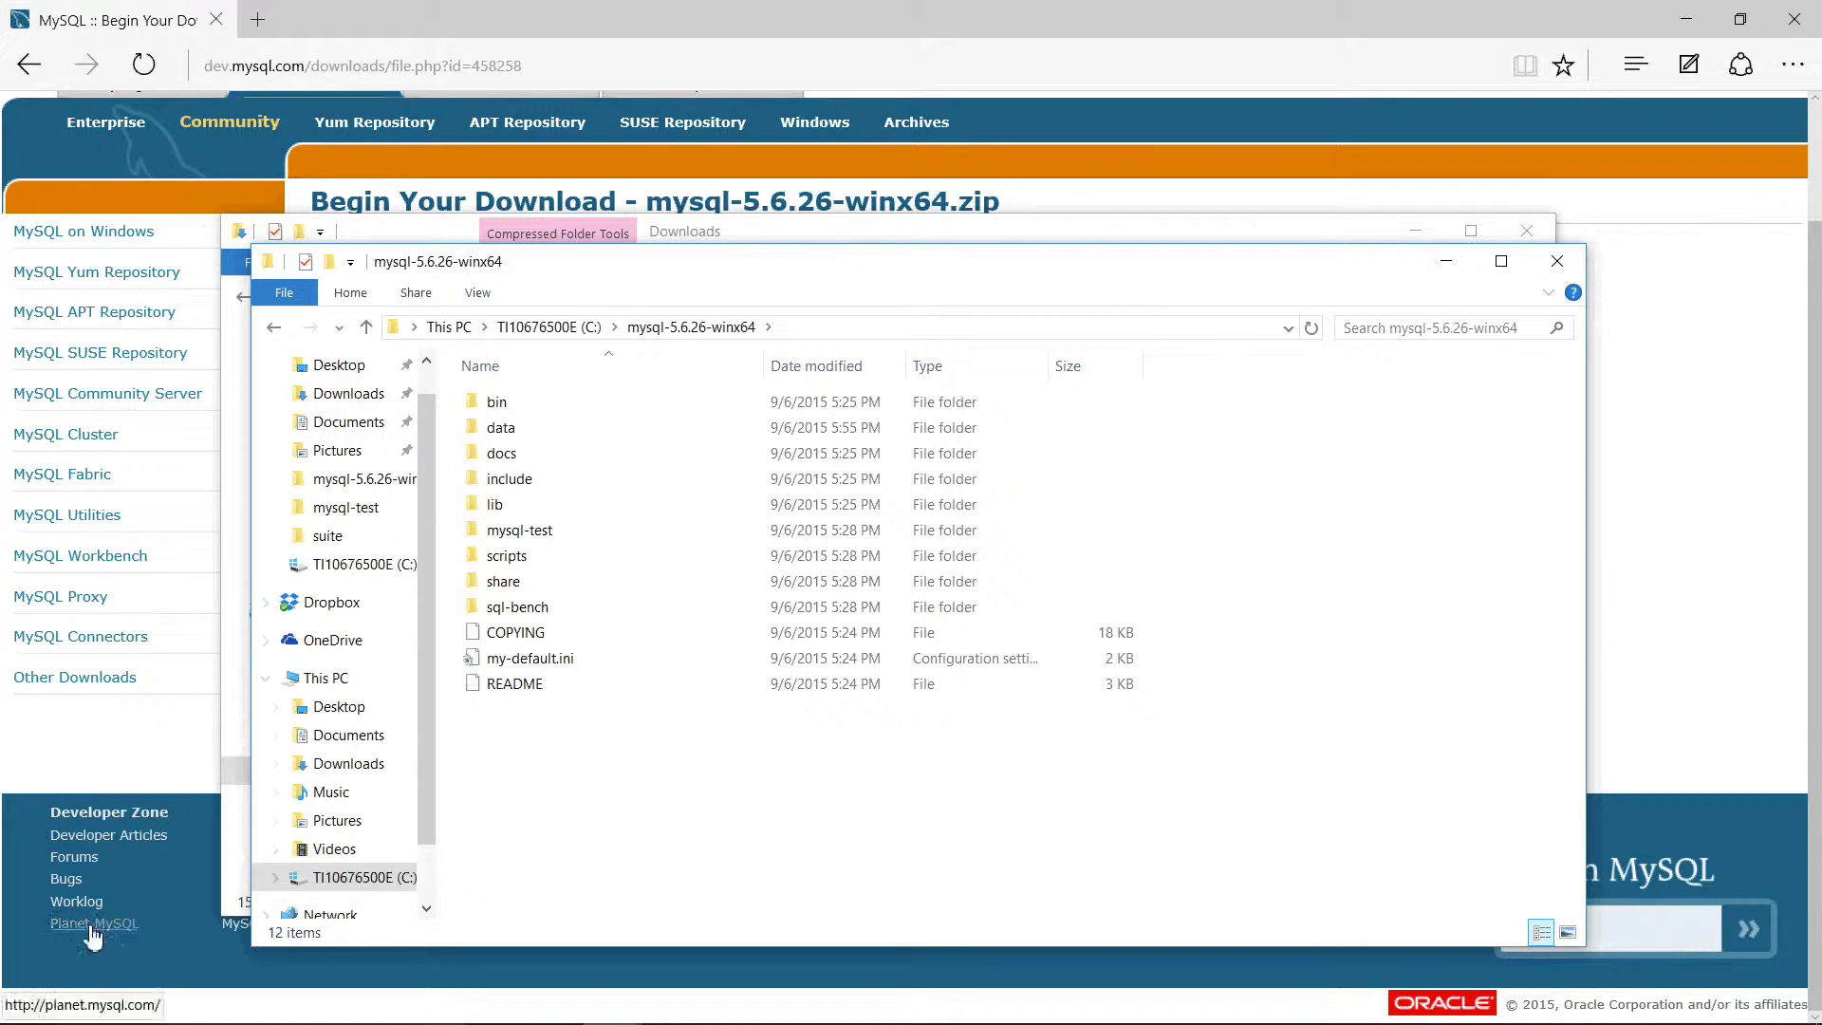
mouse_move(76, 1020)
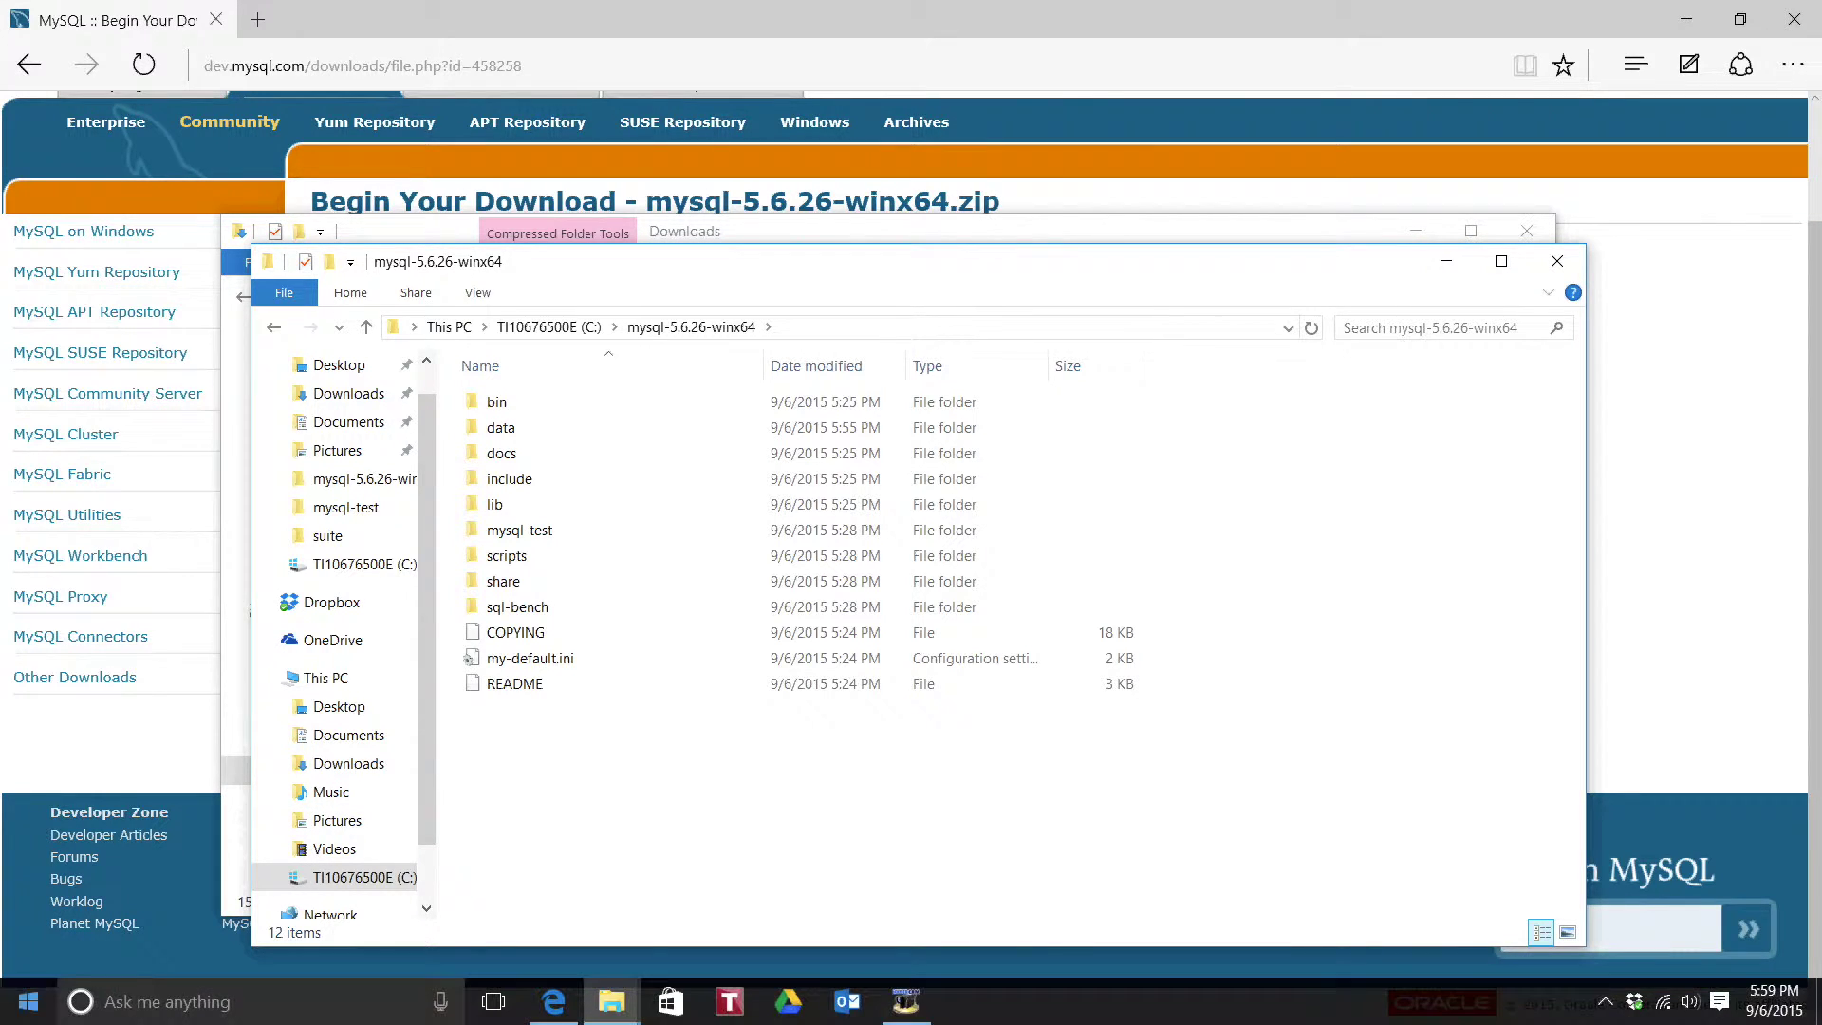
right_click(36, 1008)
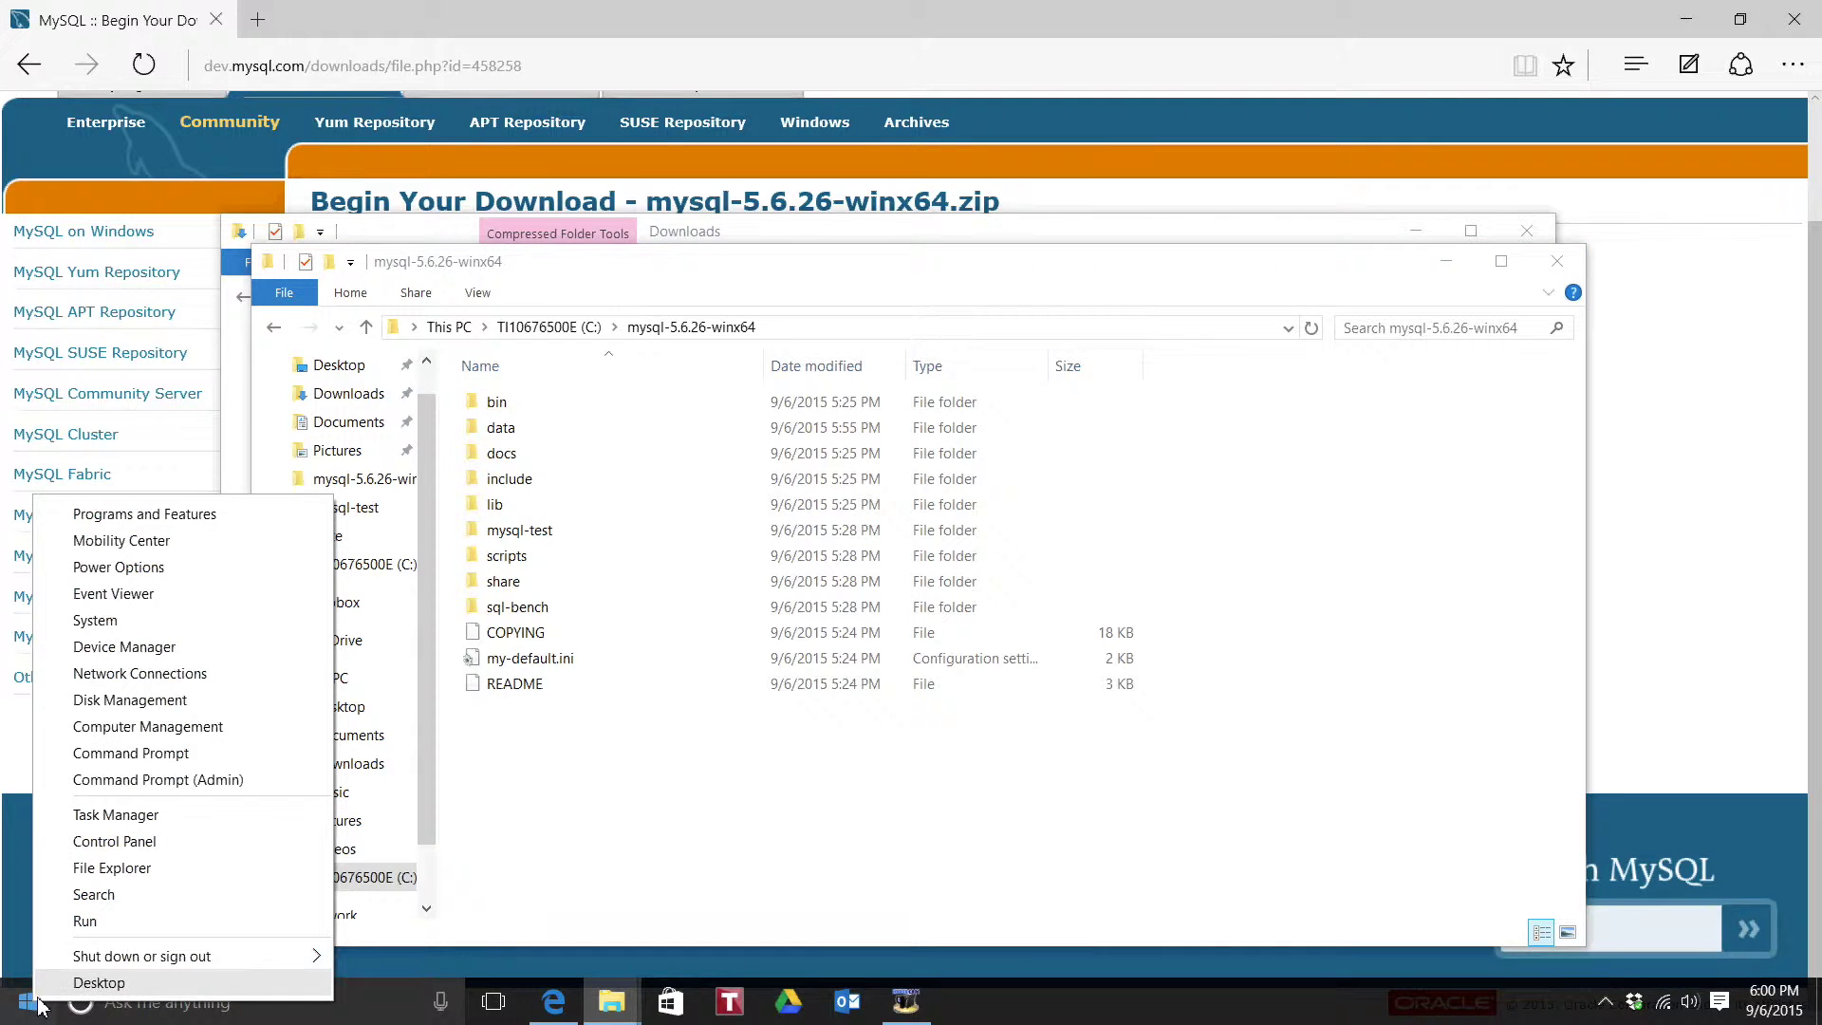
left_click(165, 631)
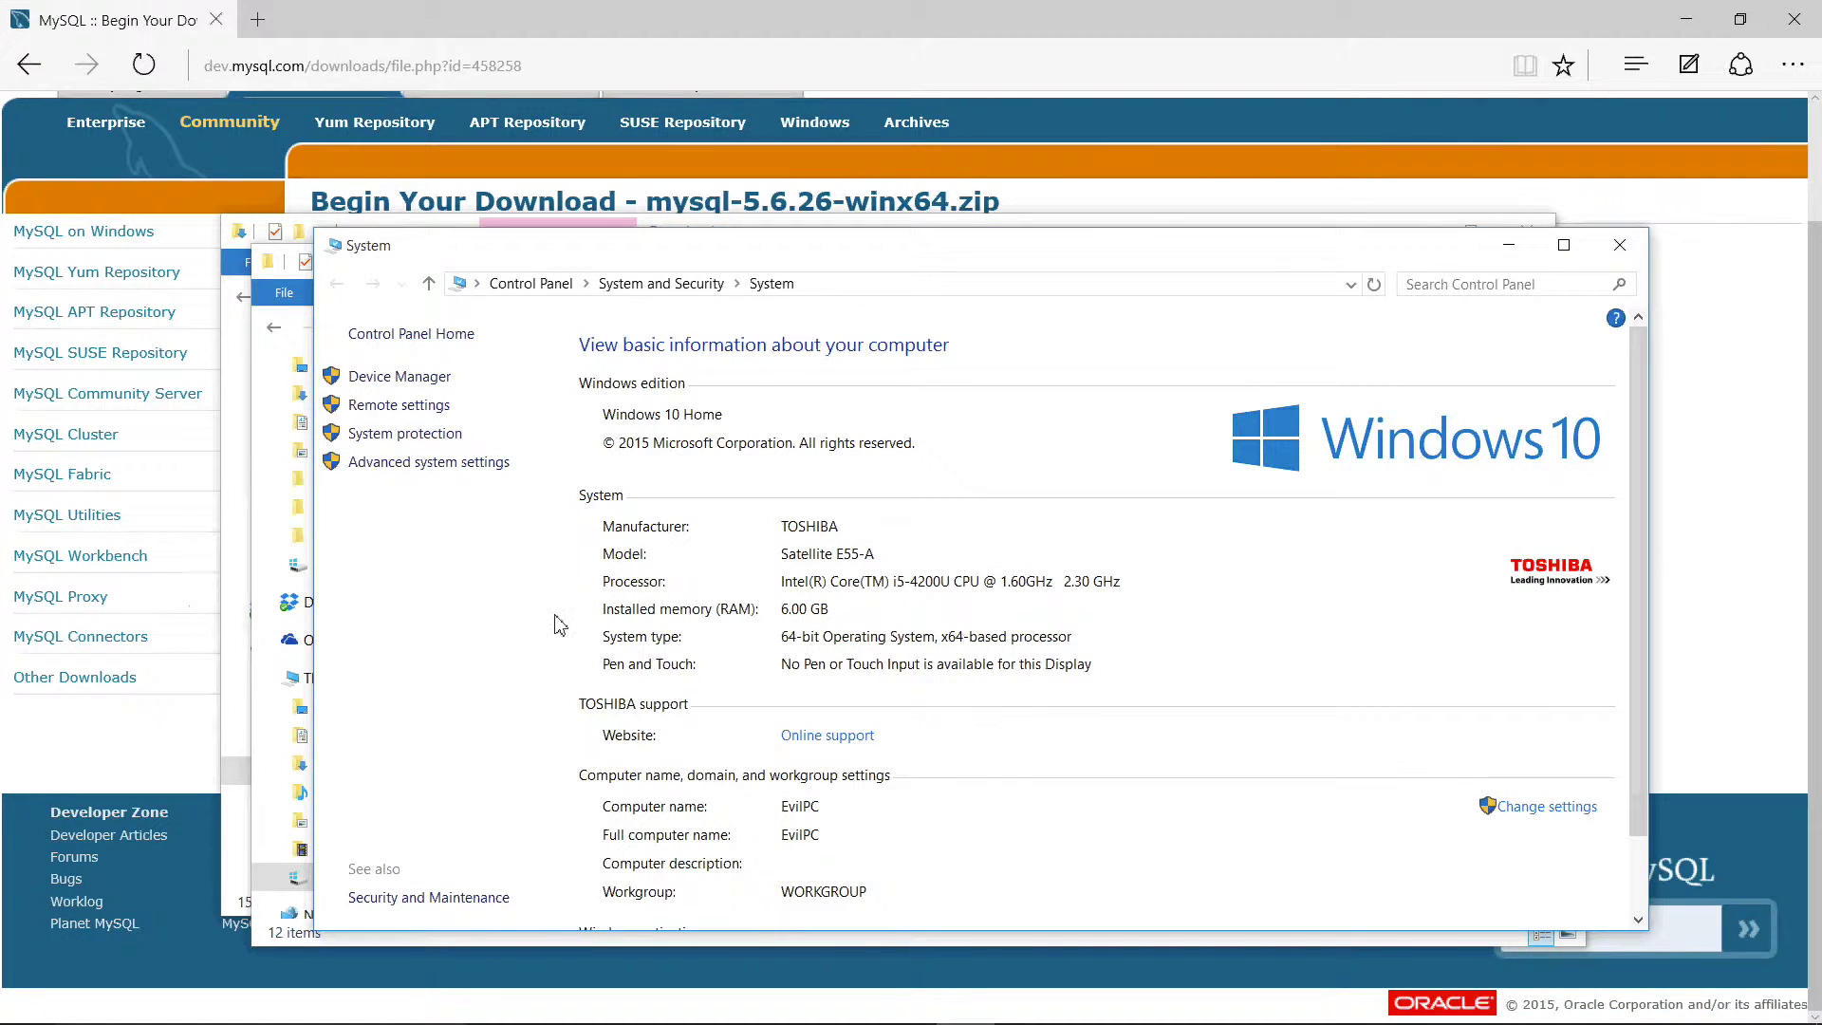
scroll(1092, 637, "down", 1)
scroll(1092, 638, "down", 2)
scroll(1091, 637, "up", 2)
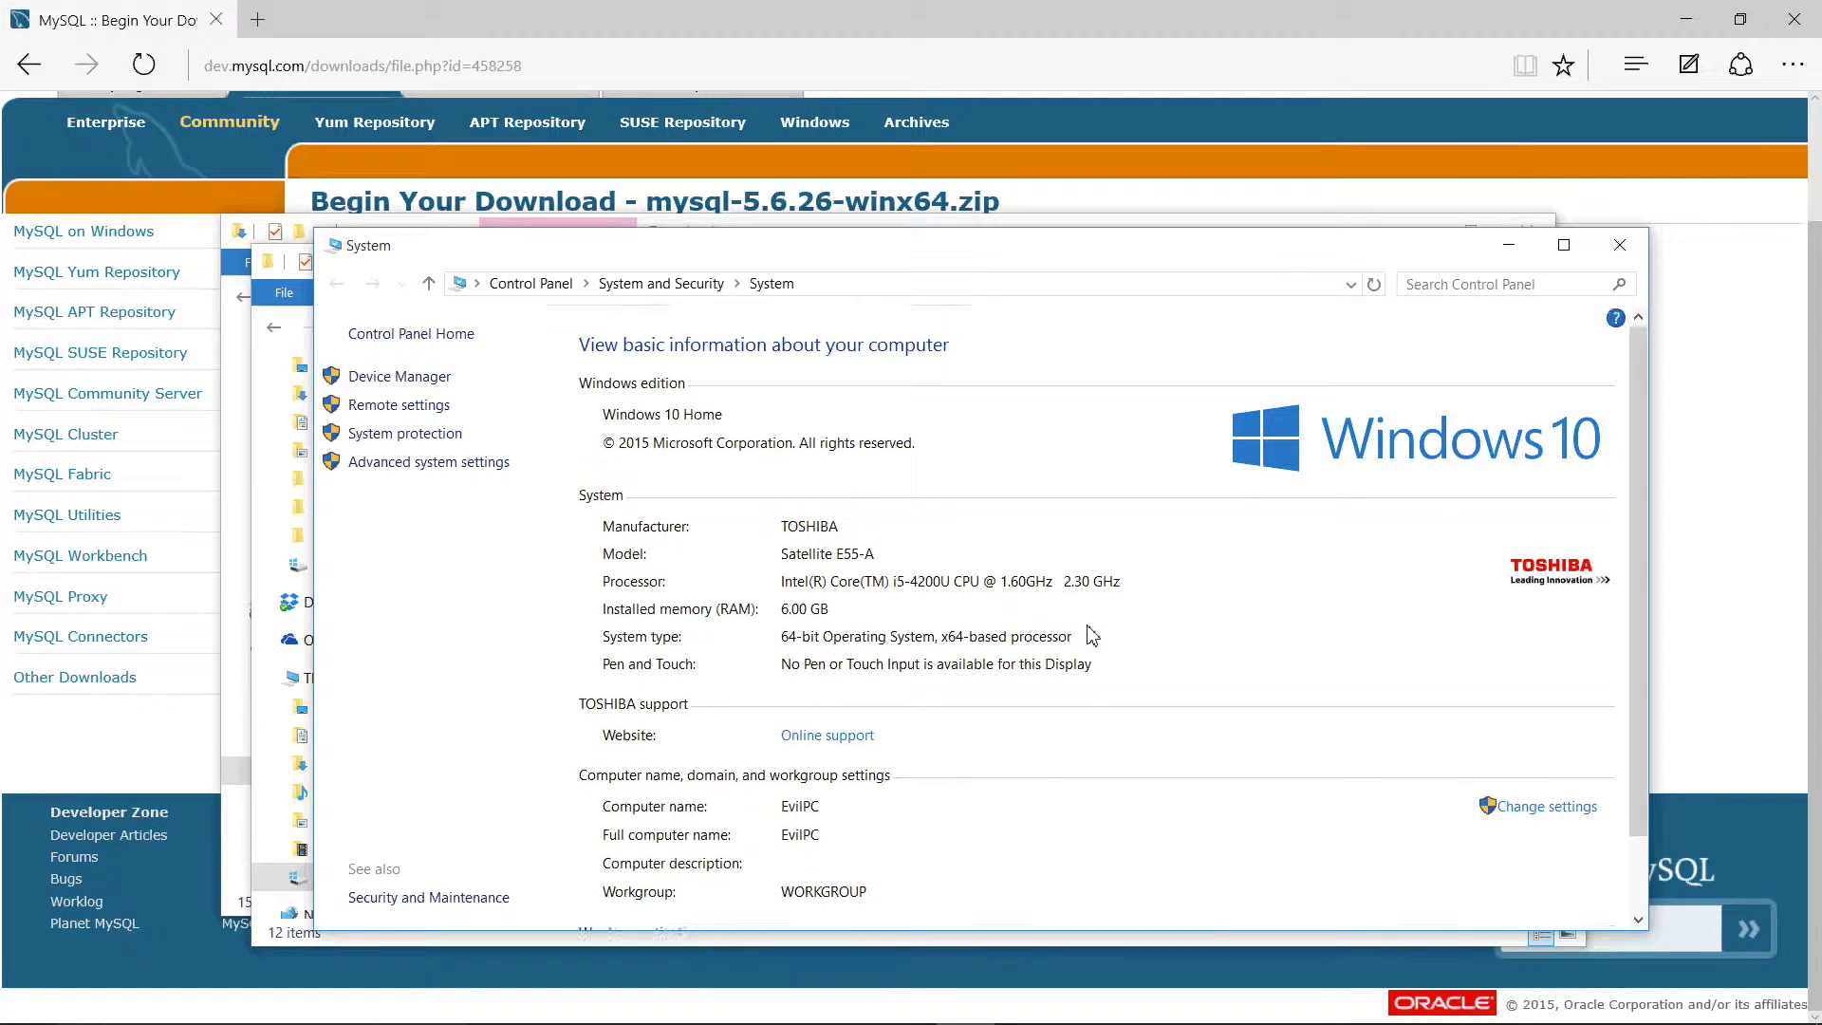
scroll(1091, 636, "up", 1)
Step: Open the system Path variable for editing under Environment Variables
left_click(487, 464)
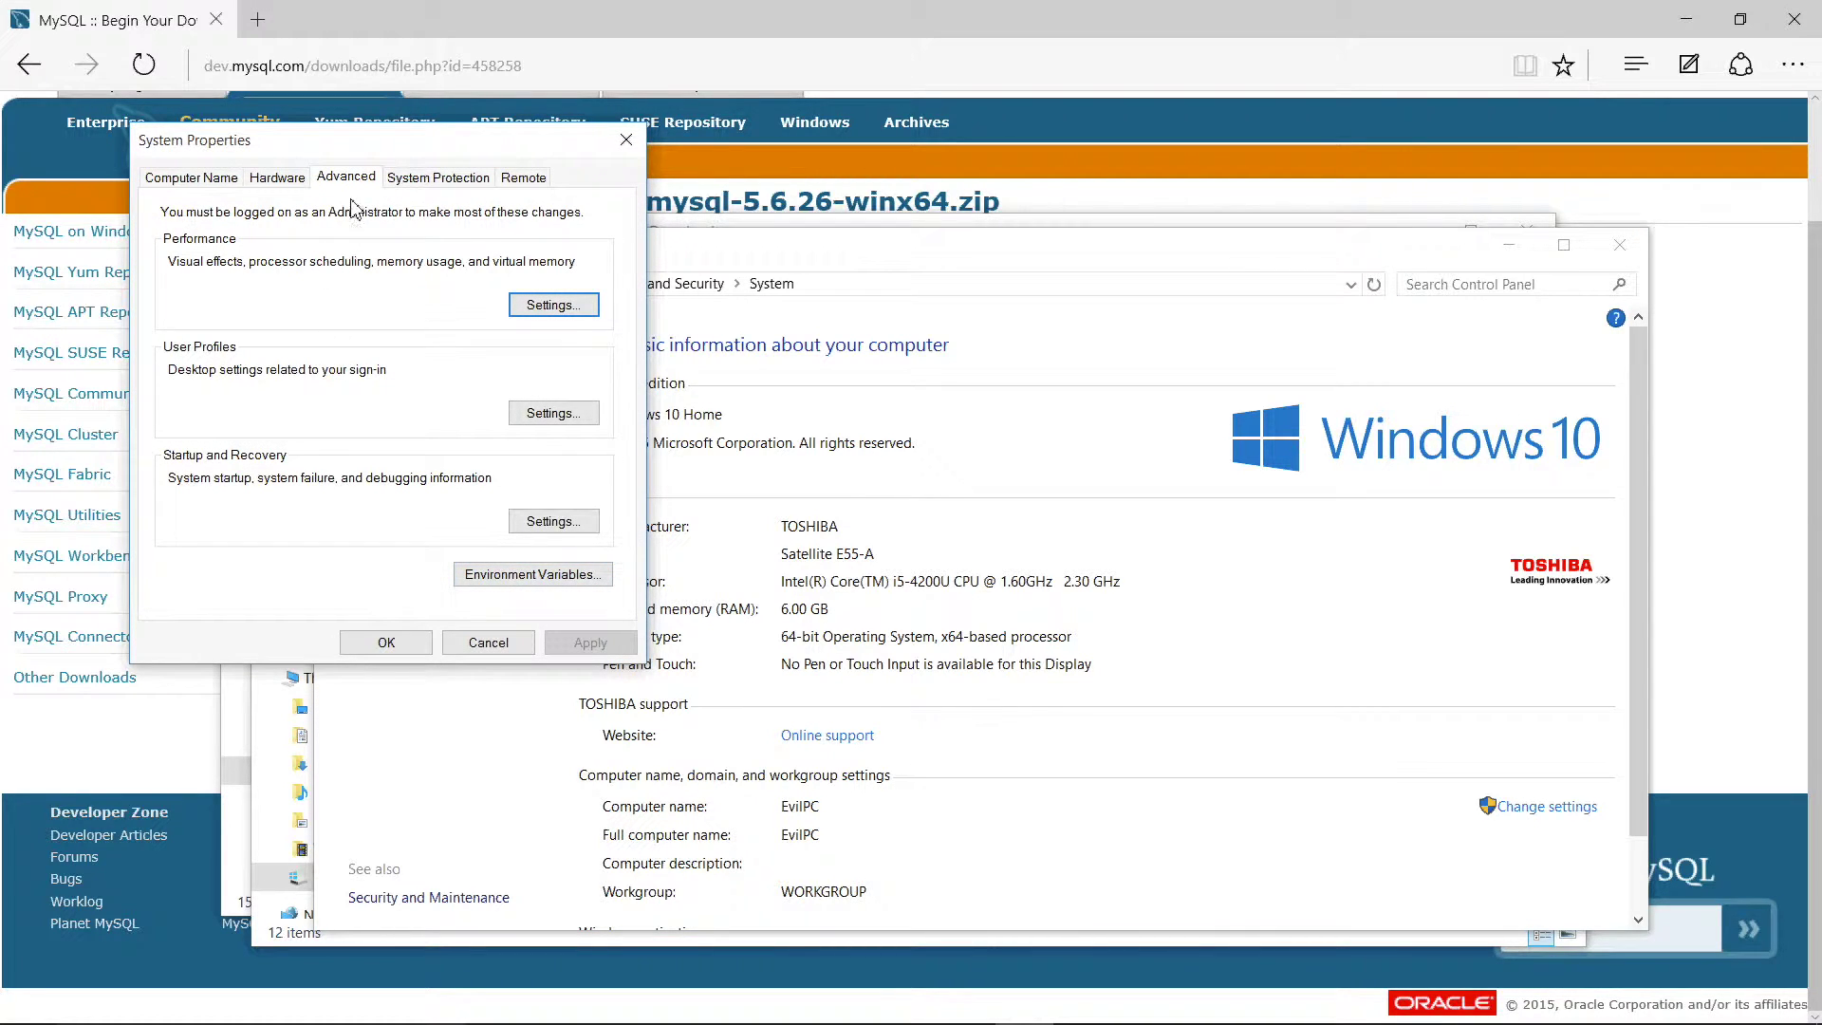
left_click(474, 577)
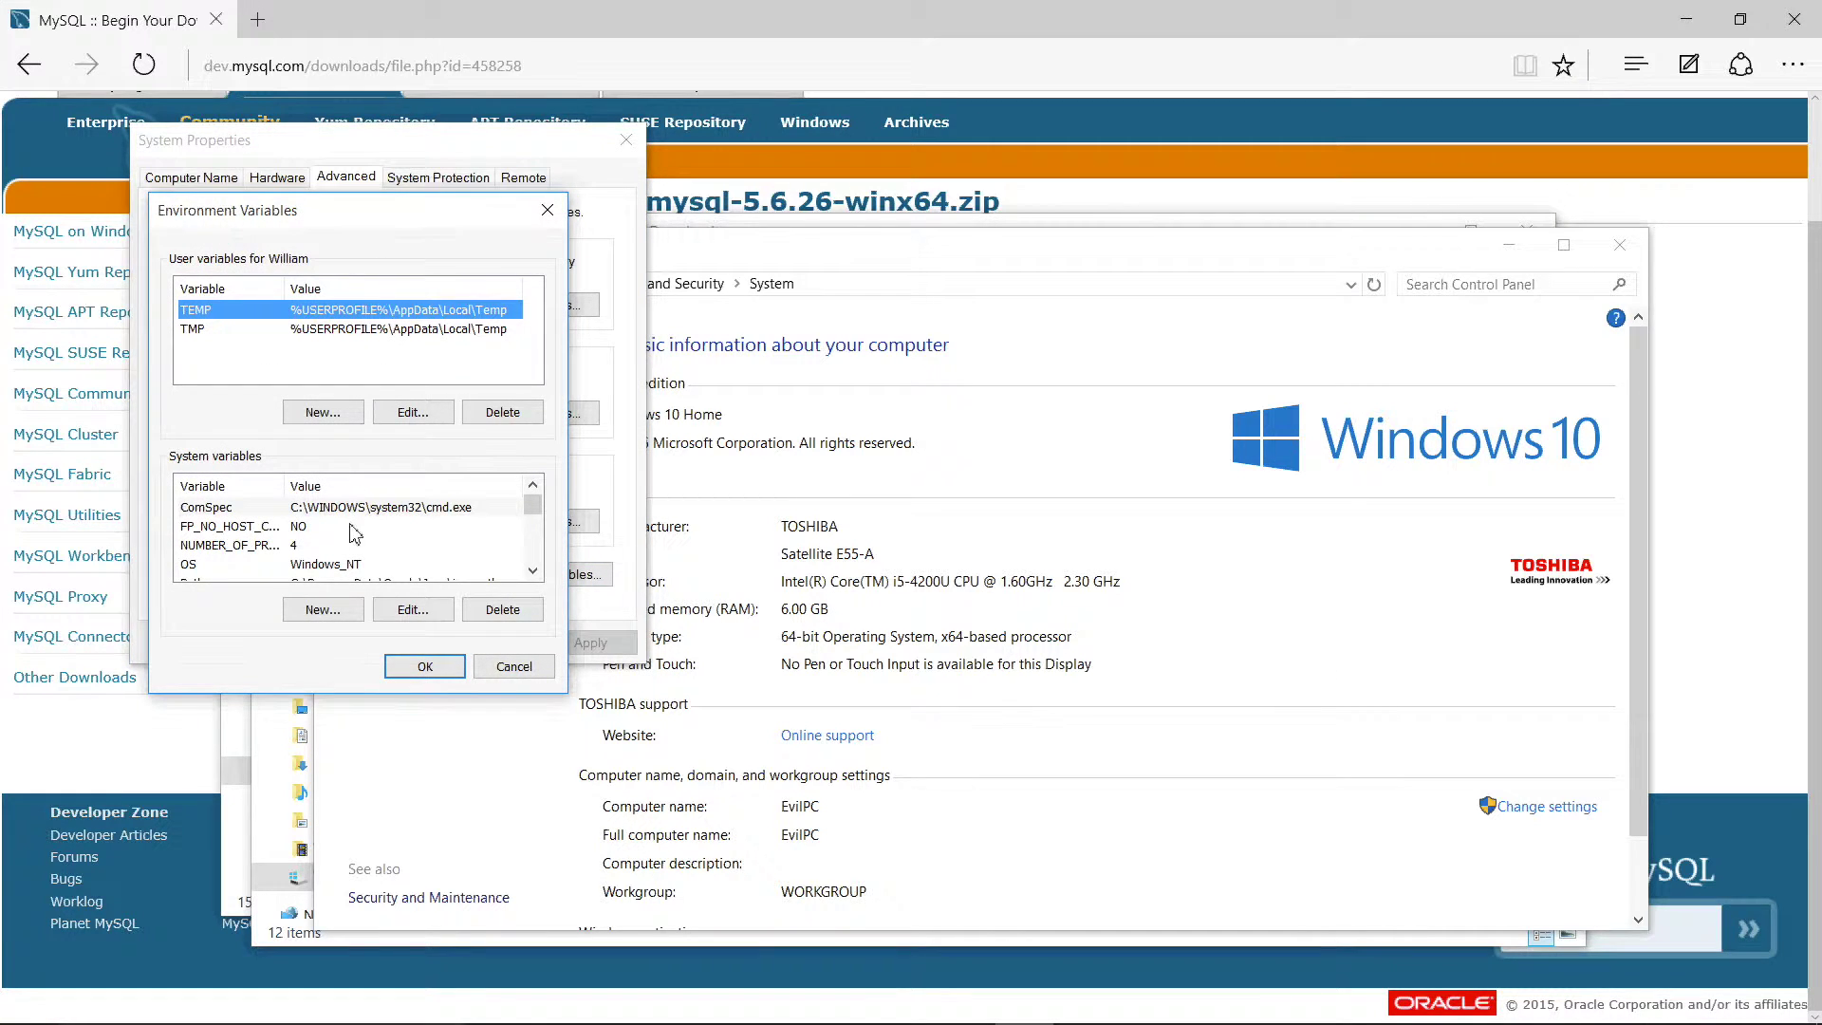
left_click(534, 572)
left_click(534, 572)
left_click(534, 572)
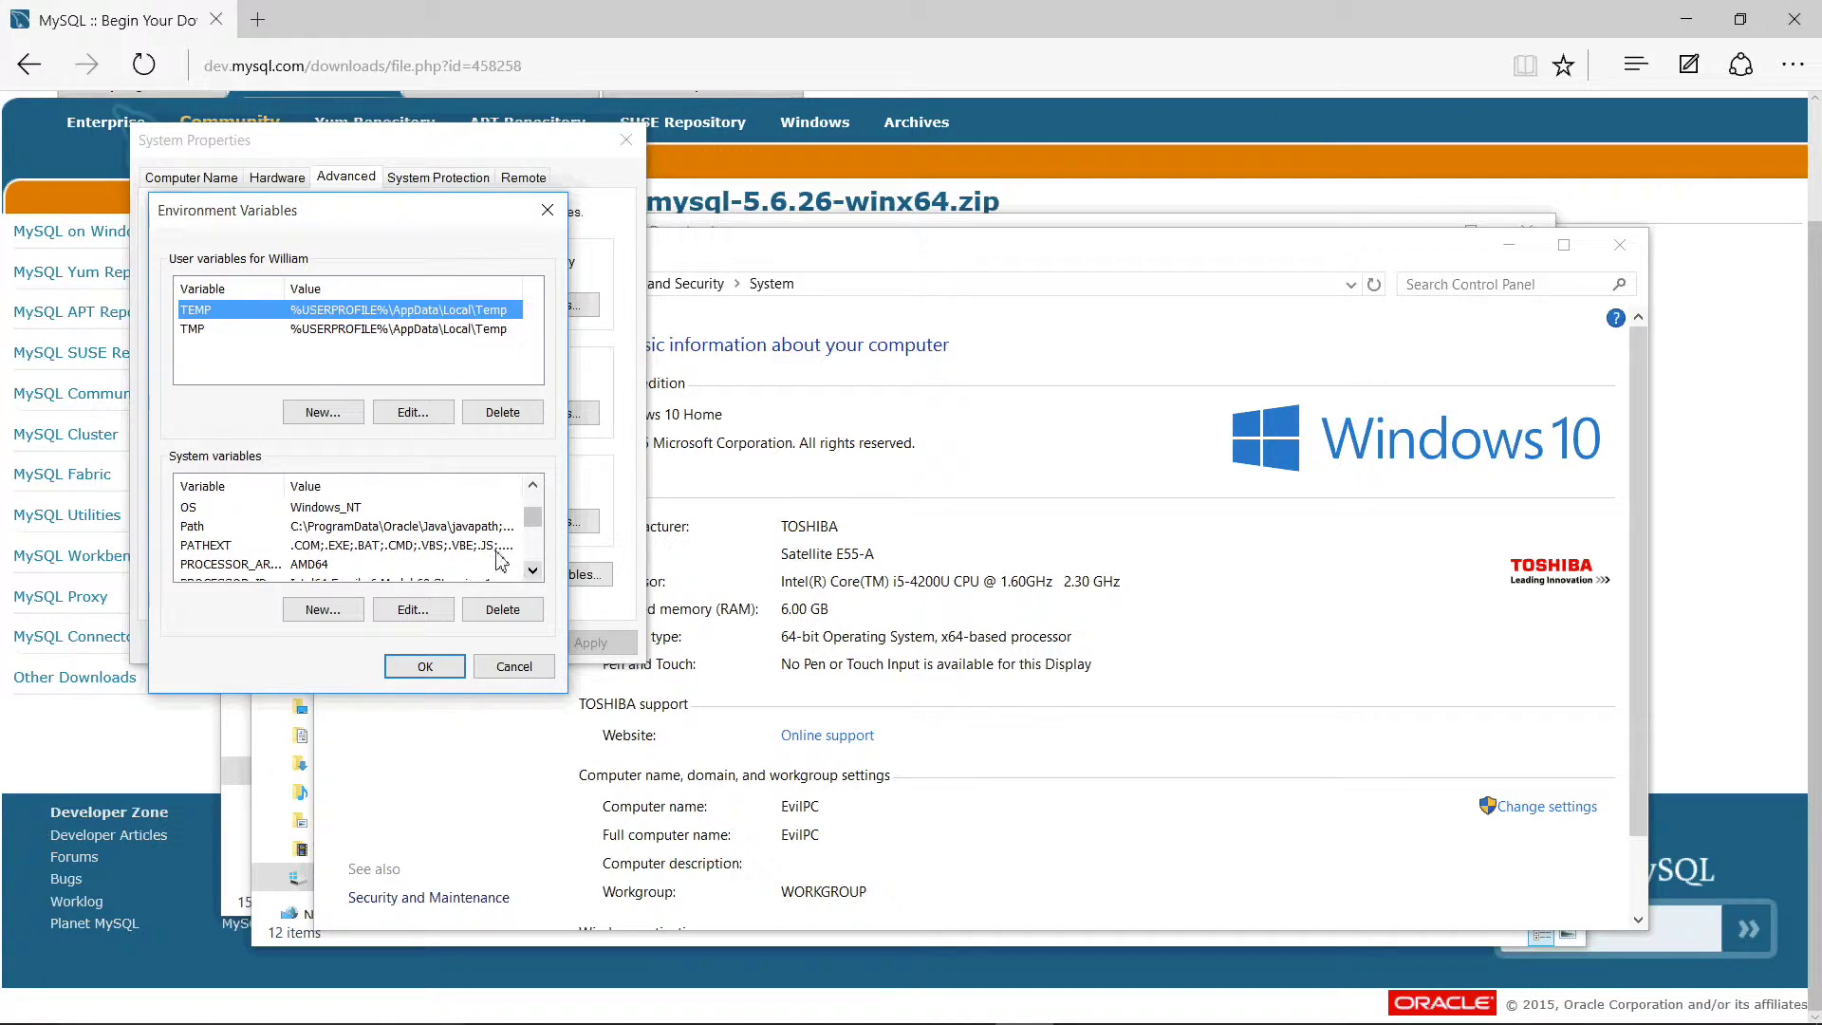
left_click(490, 513)
left_click(485, 527)
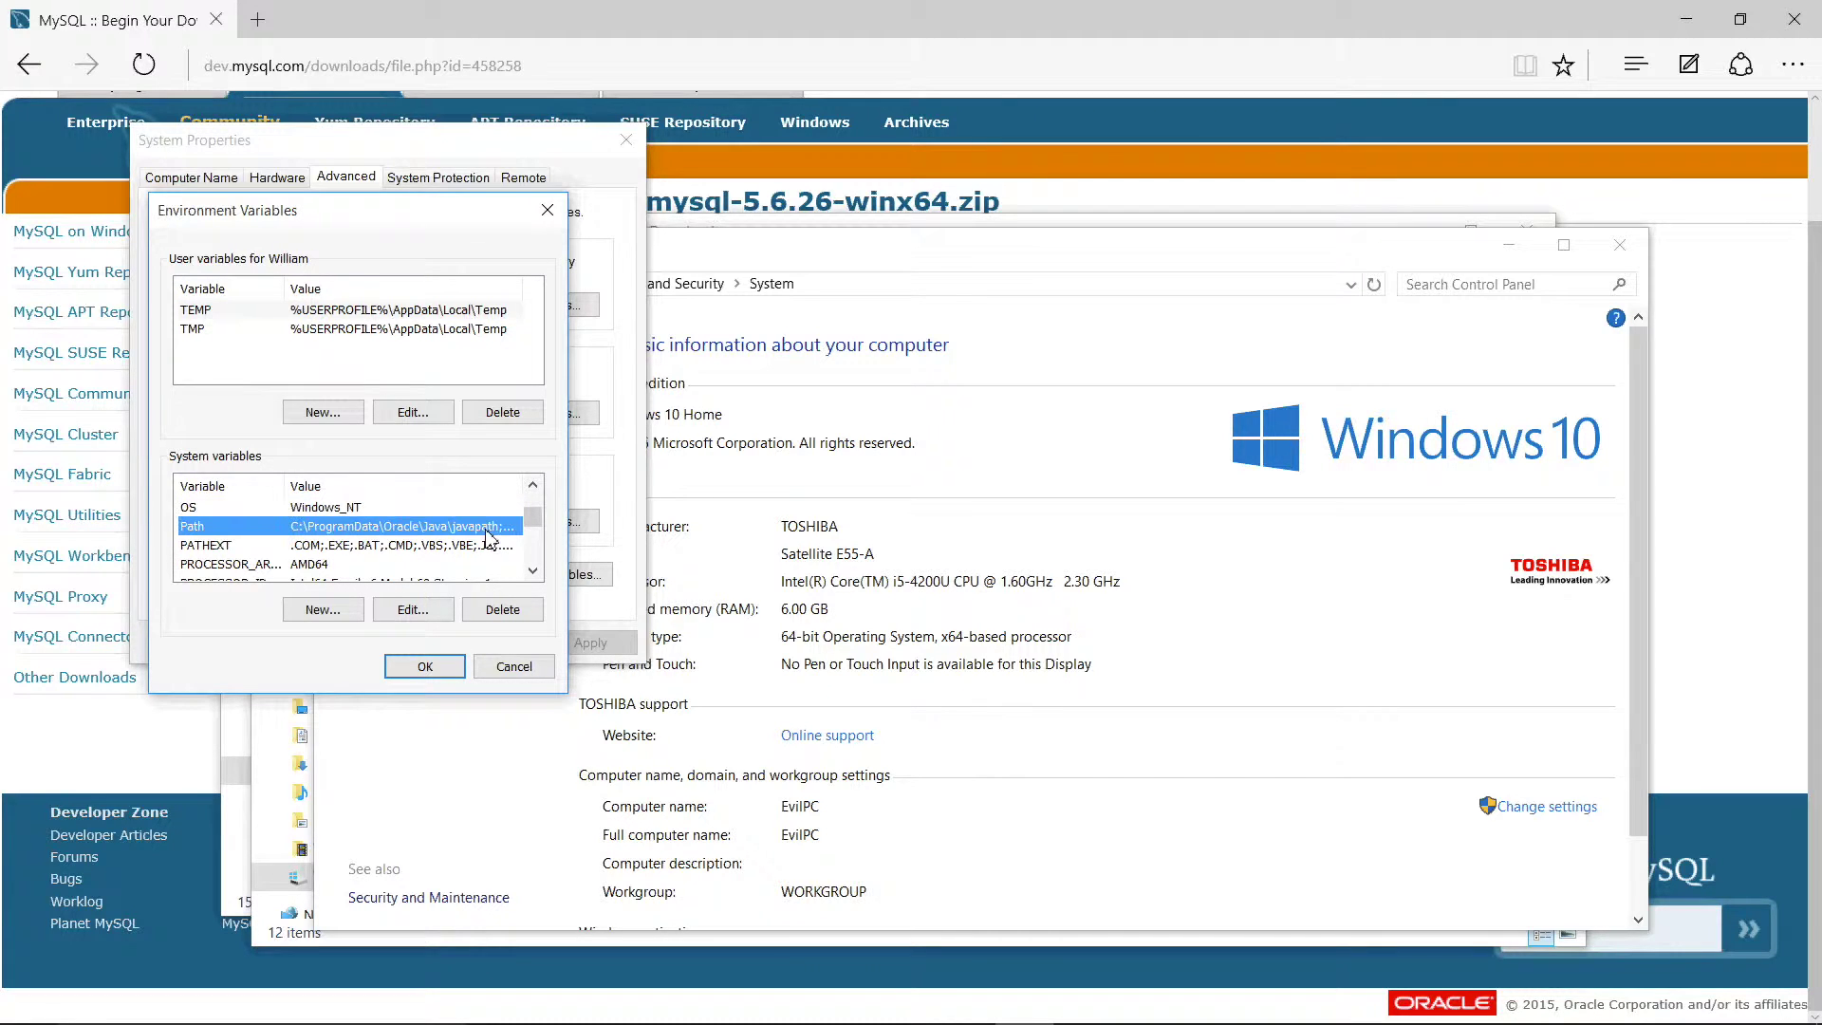
left_click(412, 612)
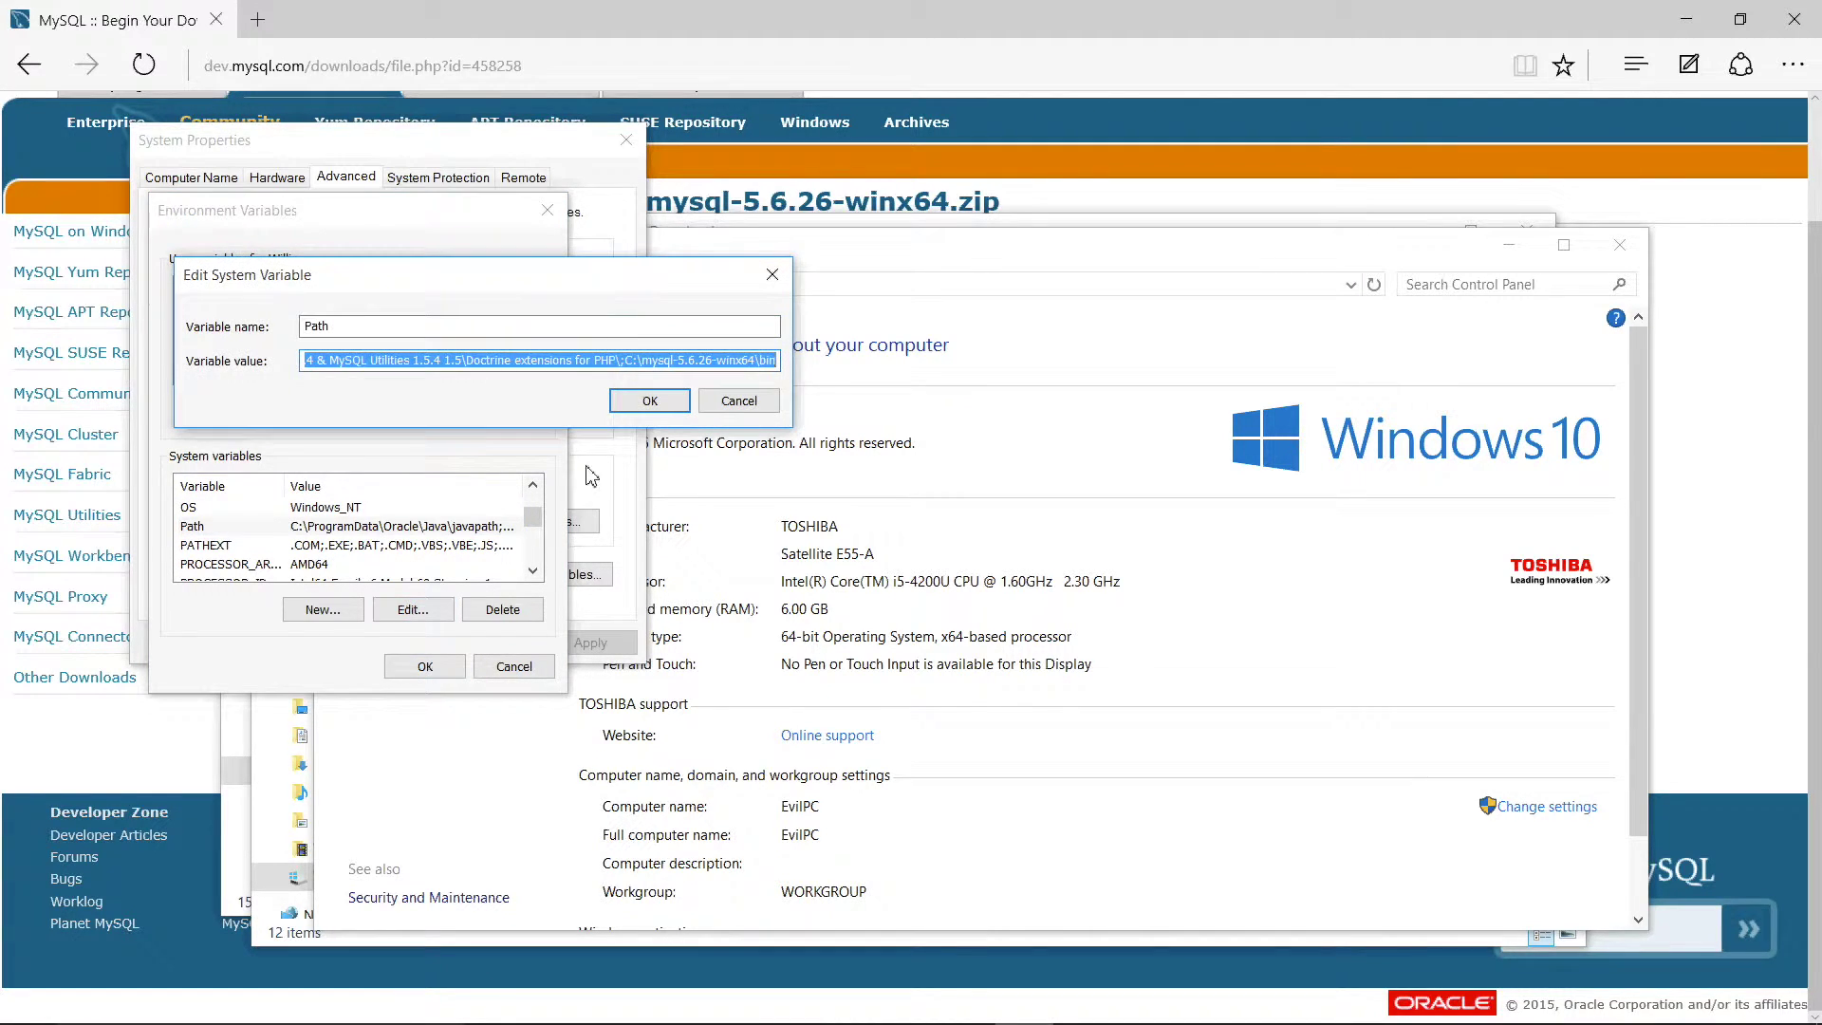
Step: Verify the Path ends with C:\mysql-5.6.26-winx64\bin and confirm all dialogs
left_click(769, 361)
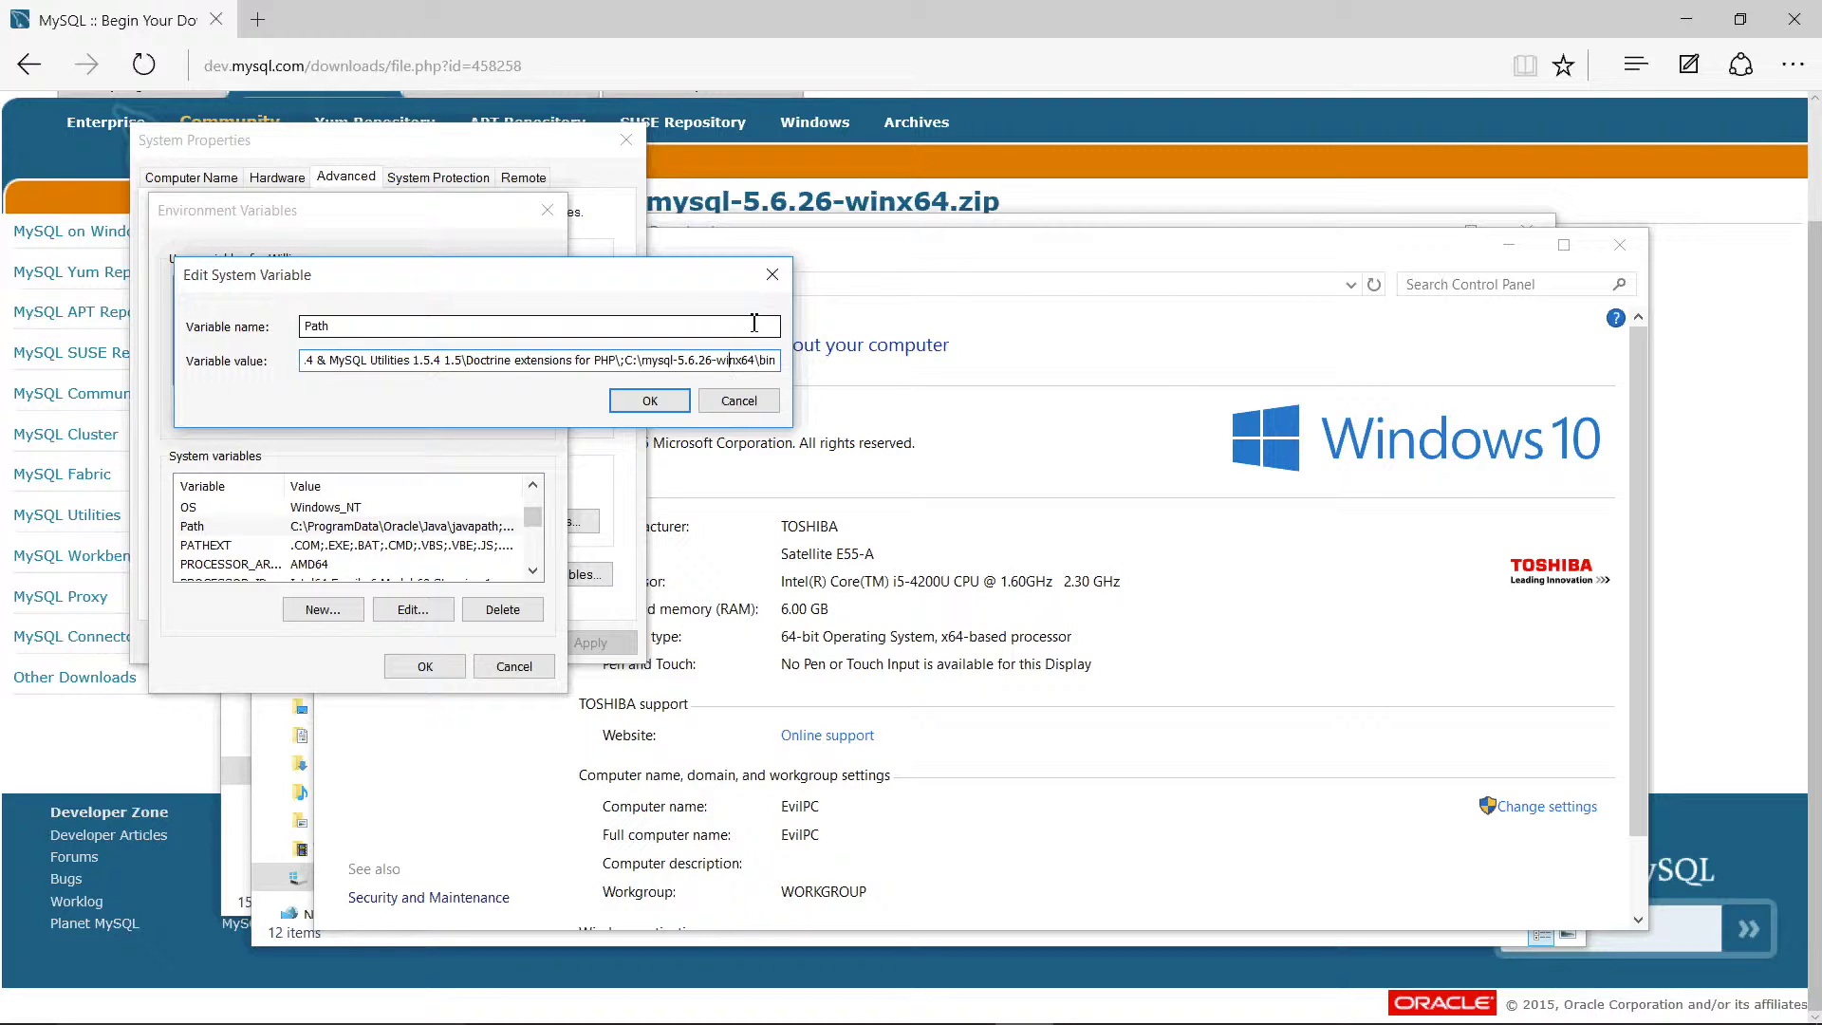
key("Right")
left_click(661, 399)
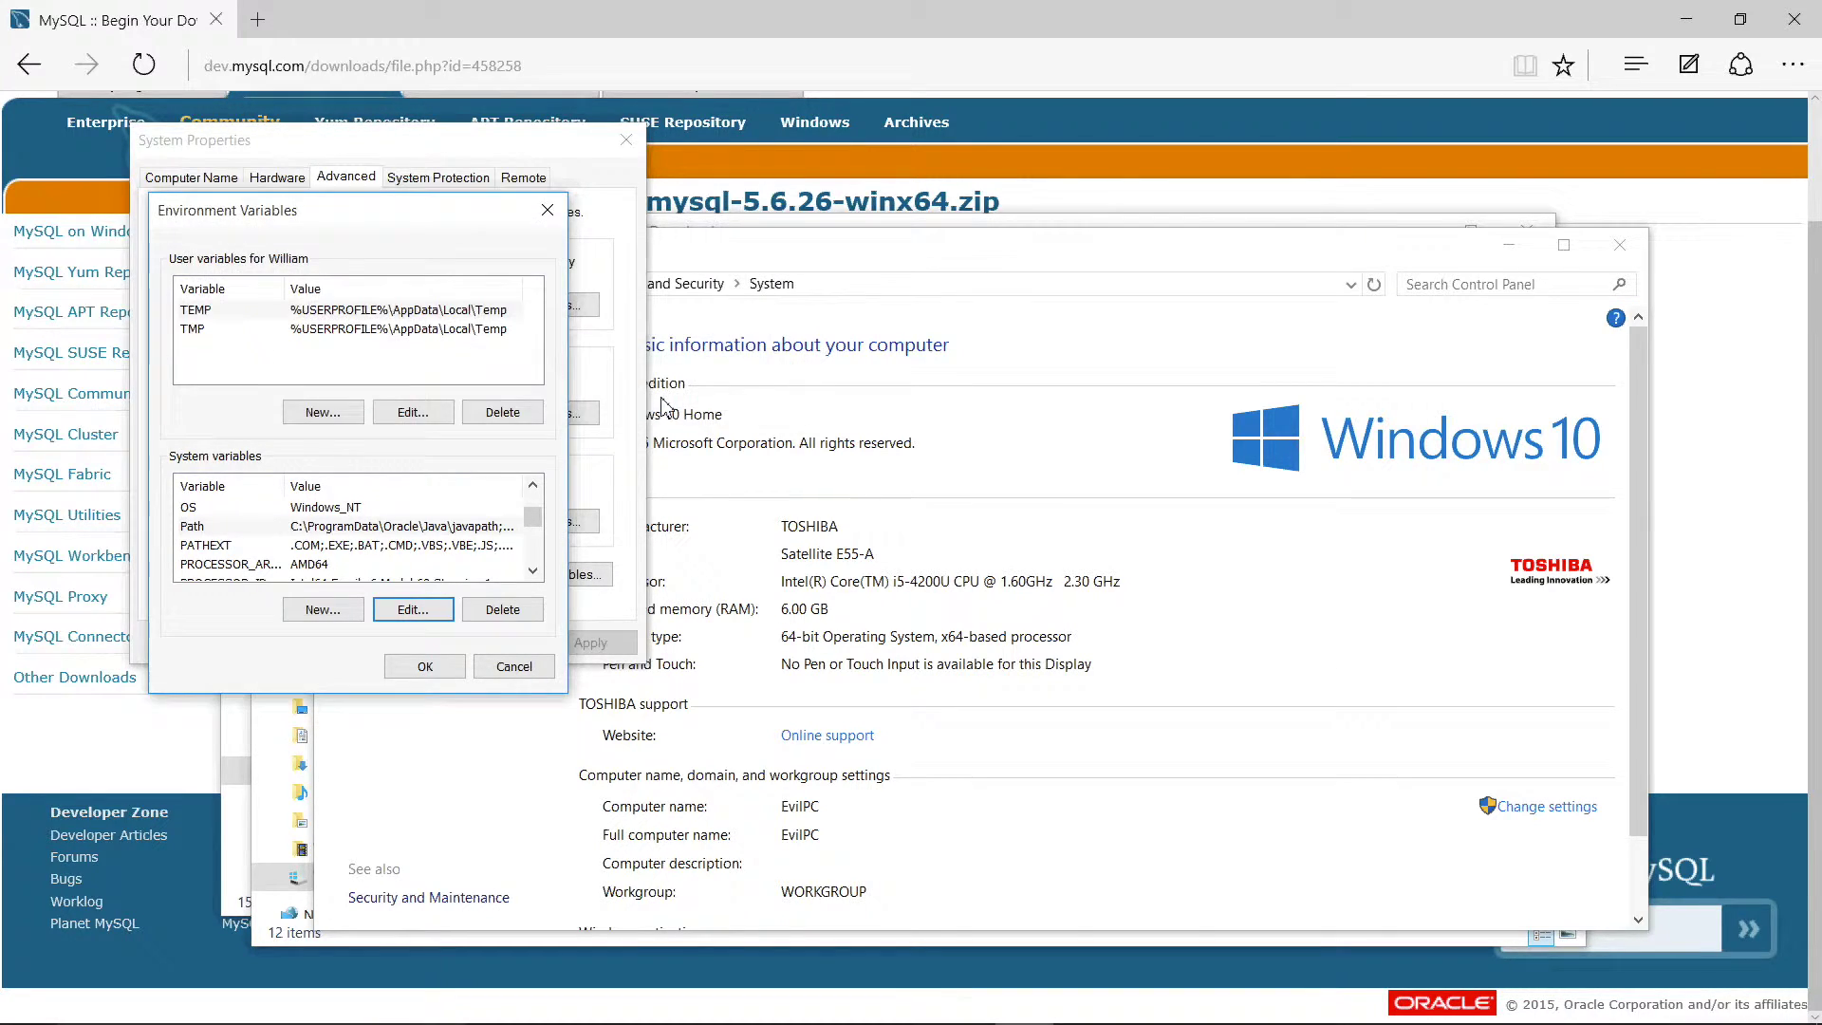
left_click(425, 667)
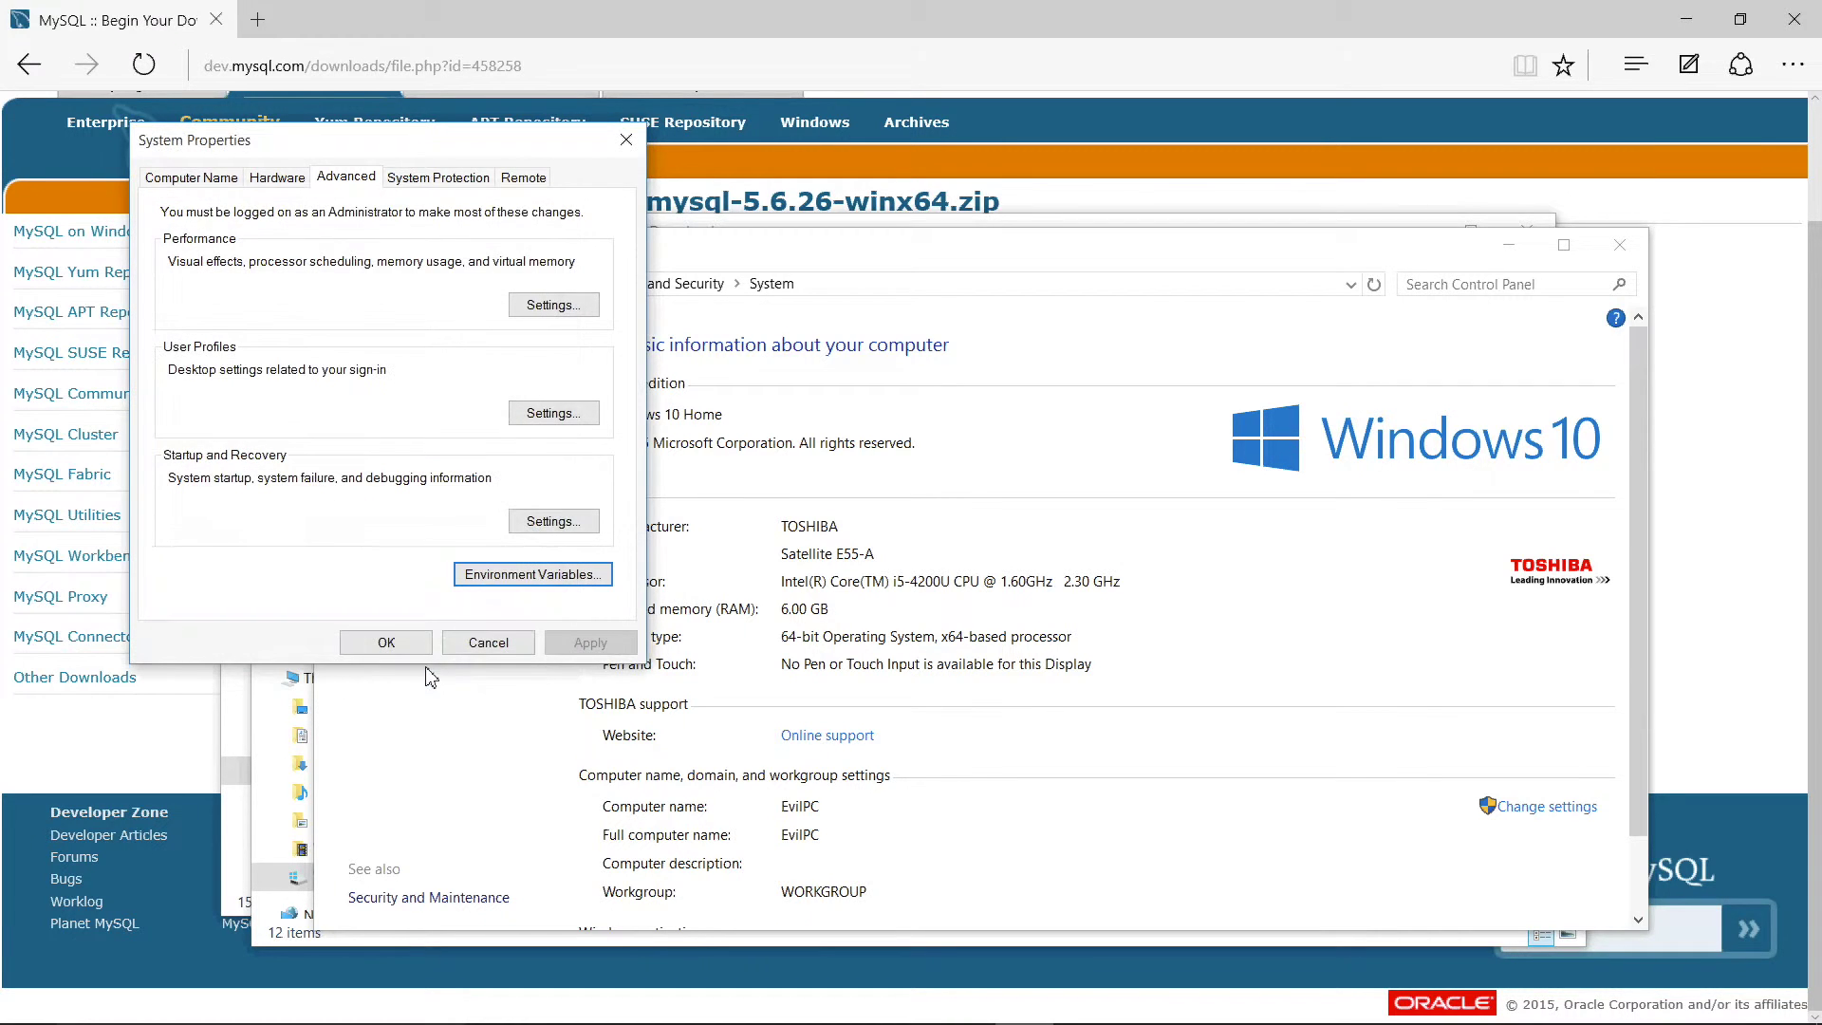
left_click(400, 647)
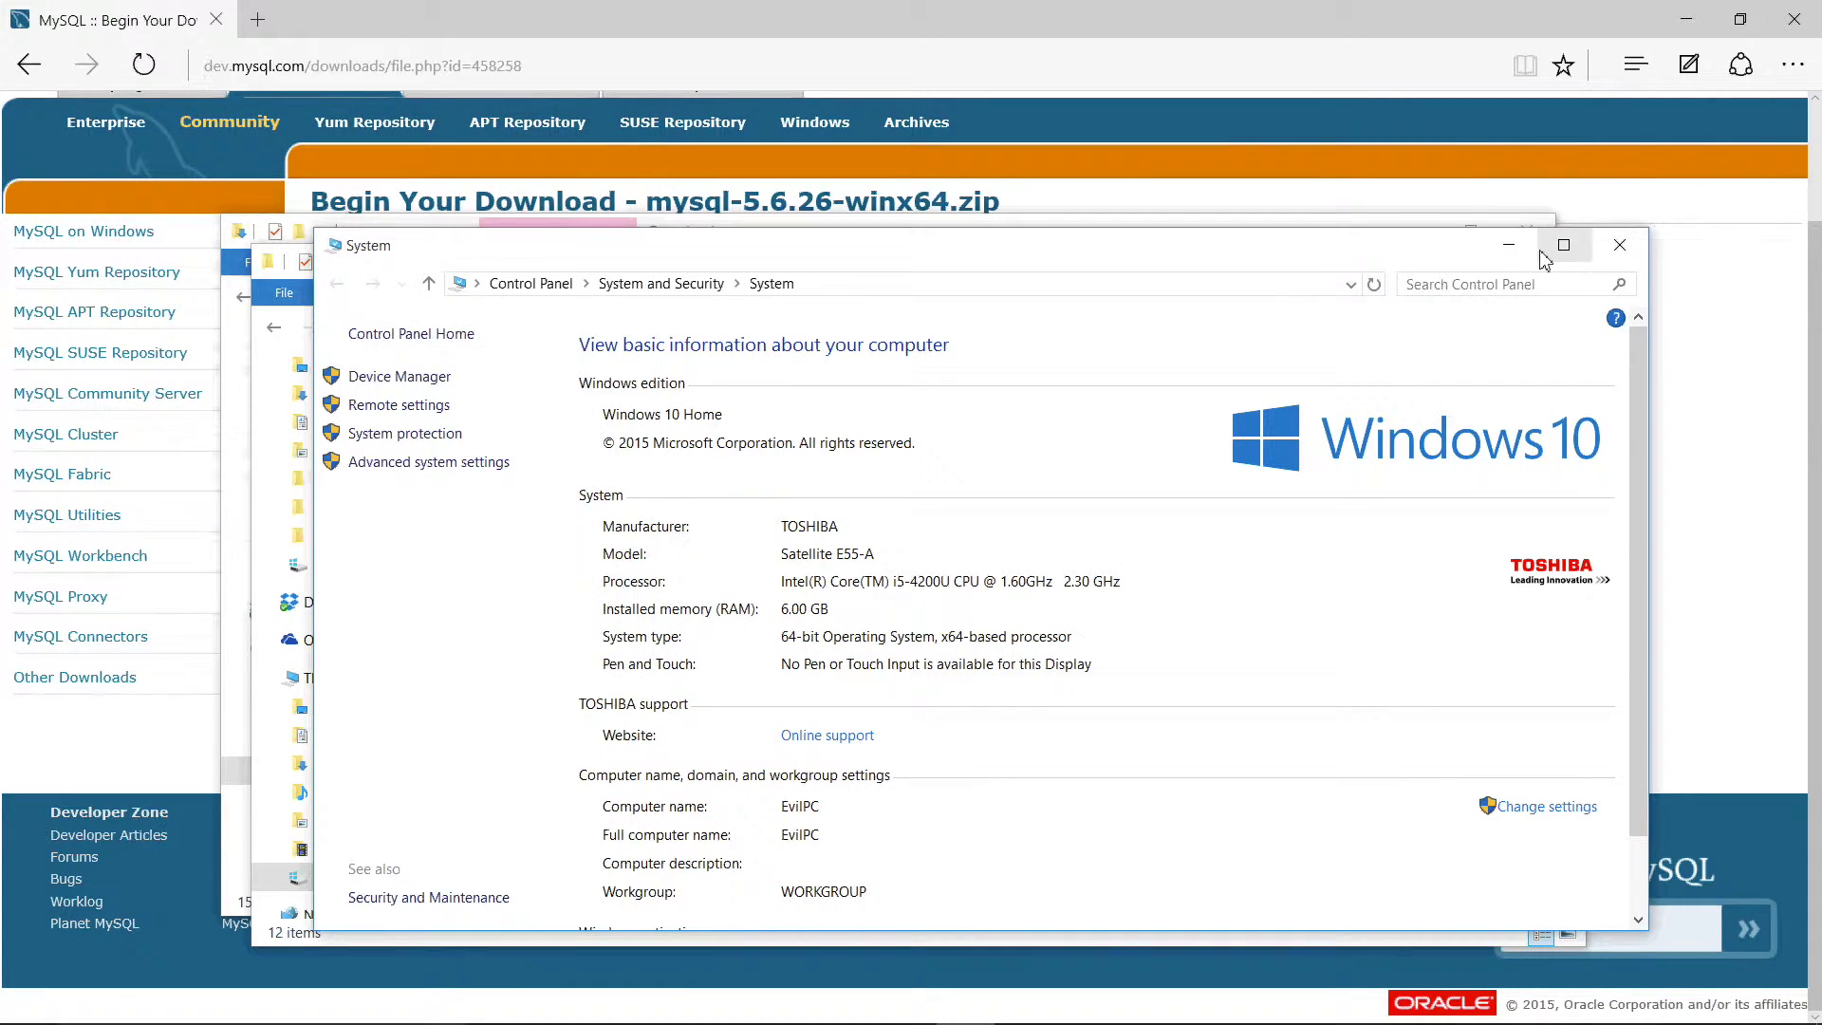
Step: Close the System, mysql folder, Downloads and browser windows
left_click(1624, 248)
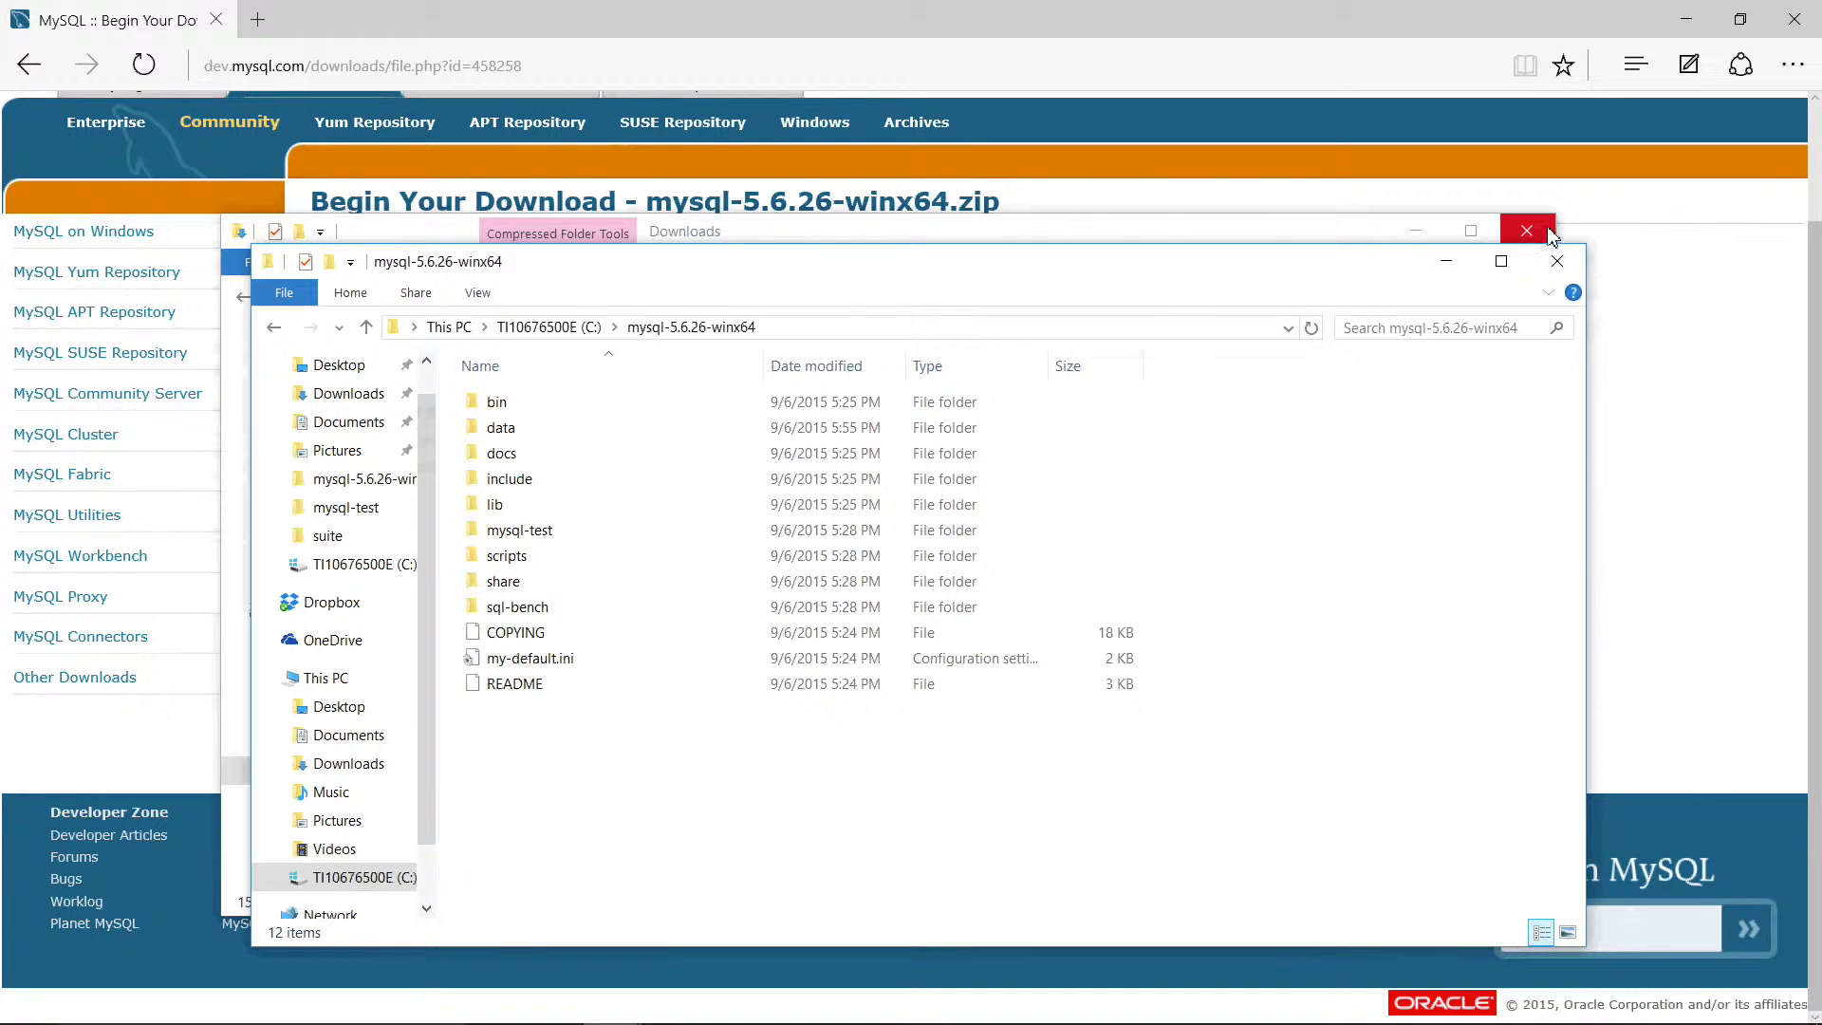
left_click(1557, 249)
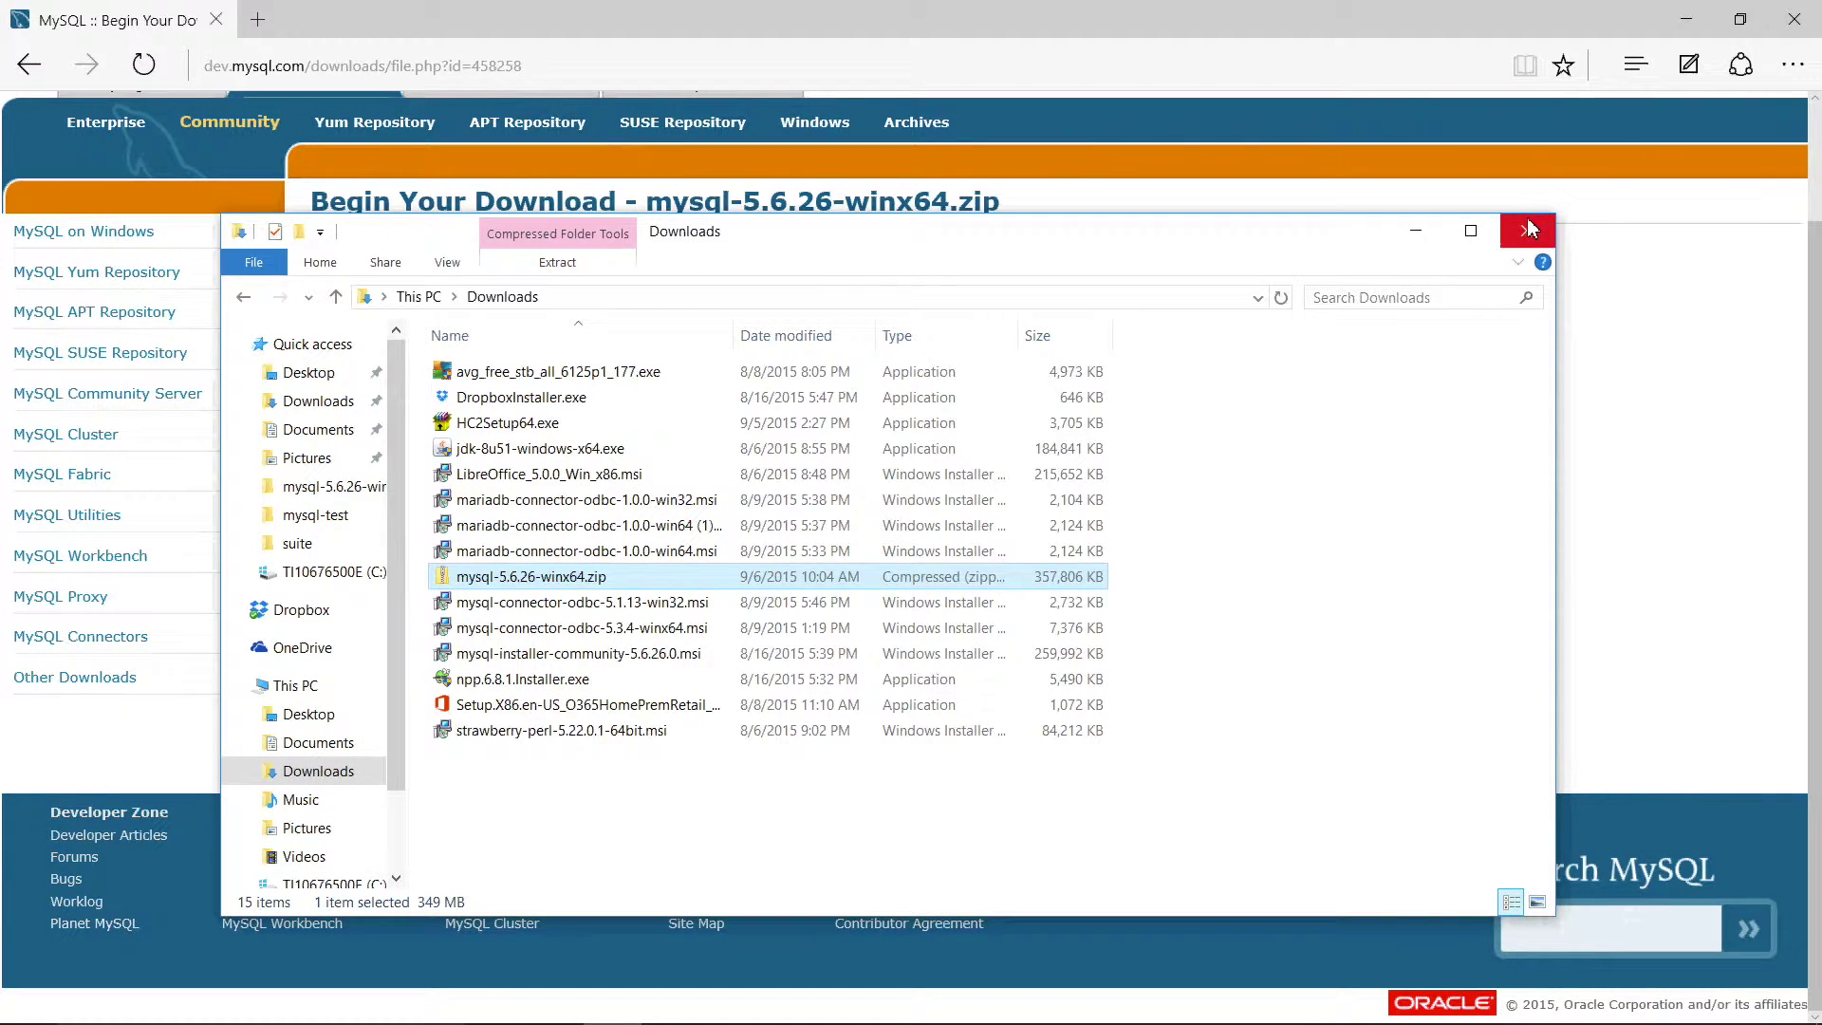
left_click(1526, 230)
left_click(1794, 19)
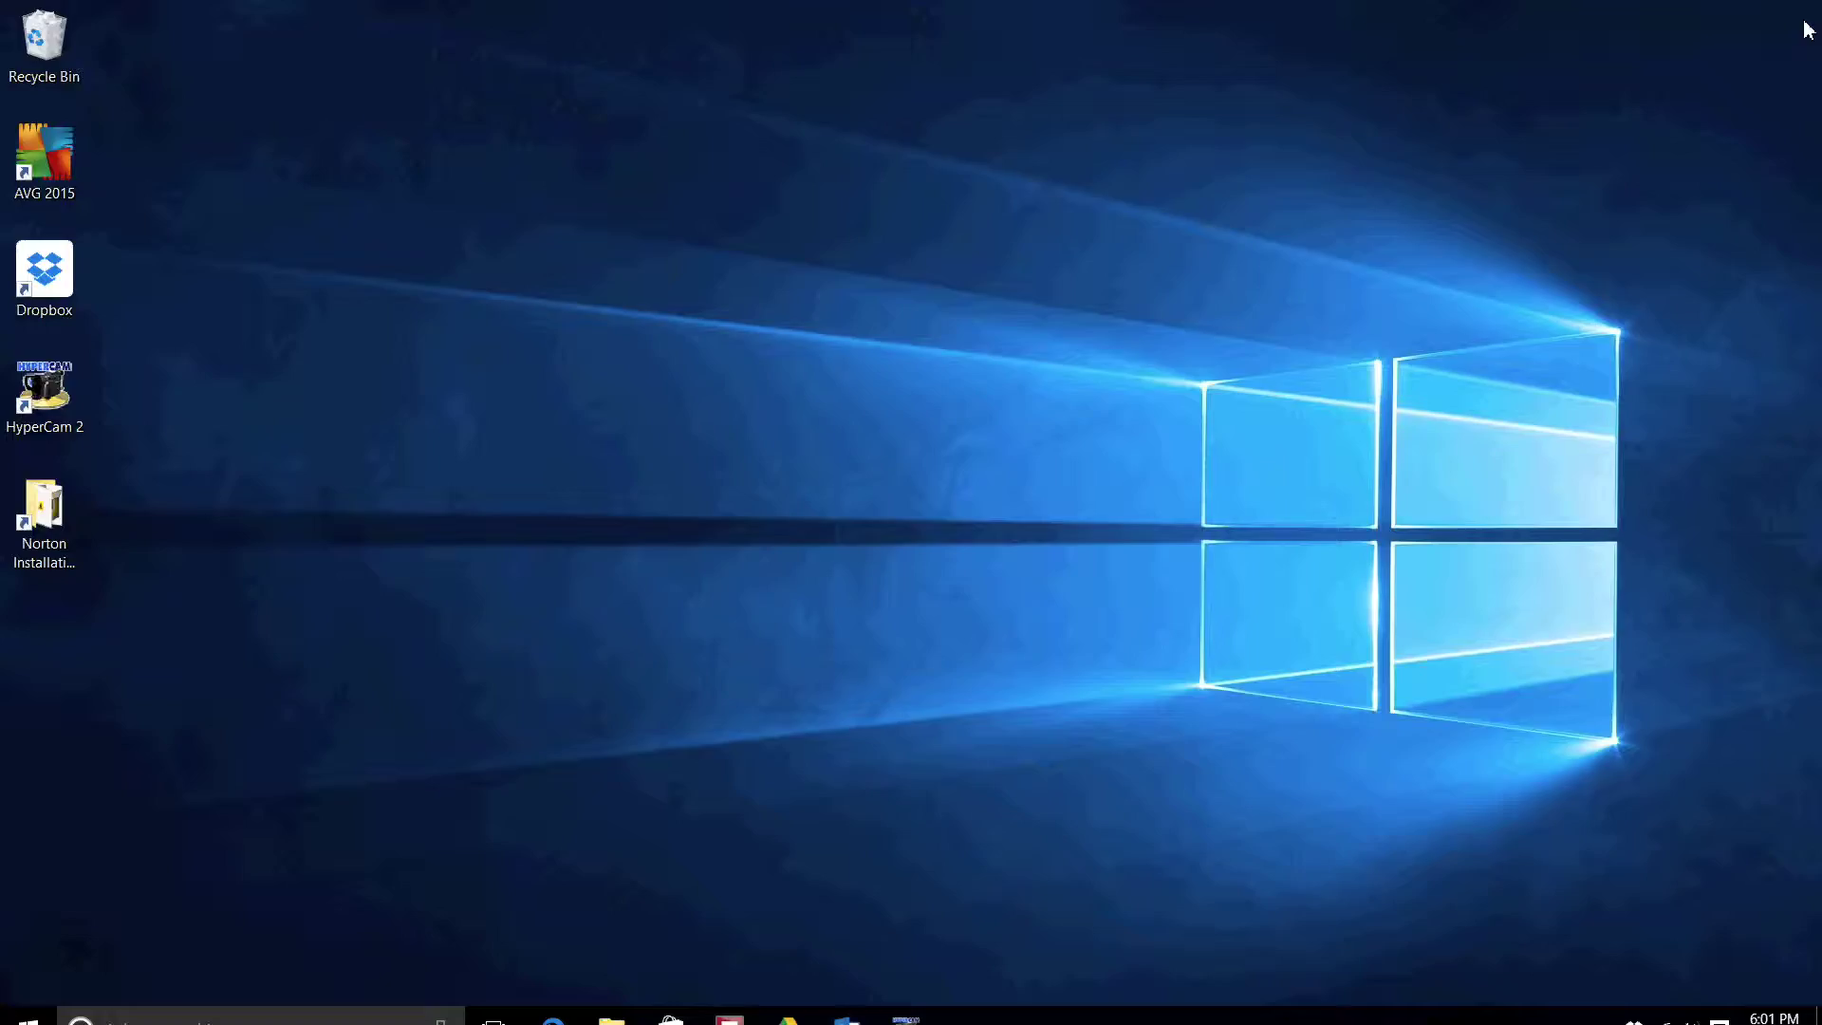
Step: Open Command Prompt through search and start the MySQL server with mysqld
left_click(230, 1002)
type("command")
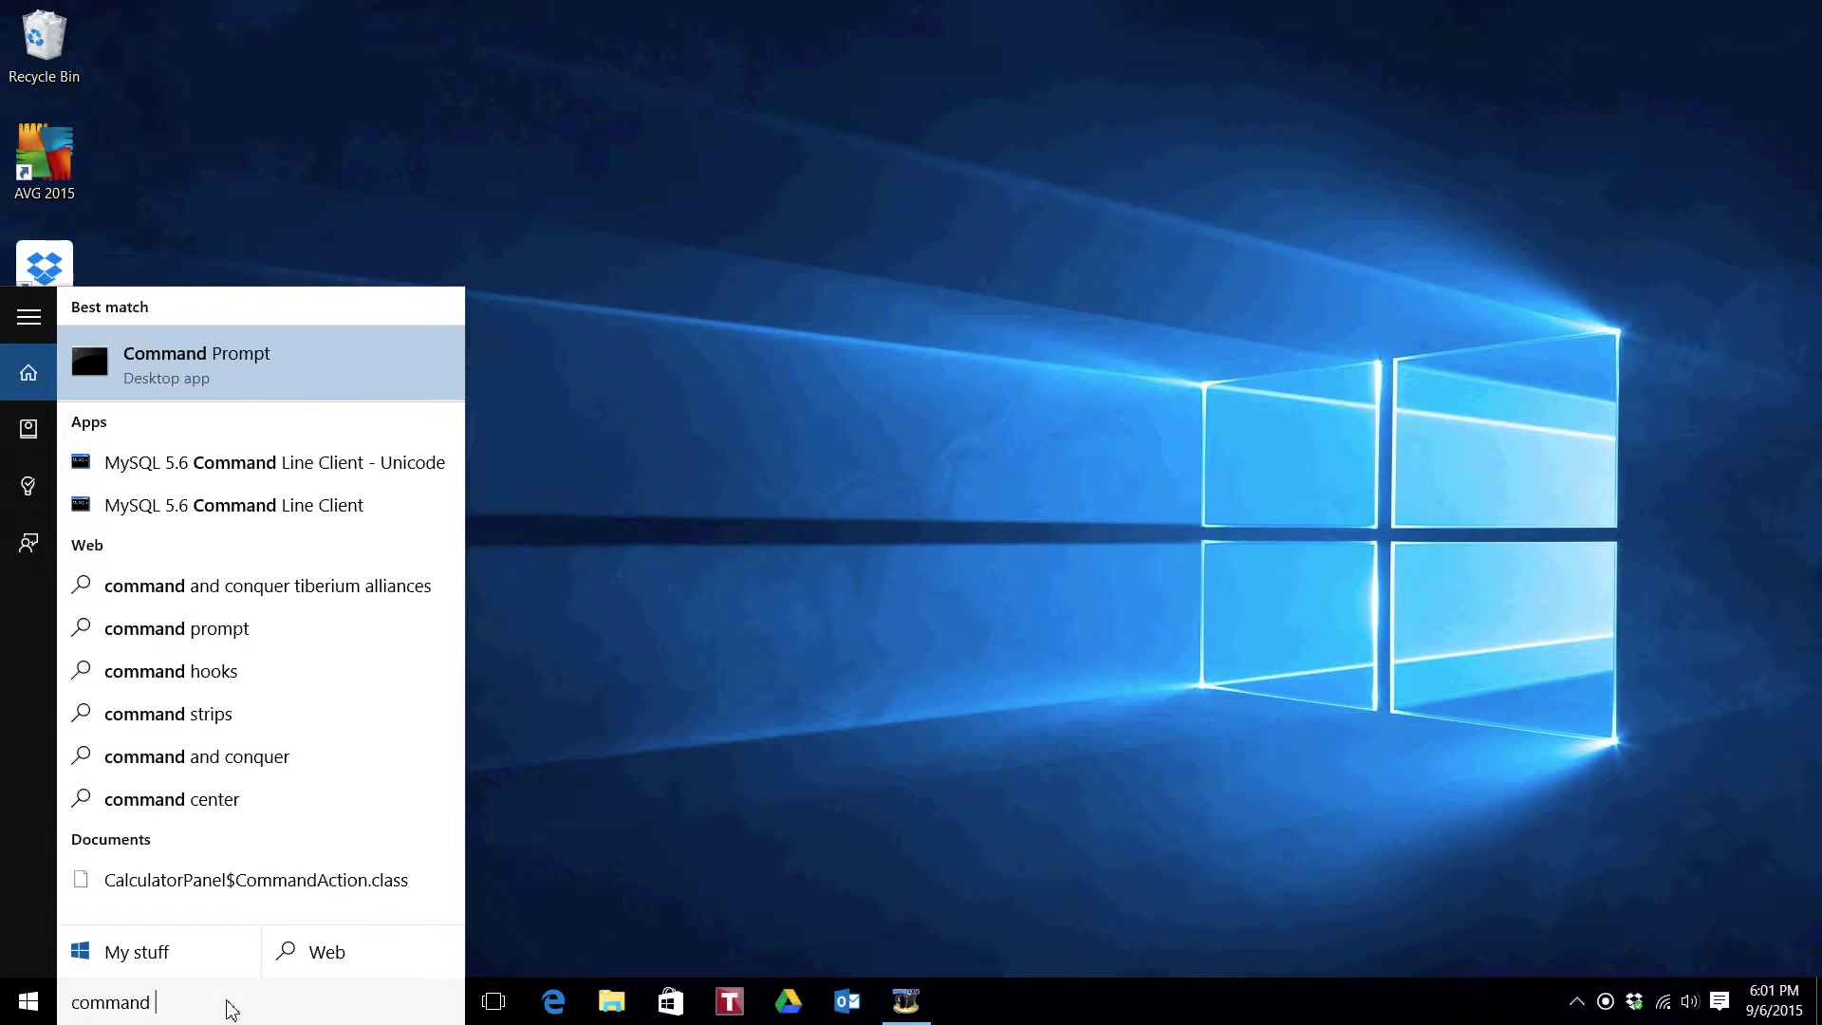
key("Return")
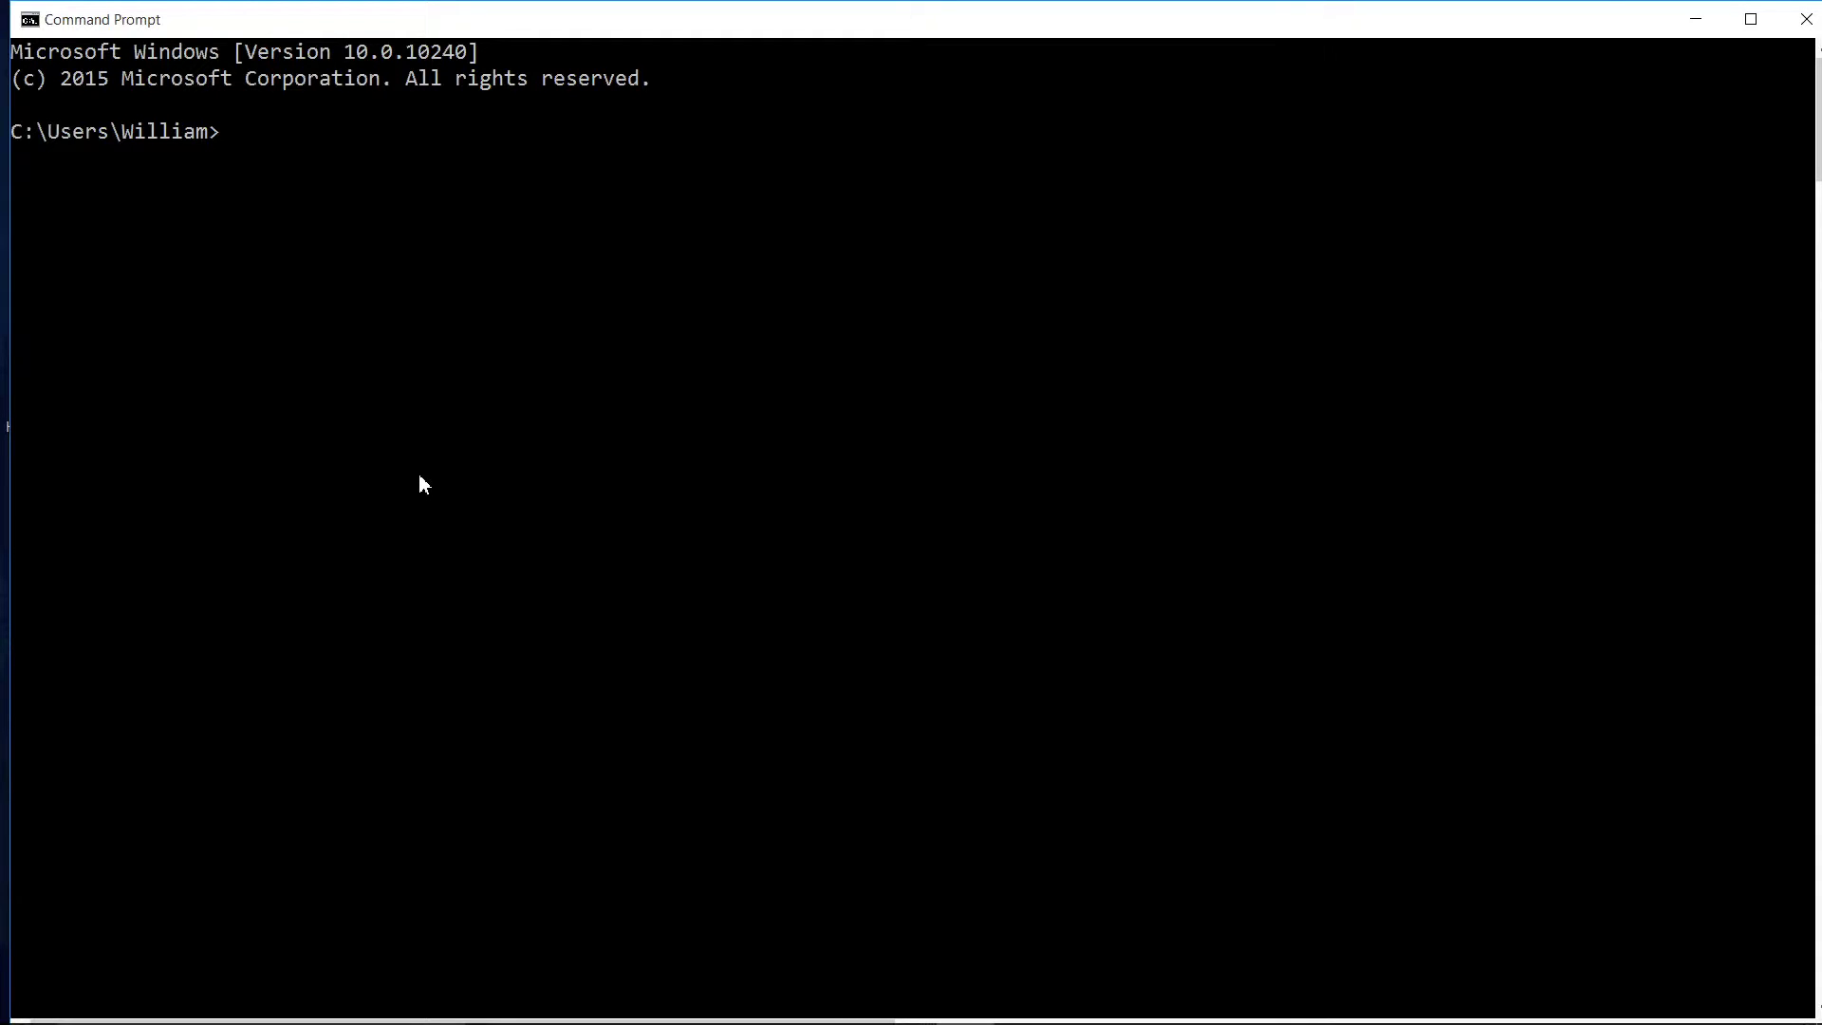
type("mysqld")
key("Return")
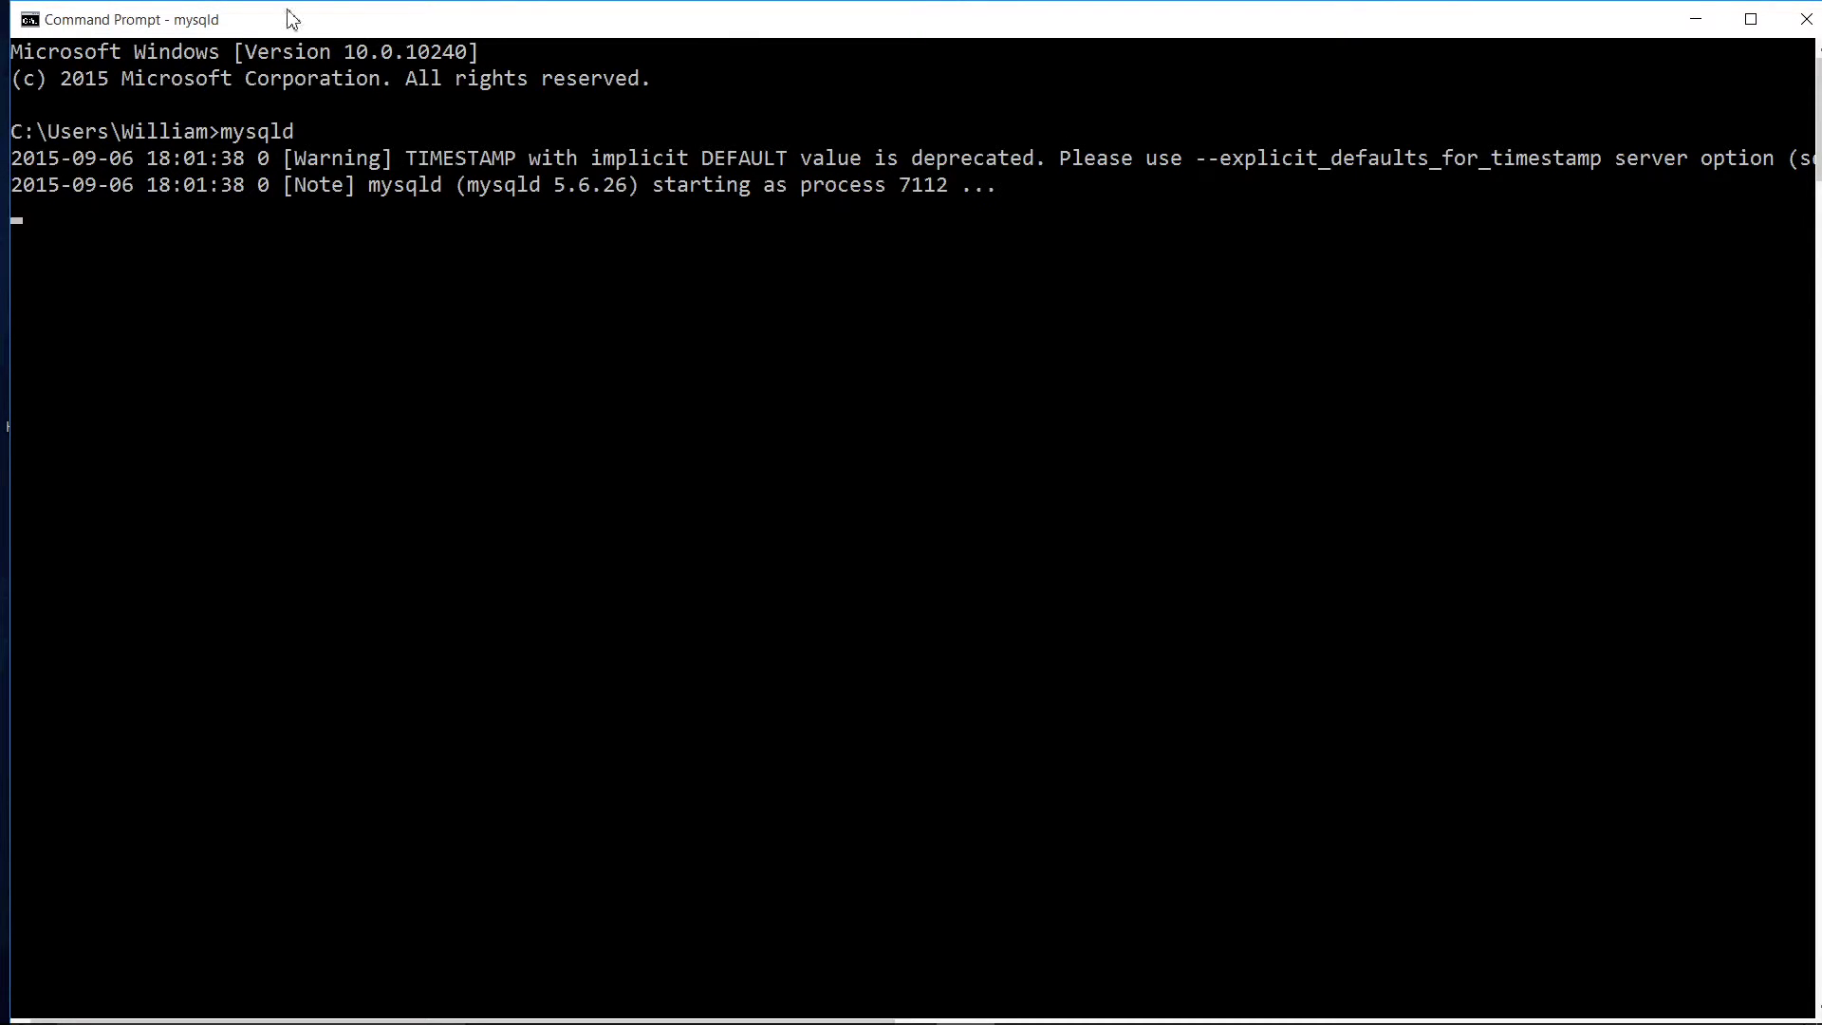
Step: Minimize the mysqld window and launch a second Command Prompt via 'command prompt' search
left_click(1805, 19)
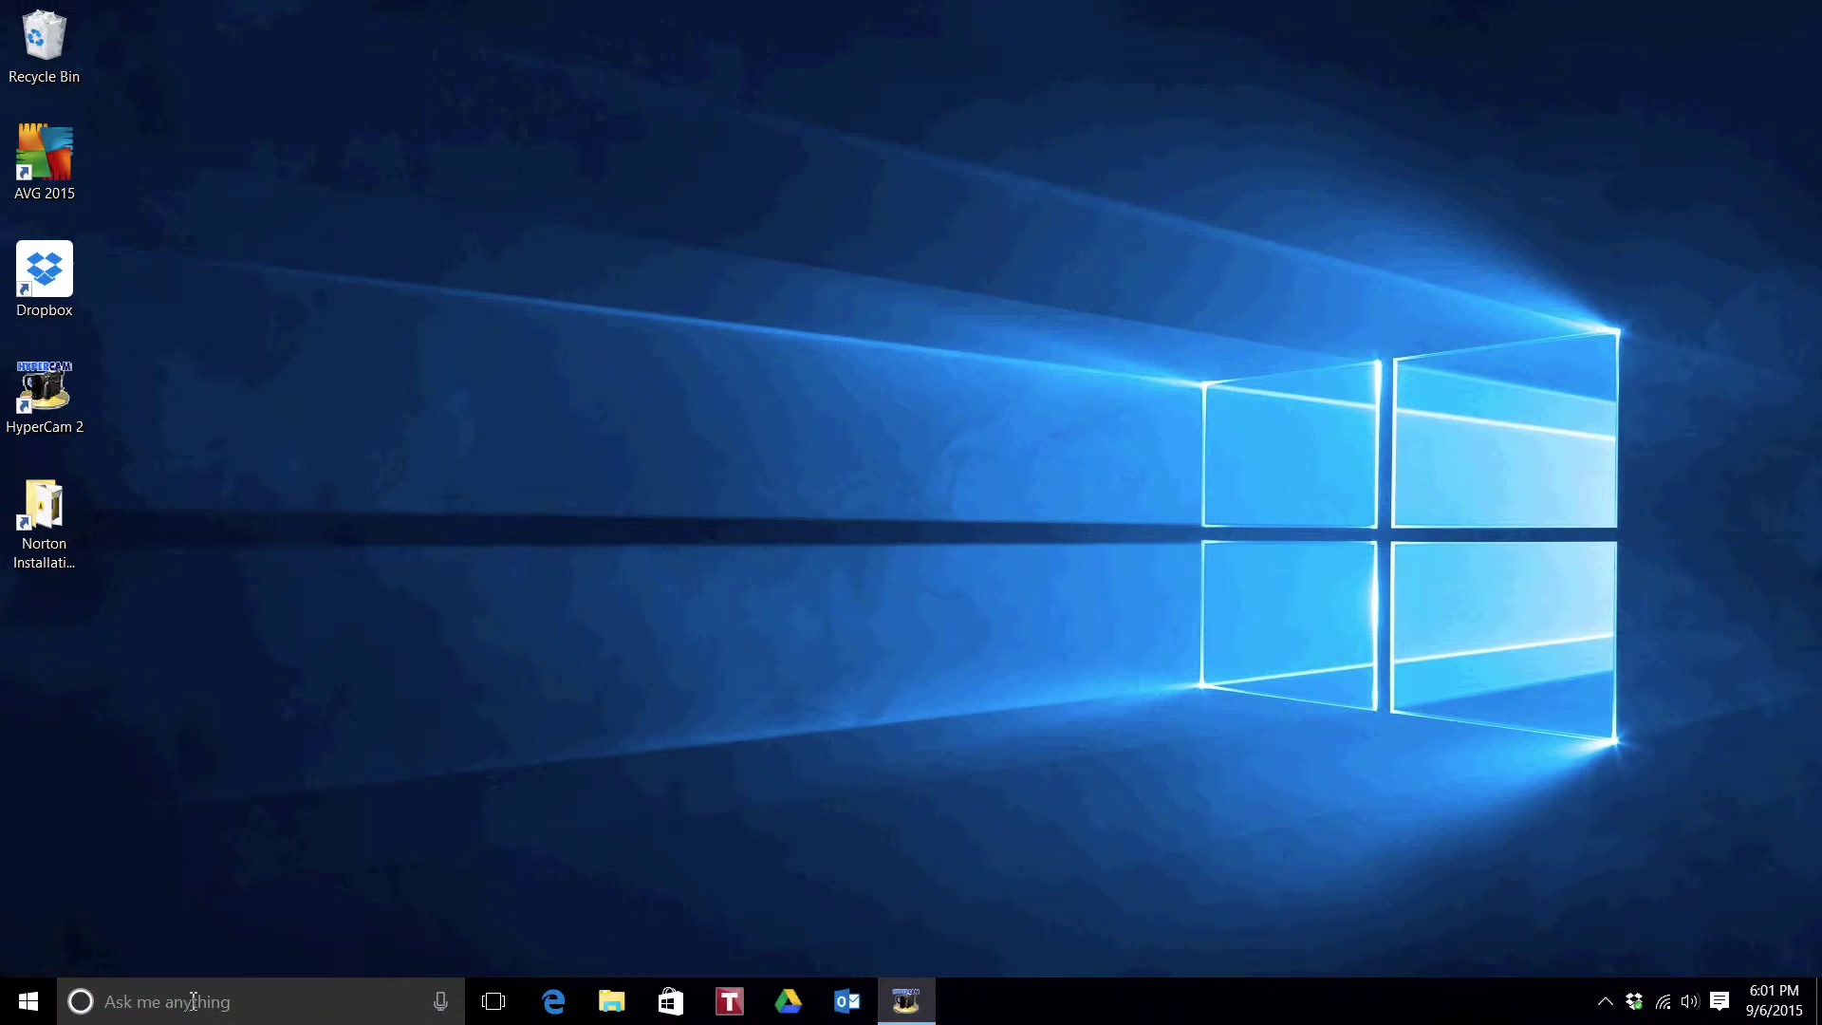
left_click(193, 1004)
type("command prompt")
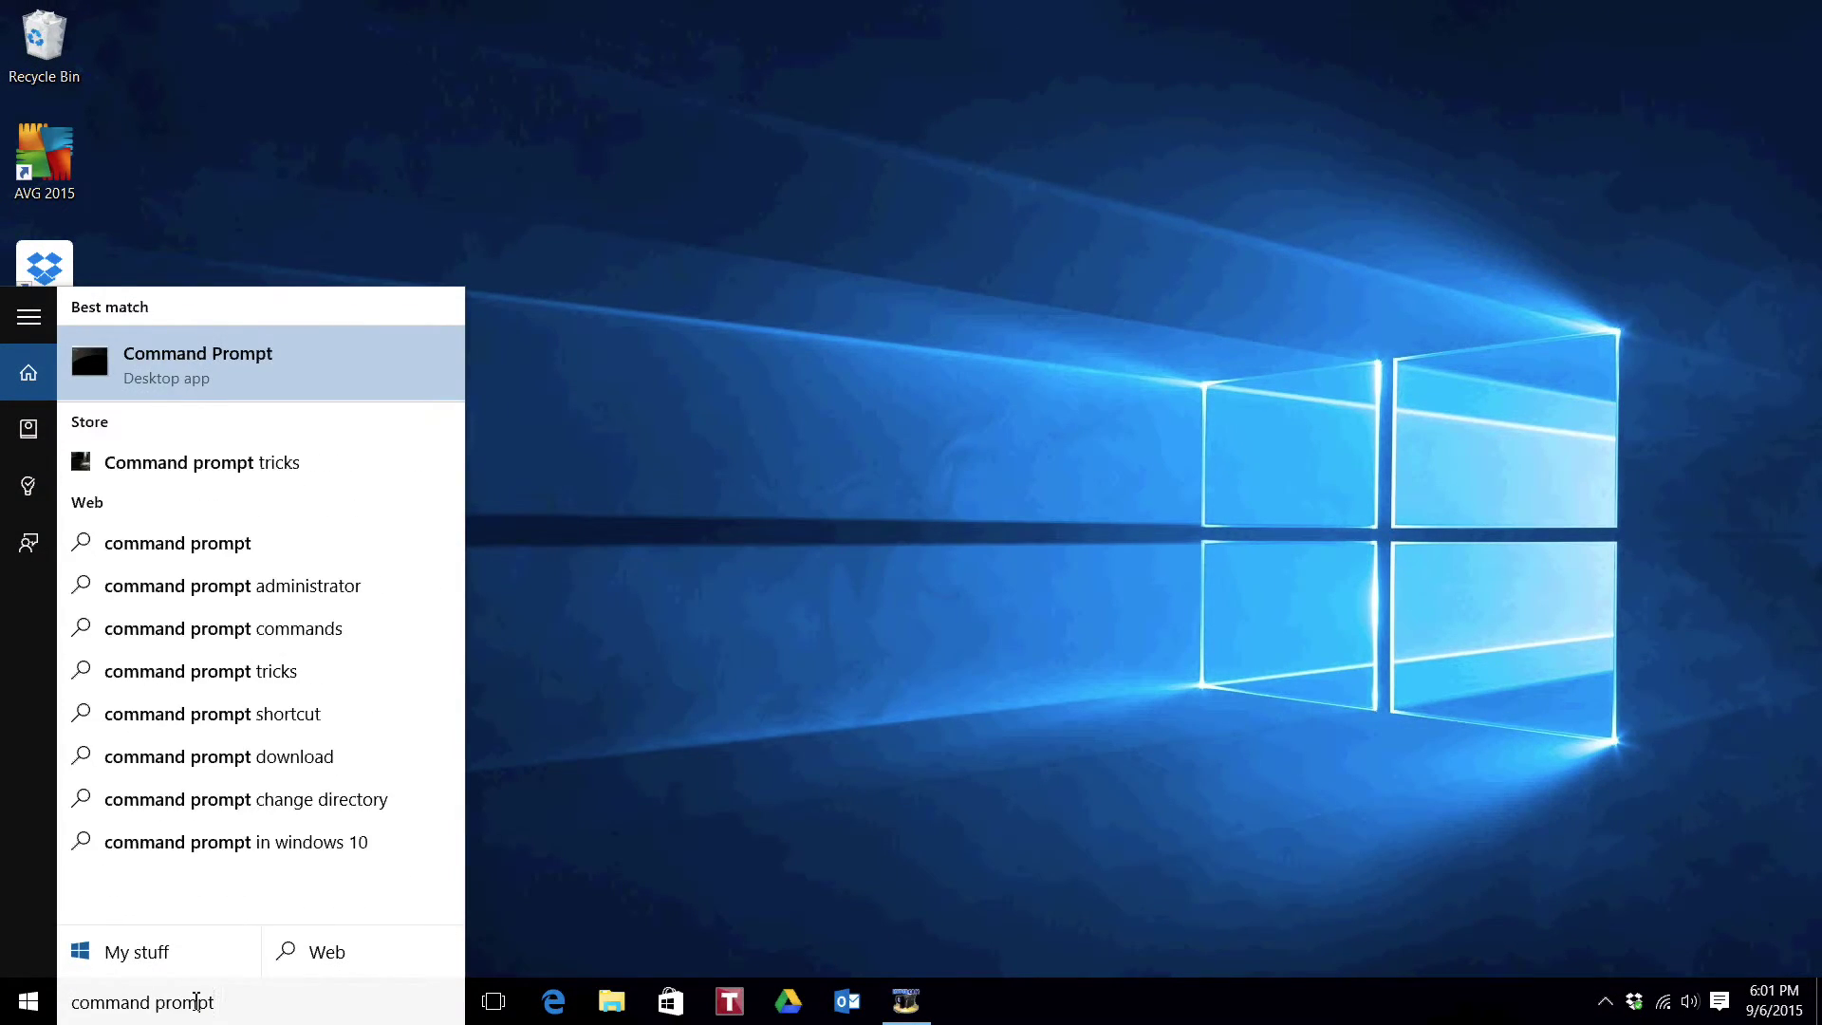
key("Return")
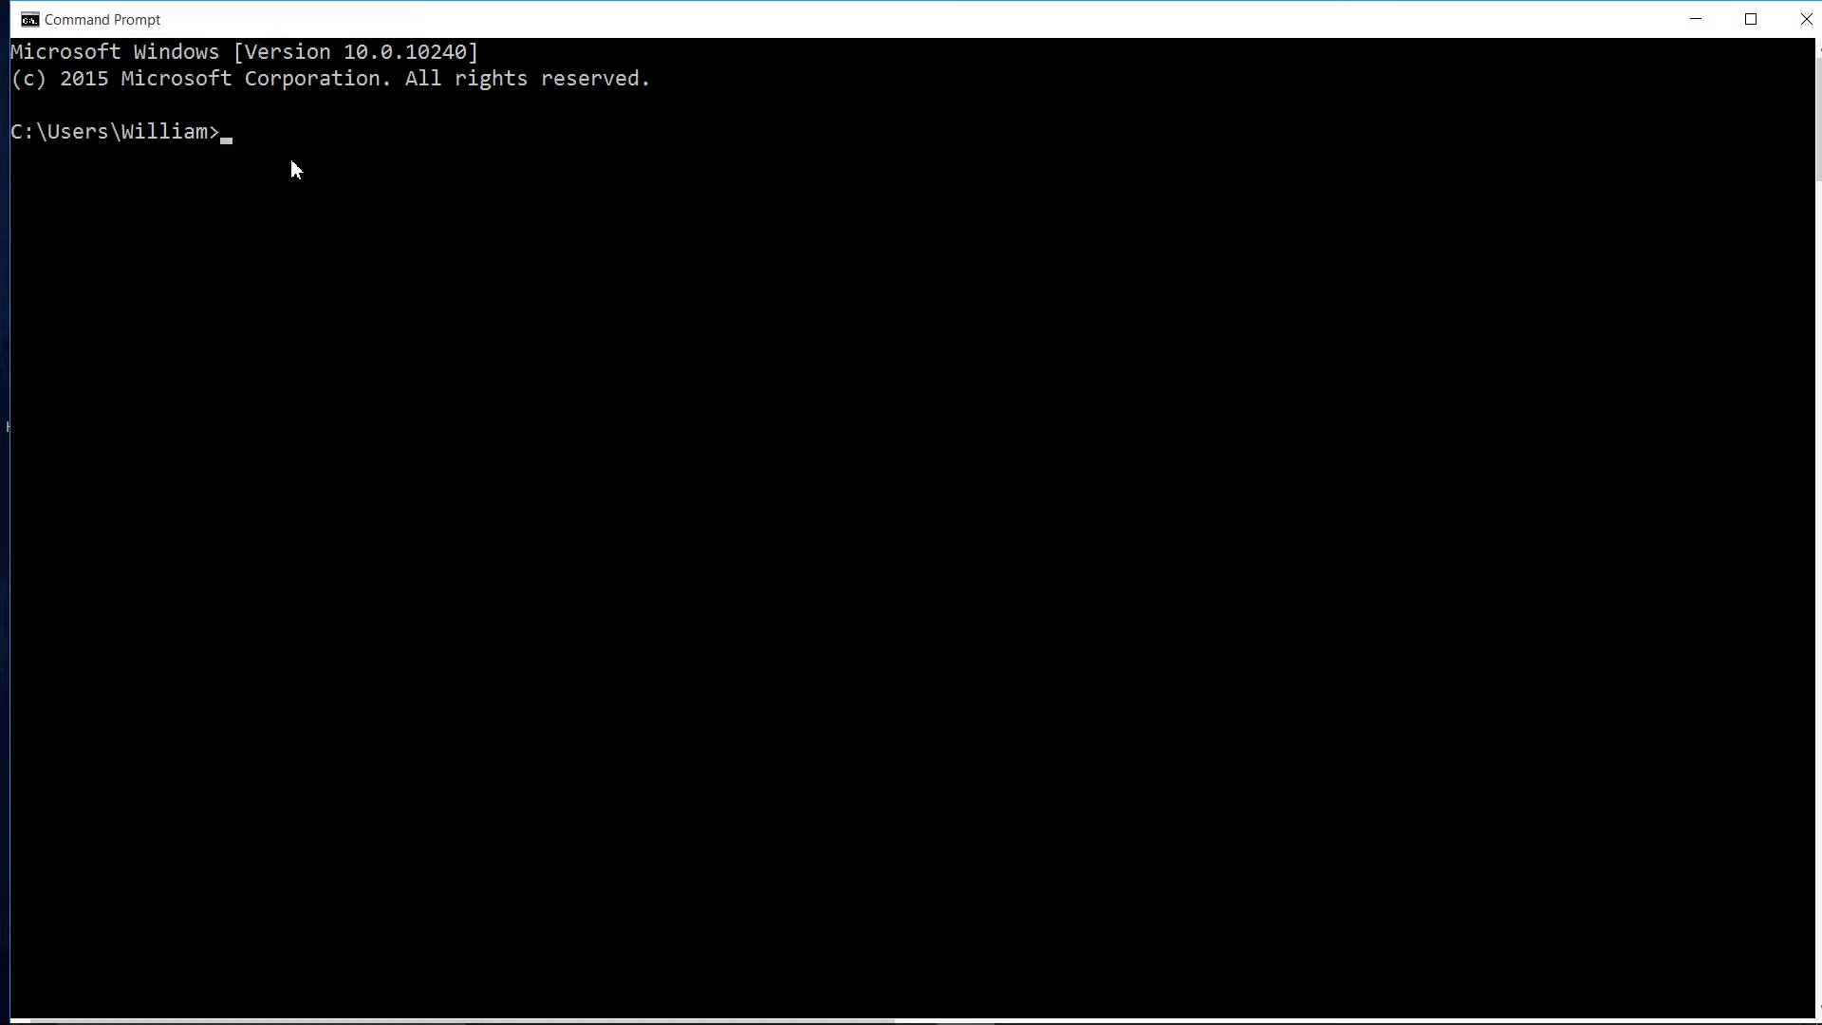
Step: Run mysqladmin -u root password with a new root password; access is denied
type("mysqladmin")
type("-u root")
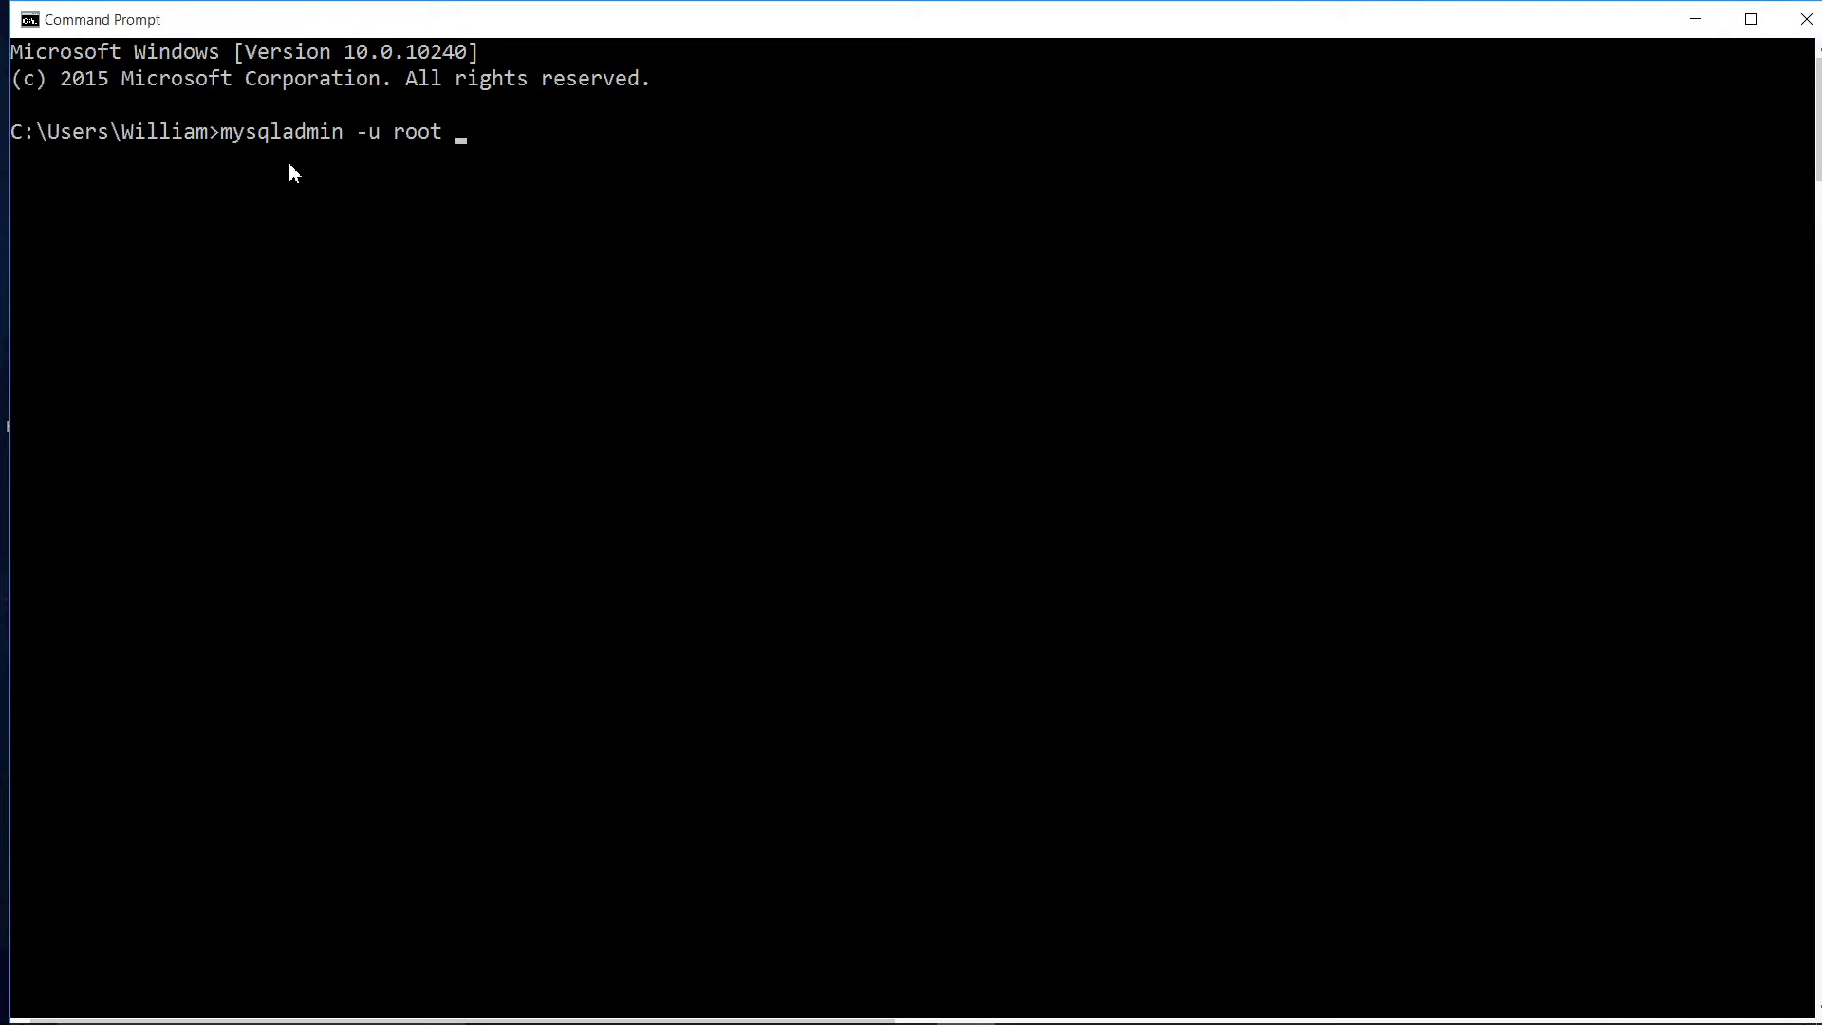
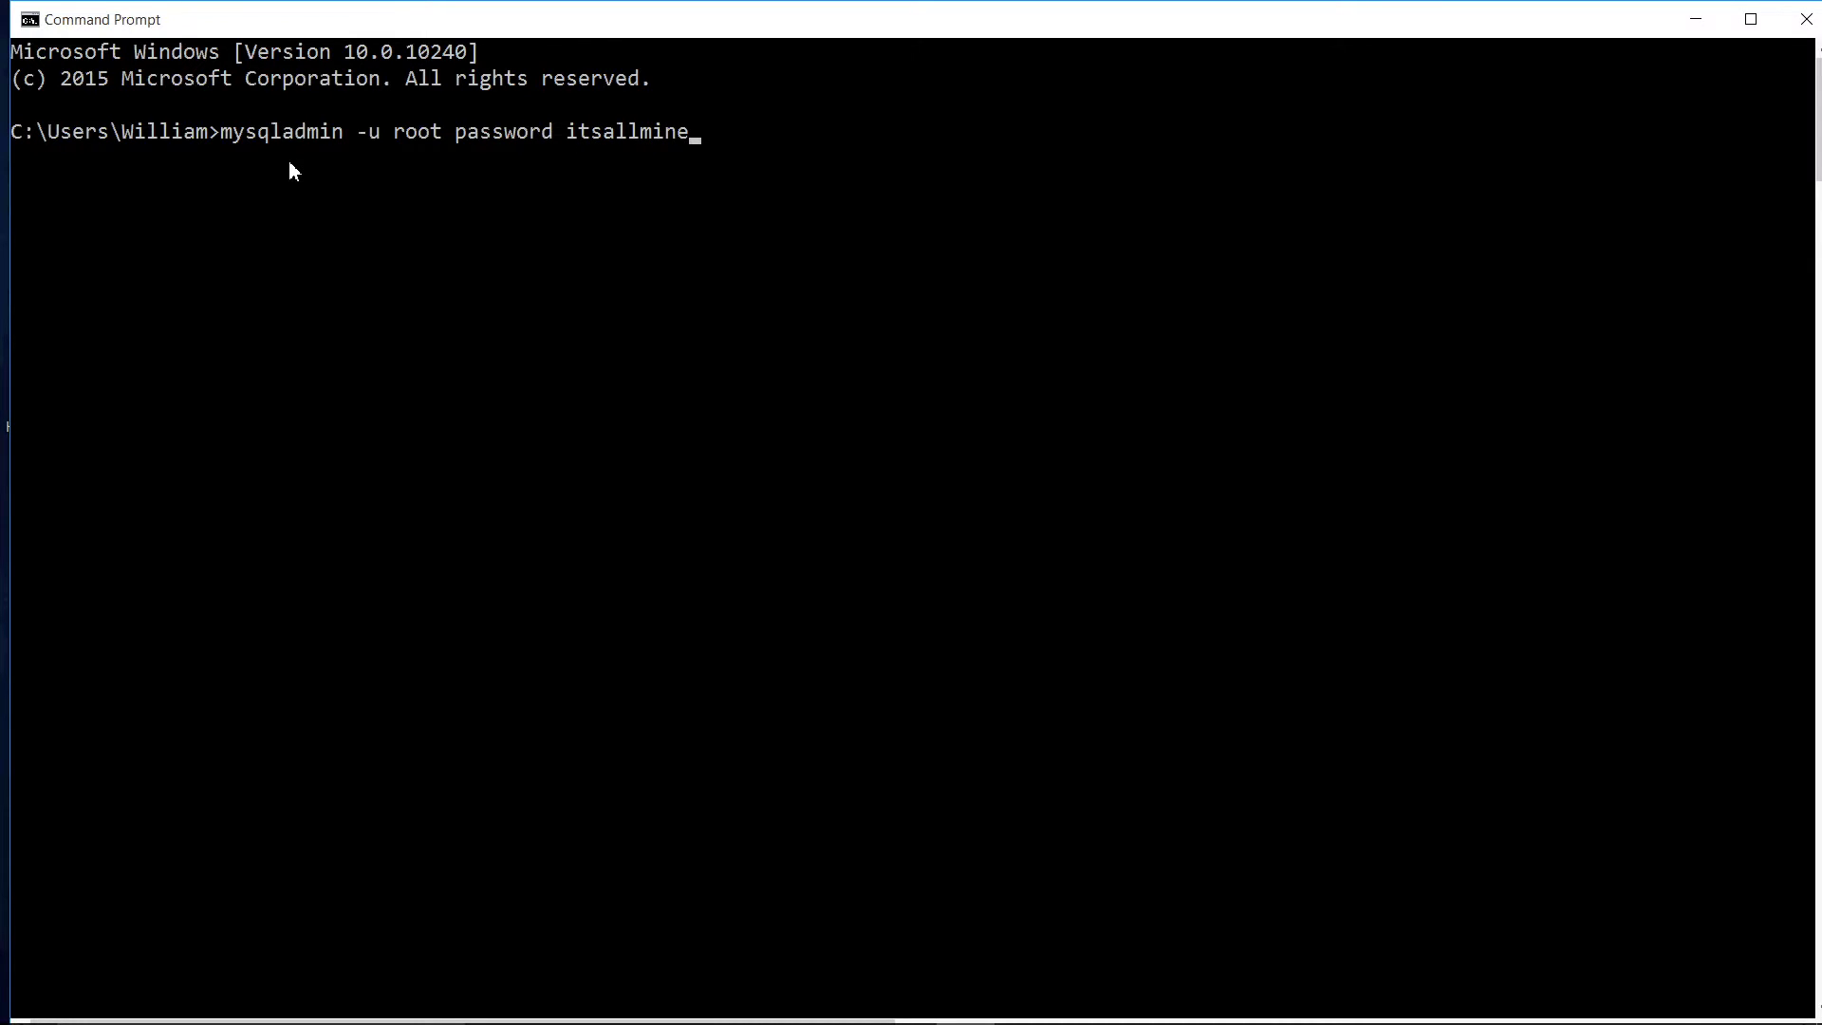
key("Return")
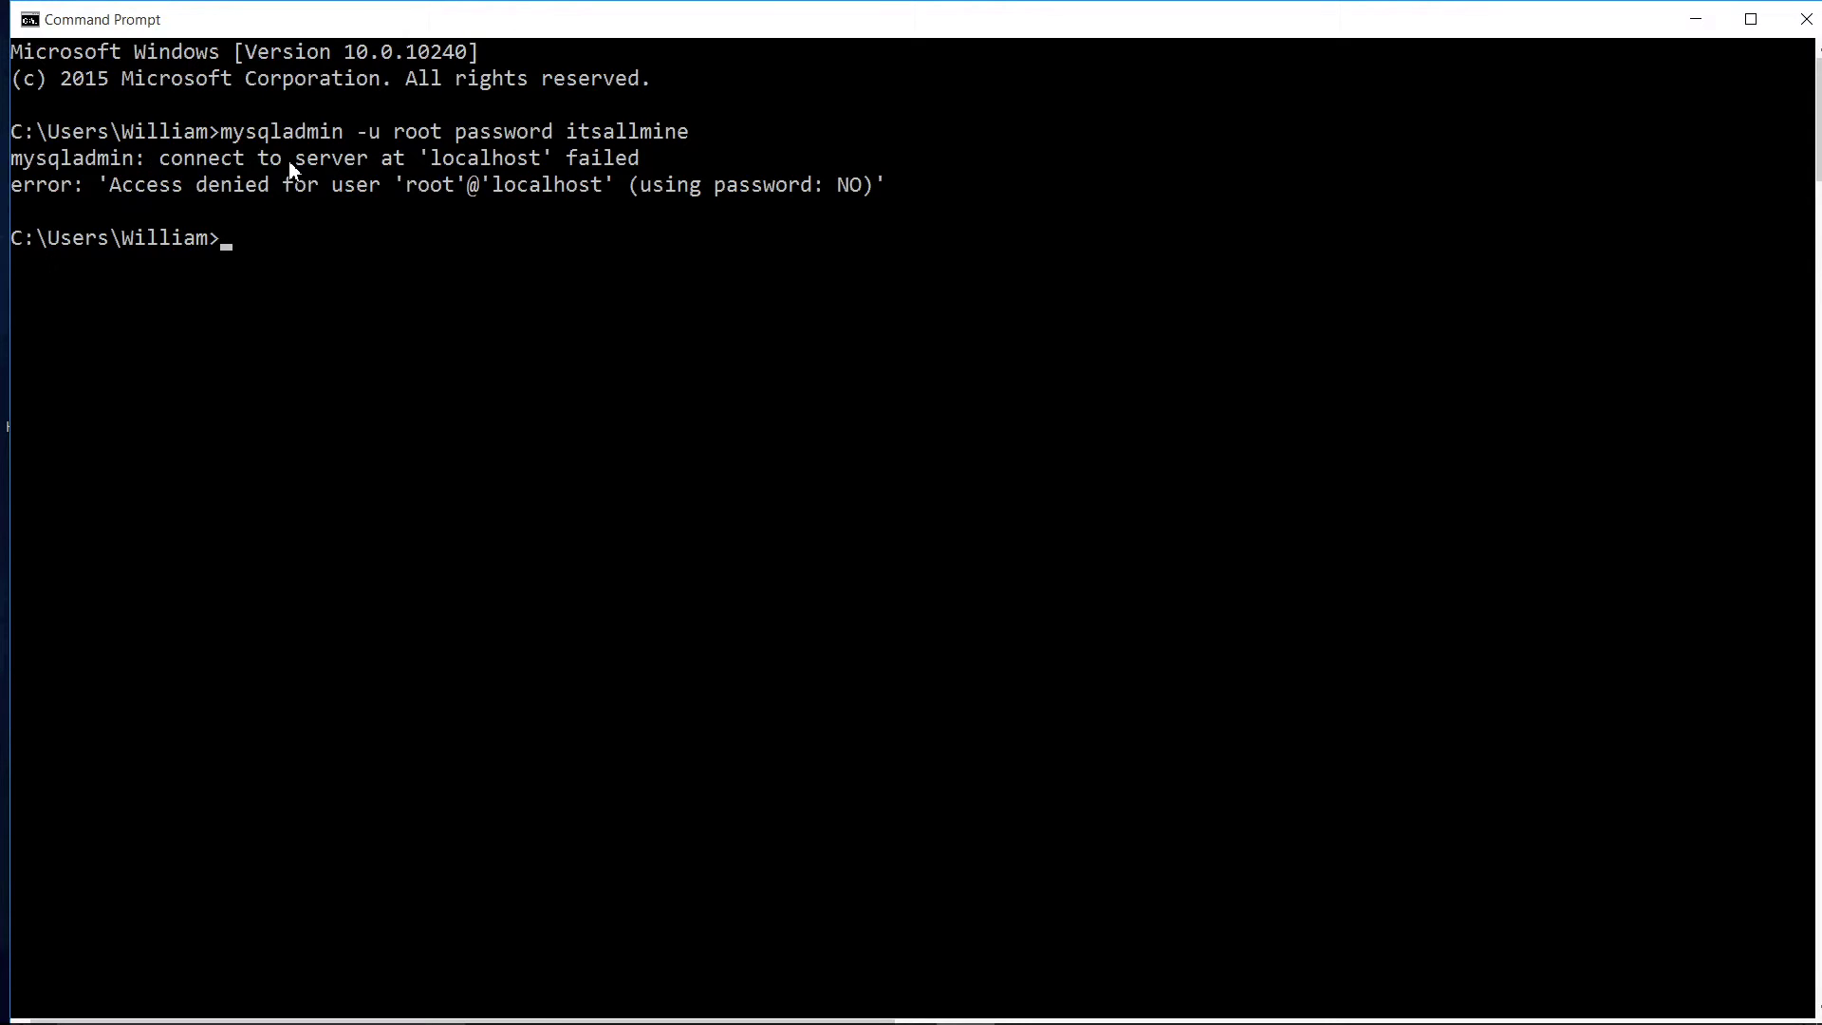
Step: Log in with mysql -u root -p -h localhost using the root password, then exit
type("mysql -u root")
type("-p -h localhost")
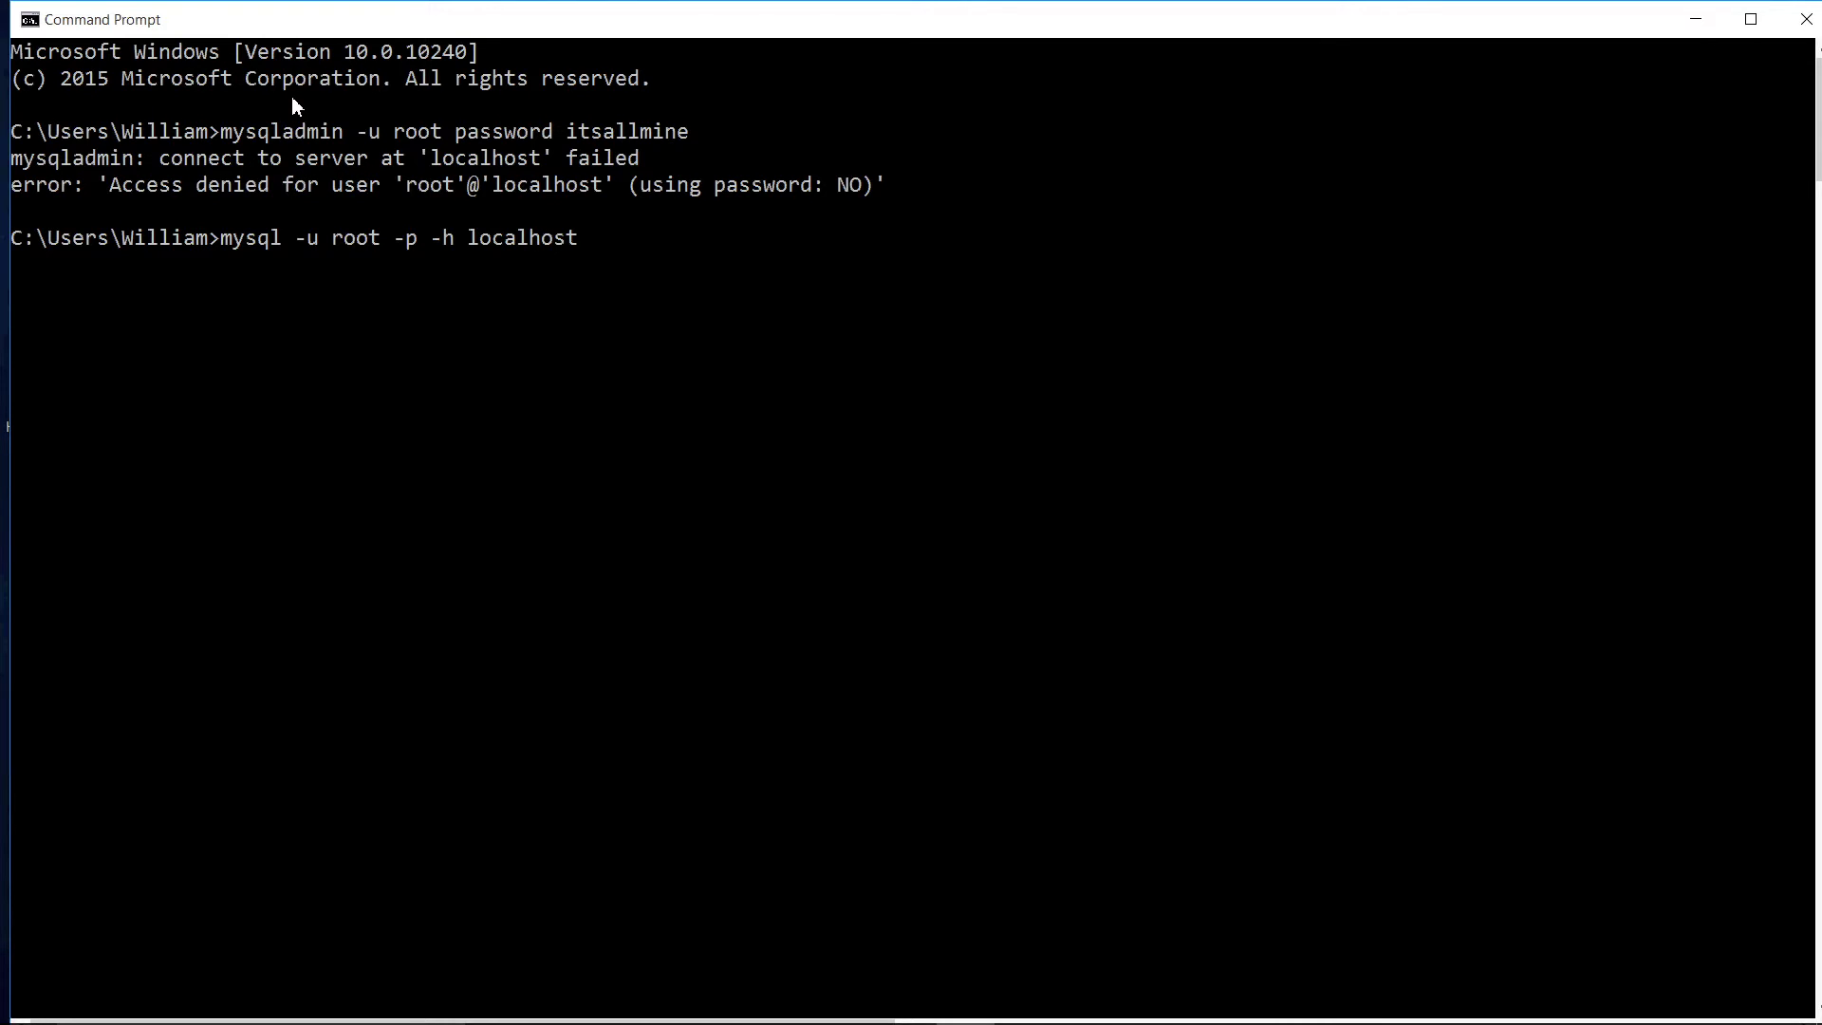
key("Return")
key("Return")
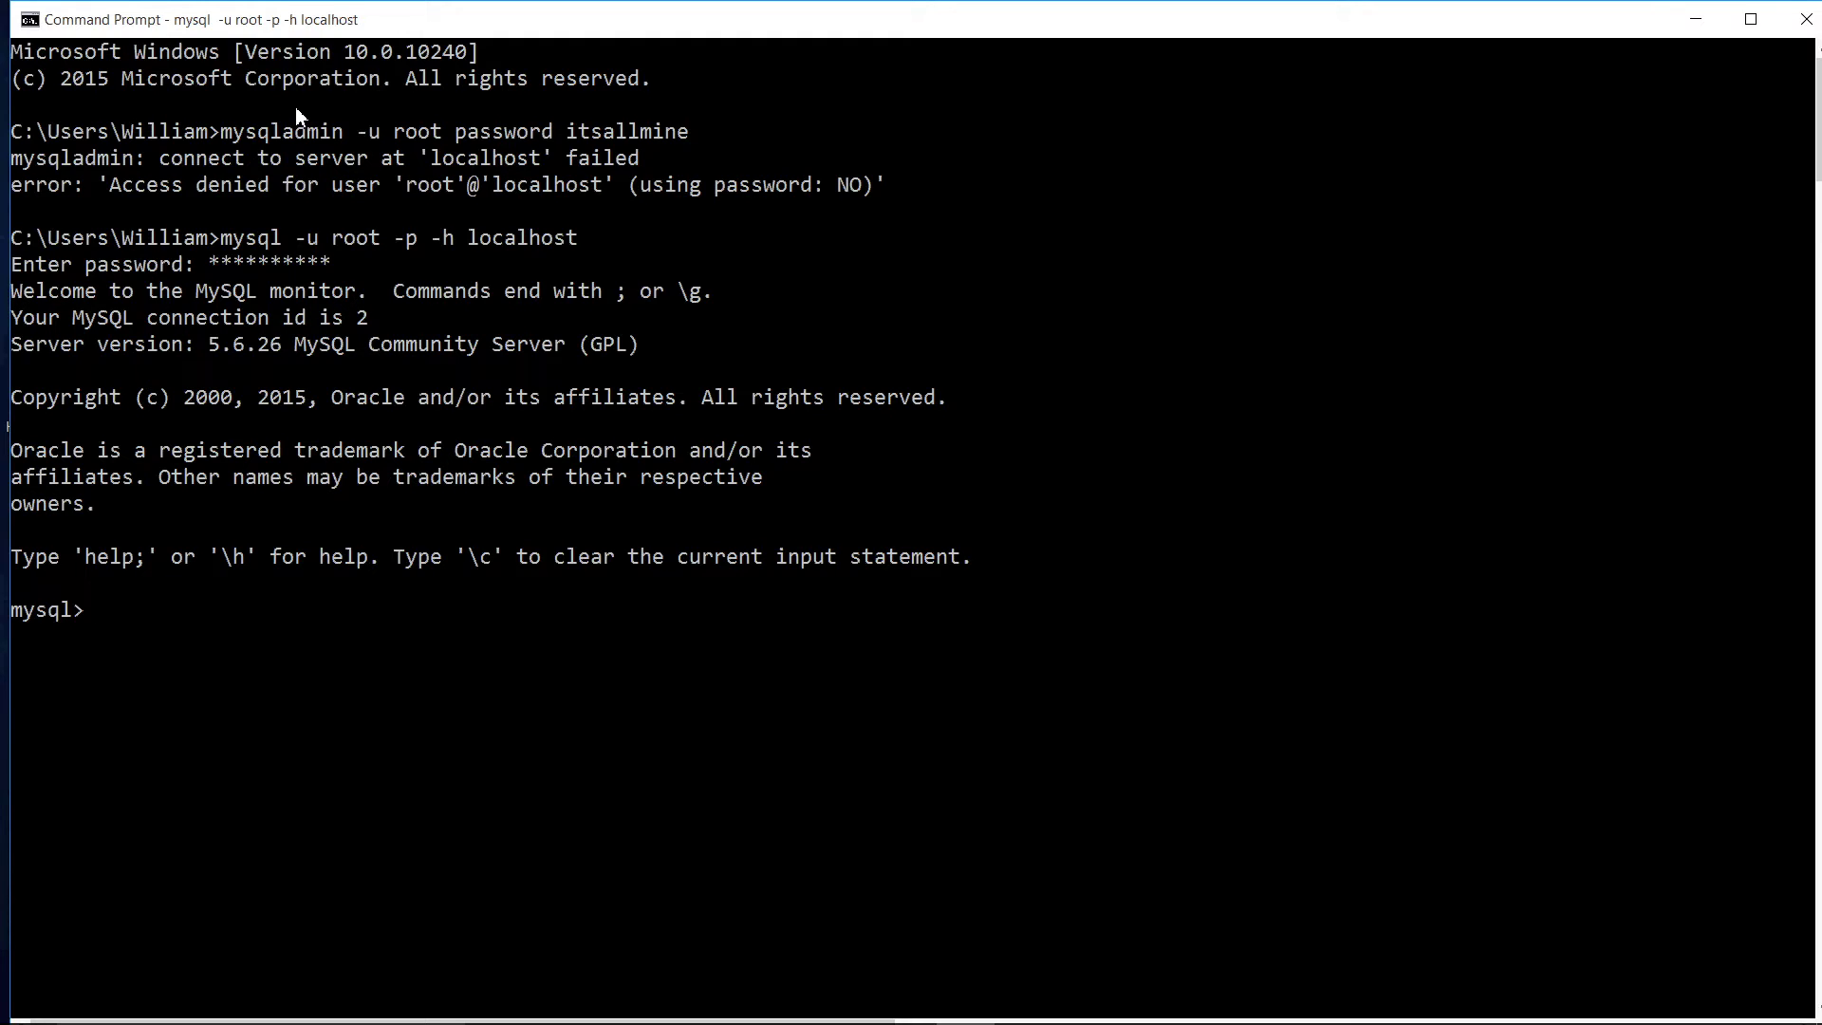
type("exit")
key("Return")
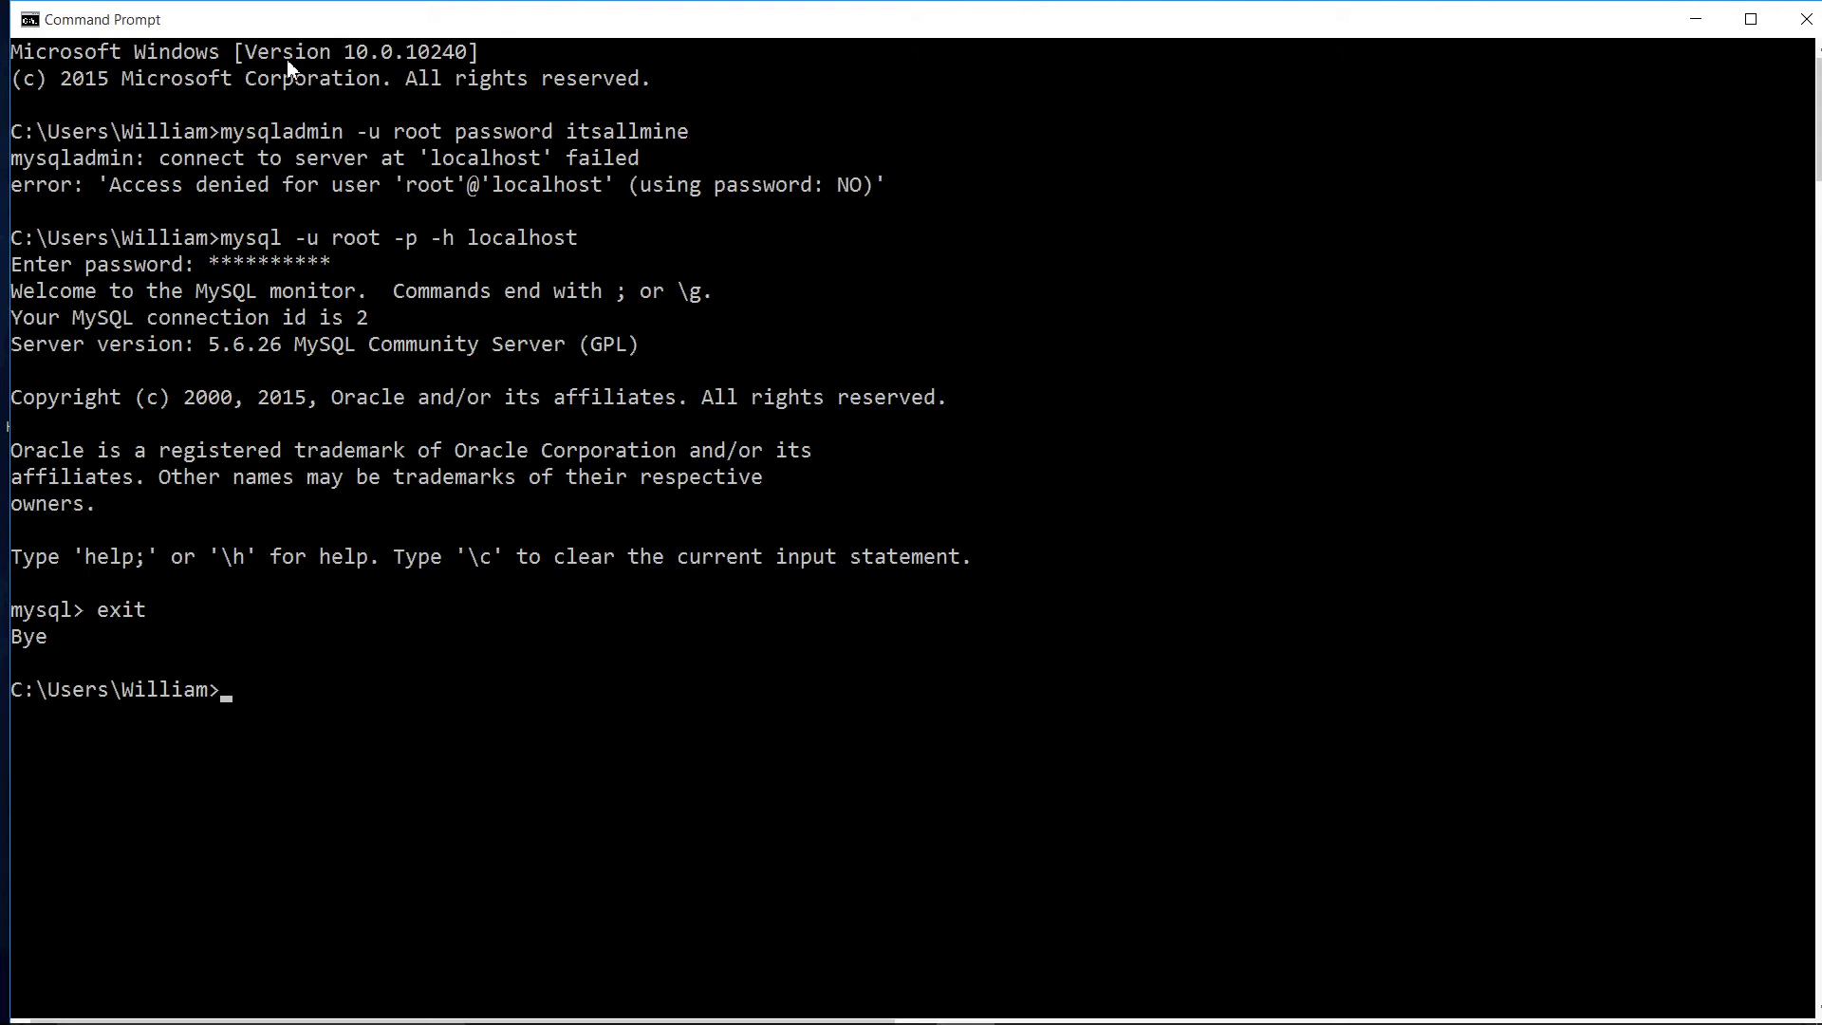
Step: Shut down the server with mysqladmin -u root -p shutdown and the root password
type("mysqladmin")
type("-")
type("u root ")
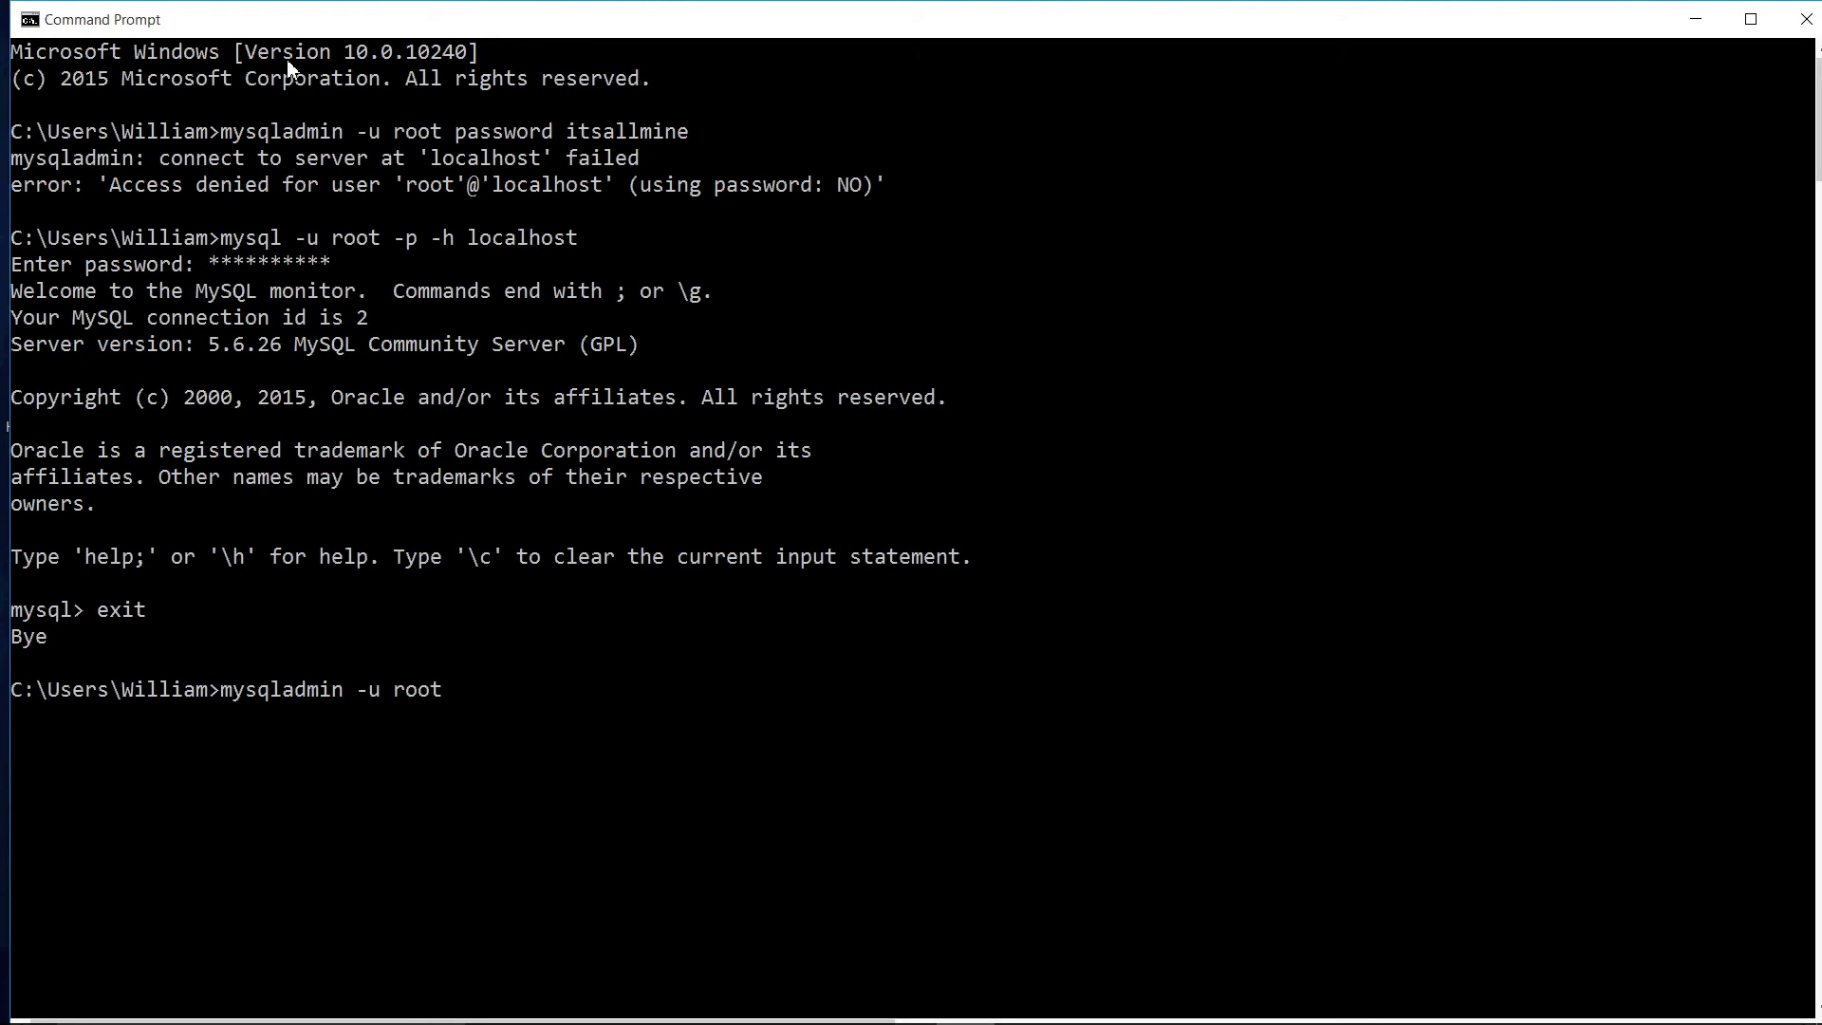
type("-p shutdown")
key("Return")
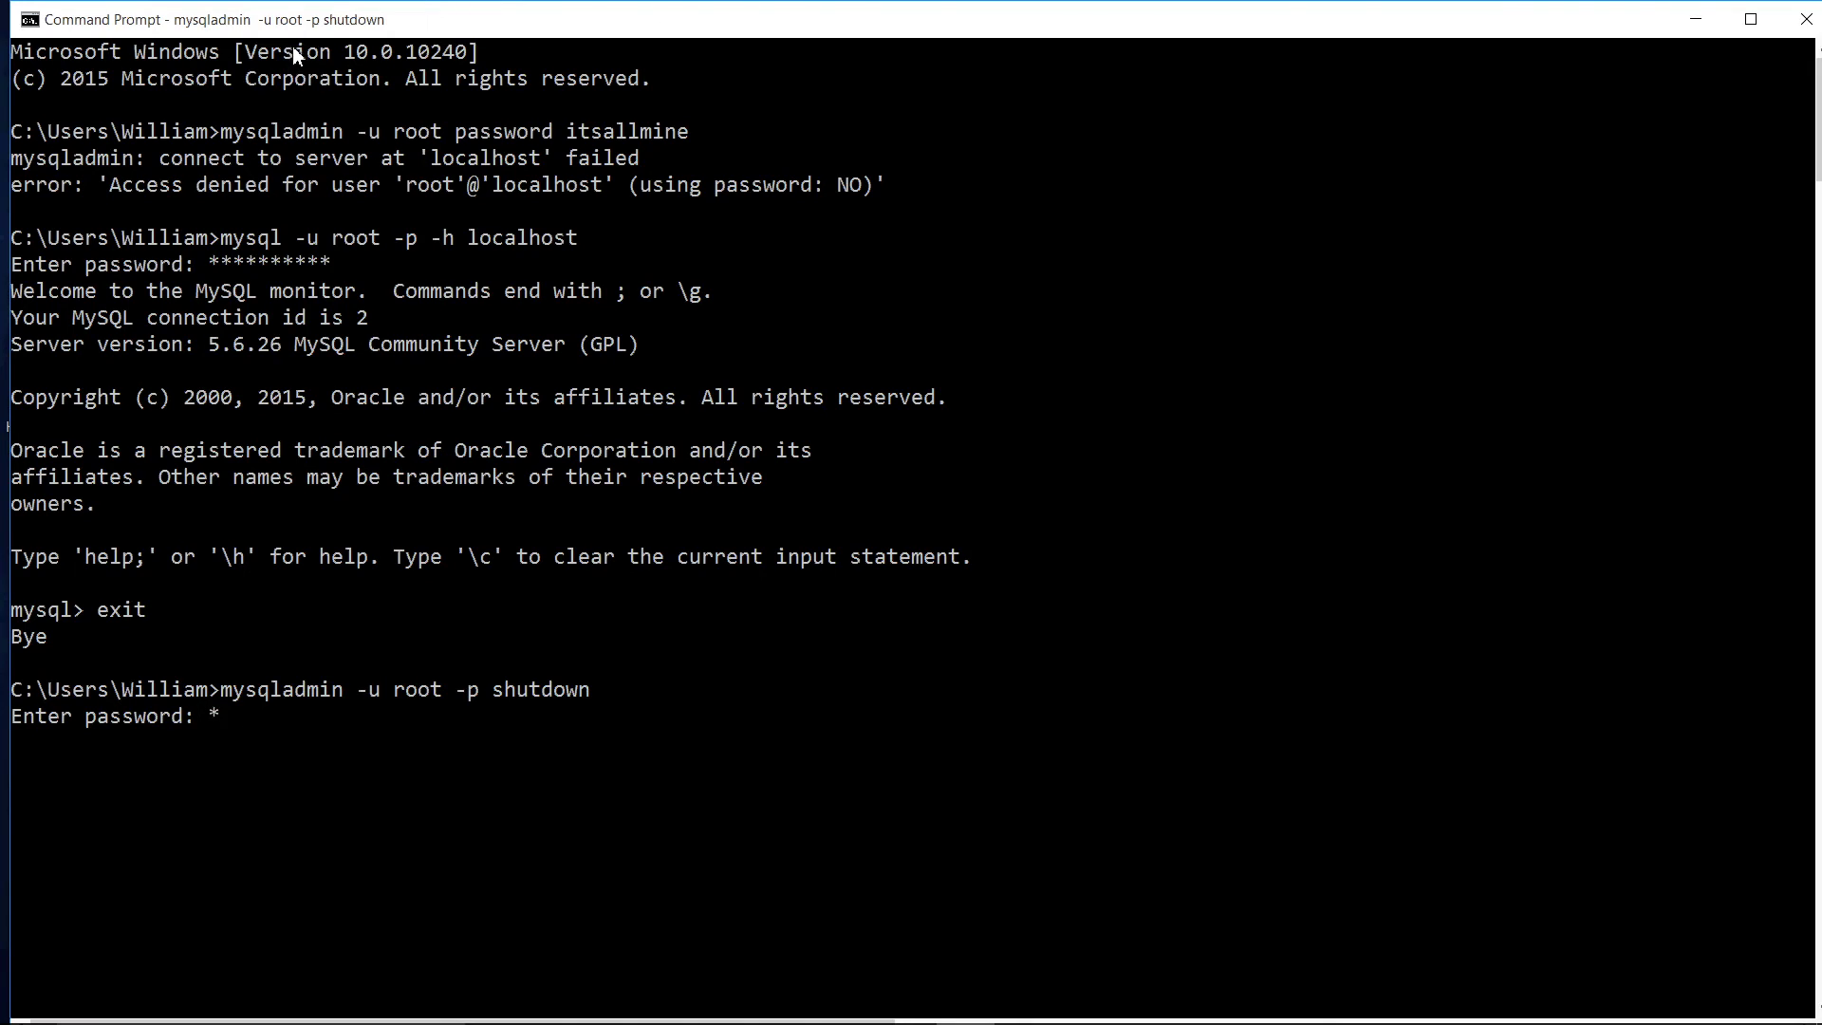
key("Return")
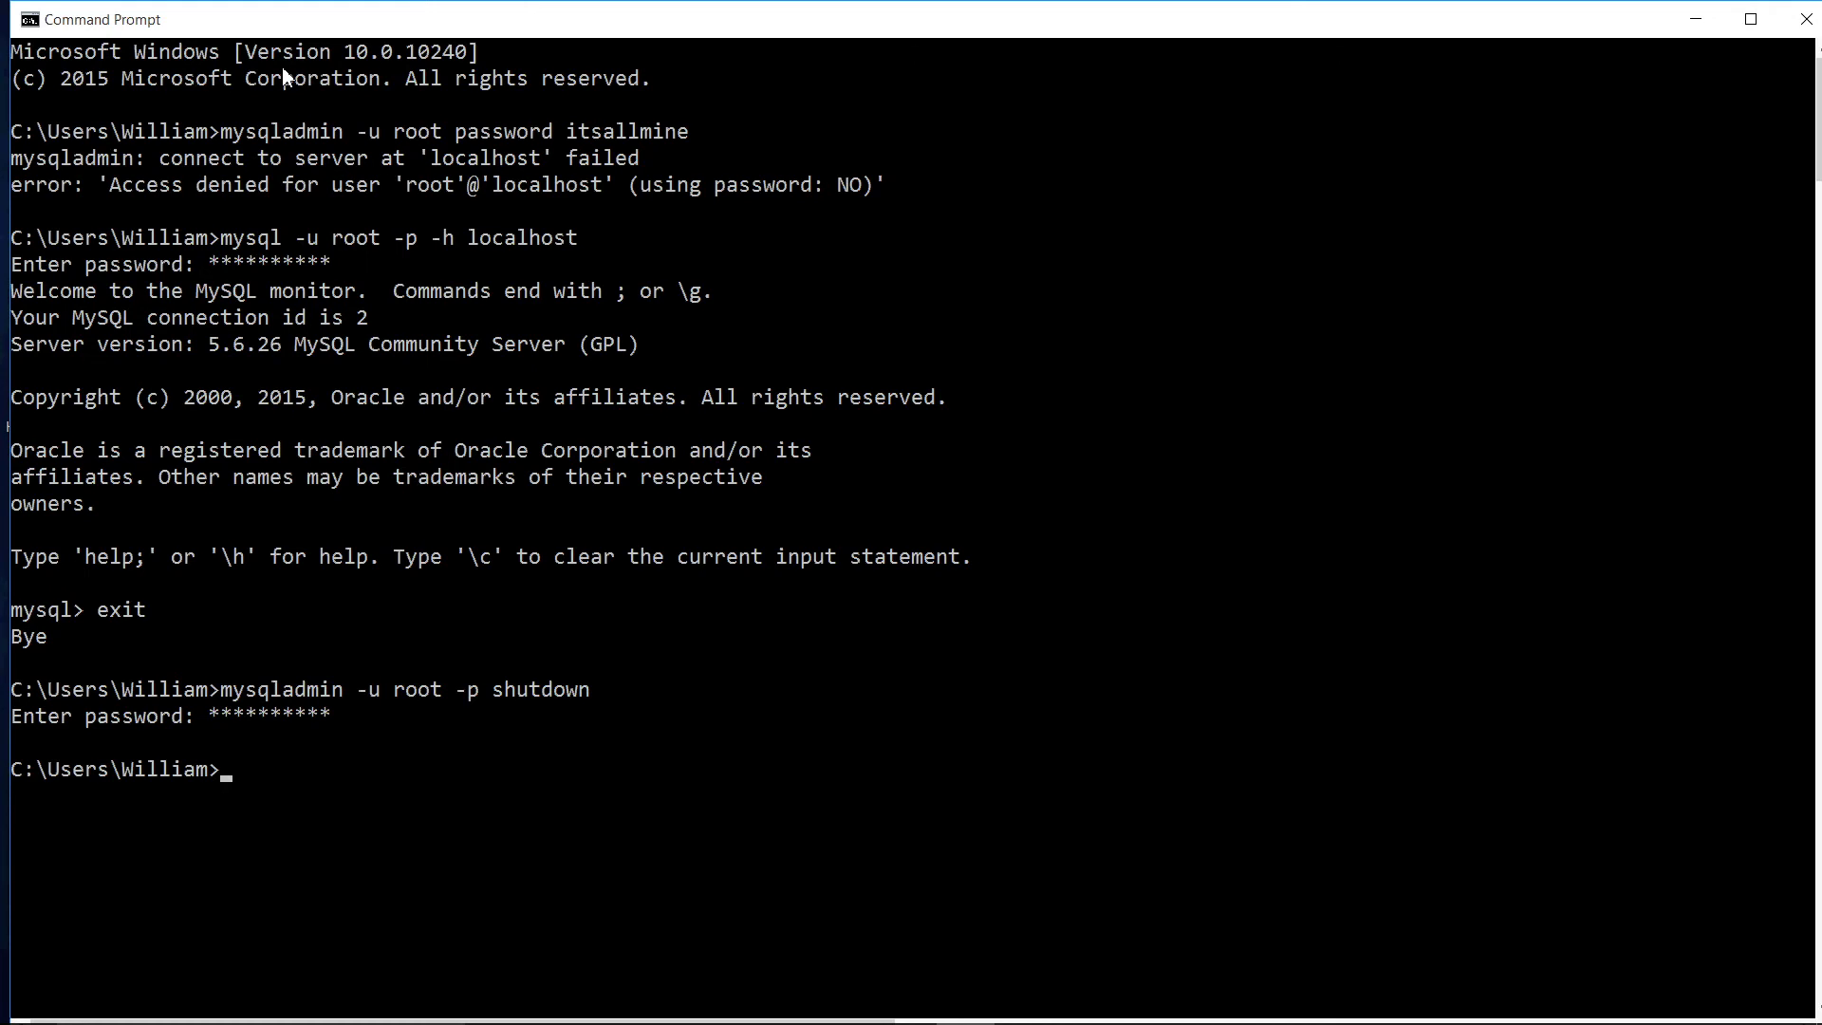
Step: Rerun the mysql -u root -p -h localhost login and submit the password
key("Up")
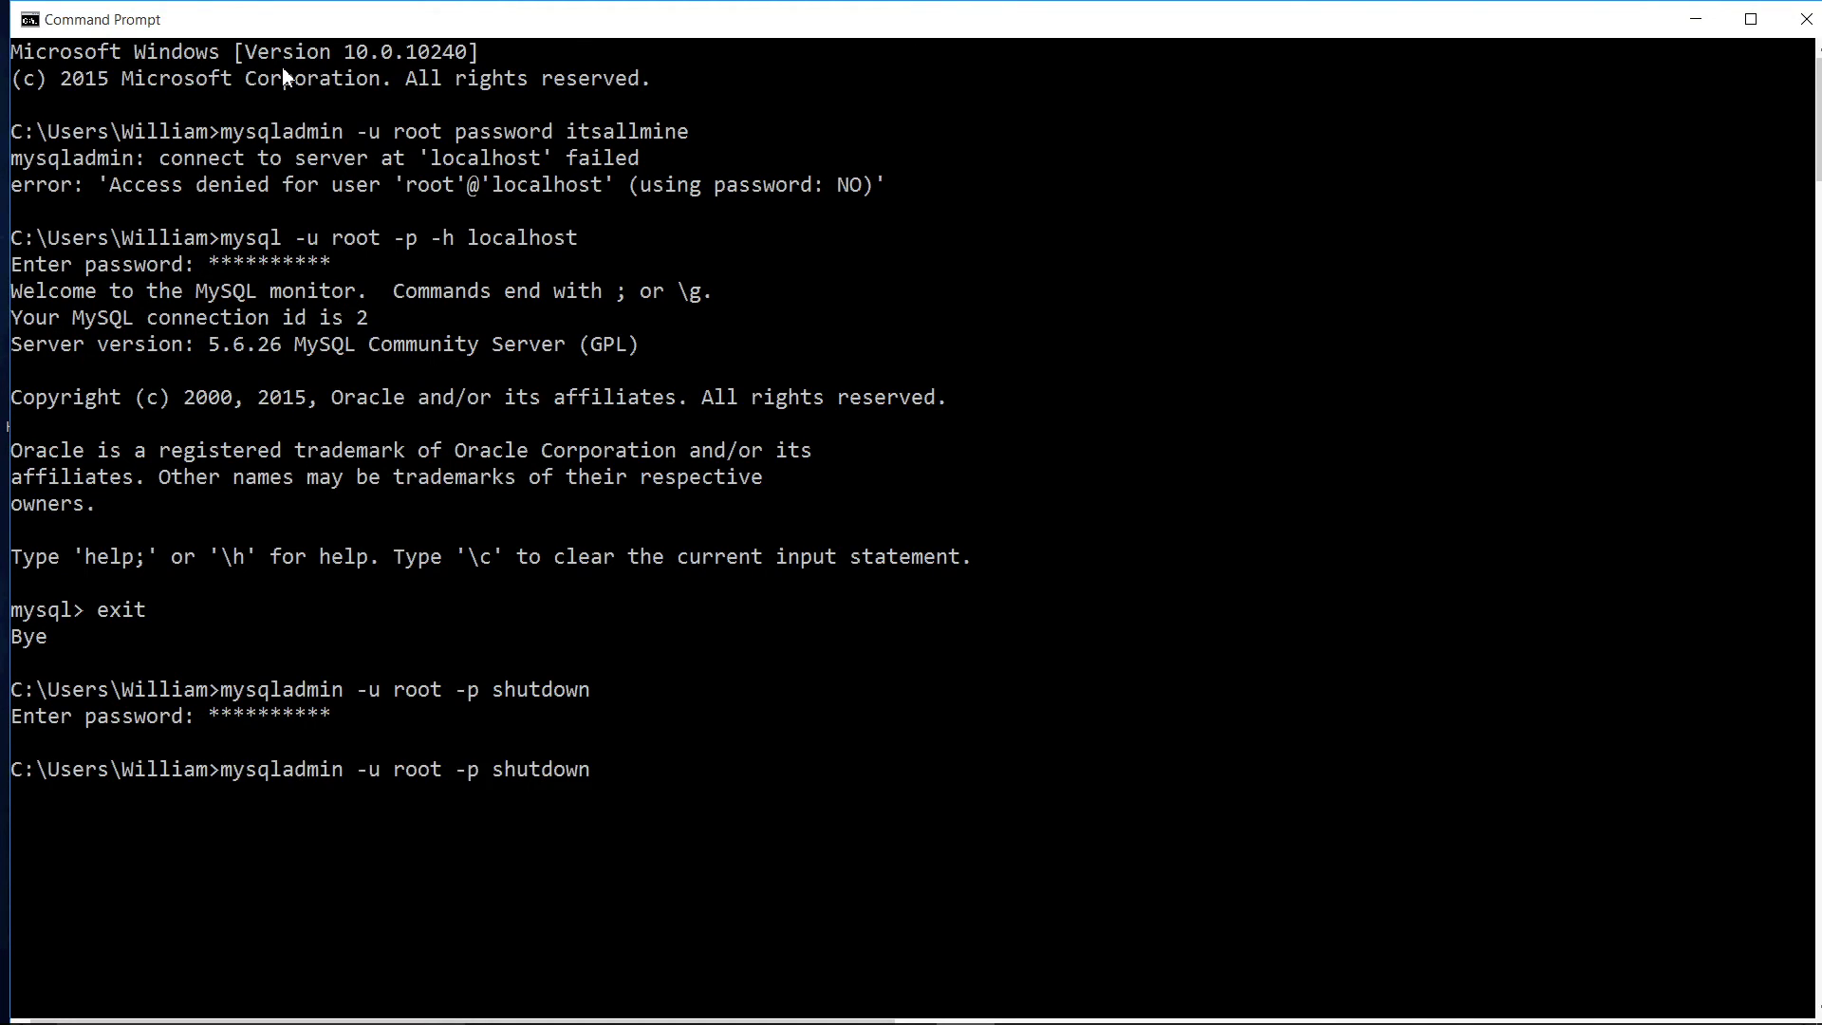
key("Up")
key("Return")
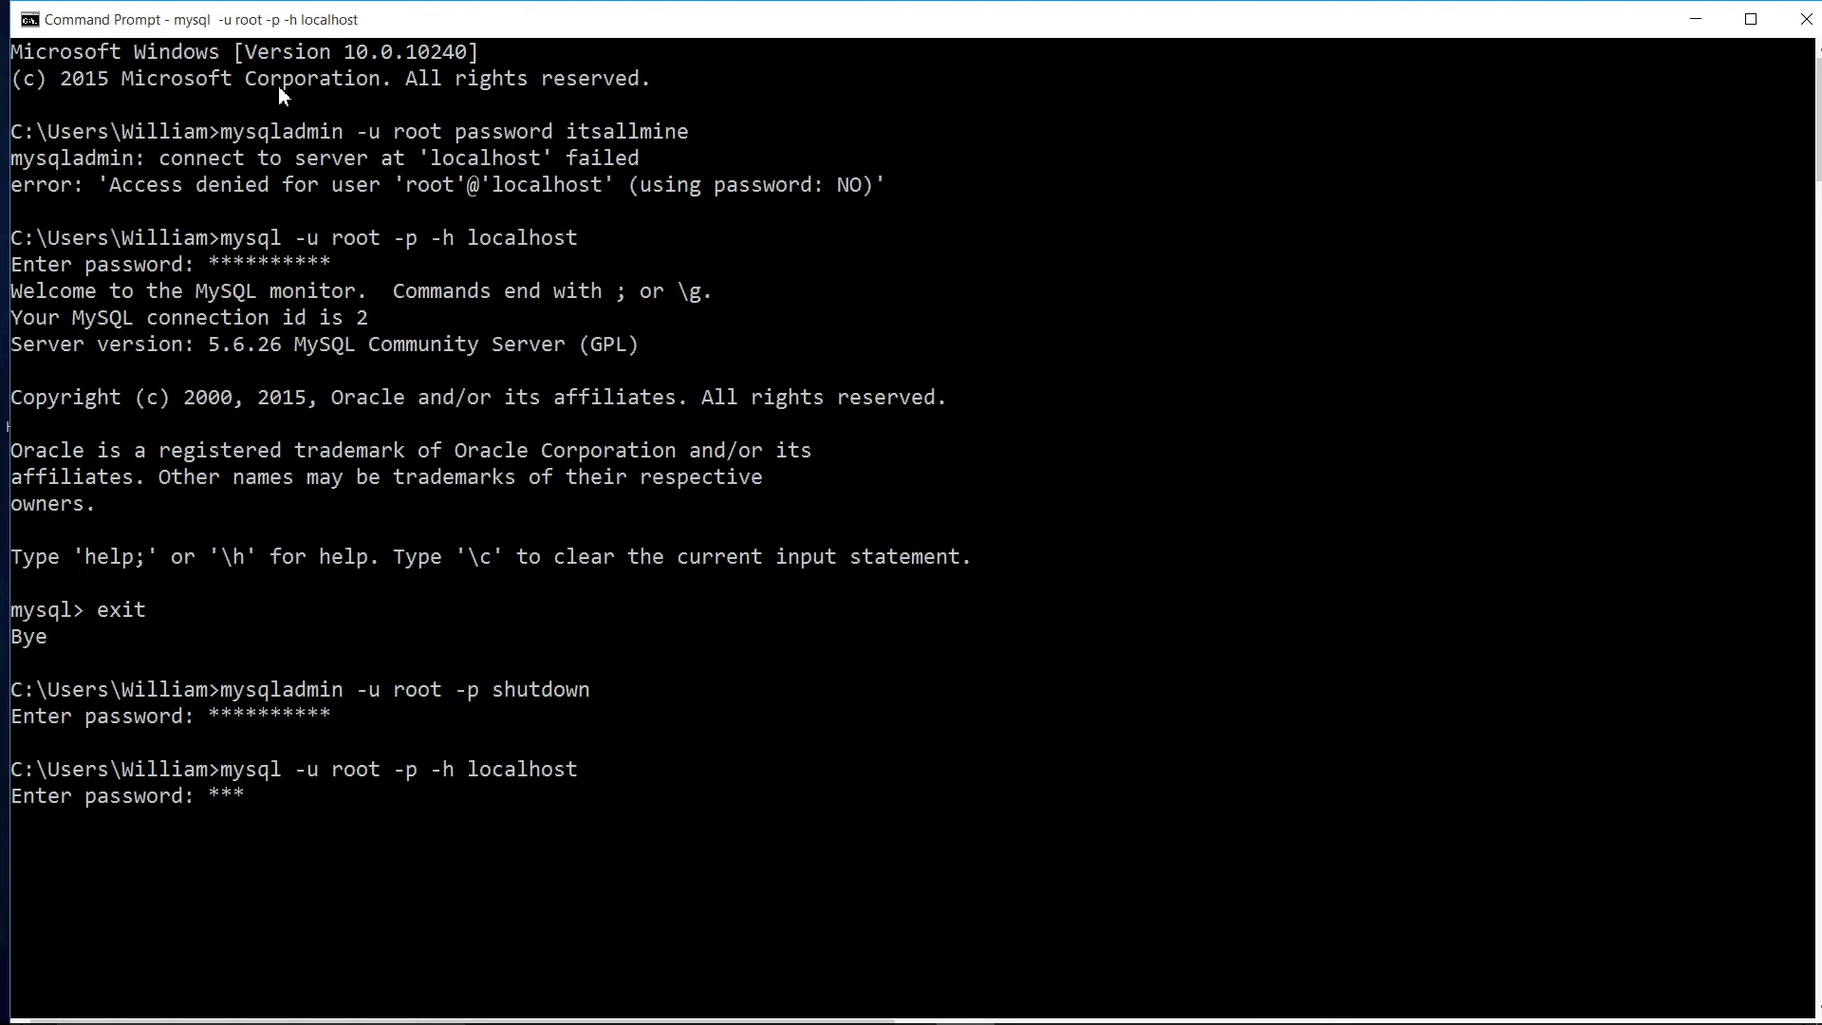
key("Return")
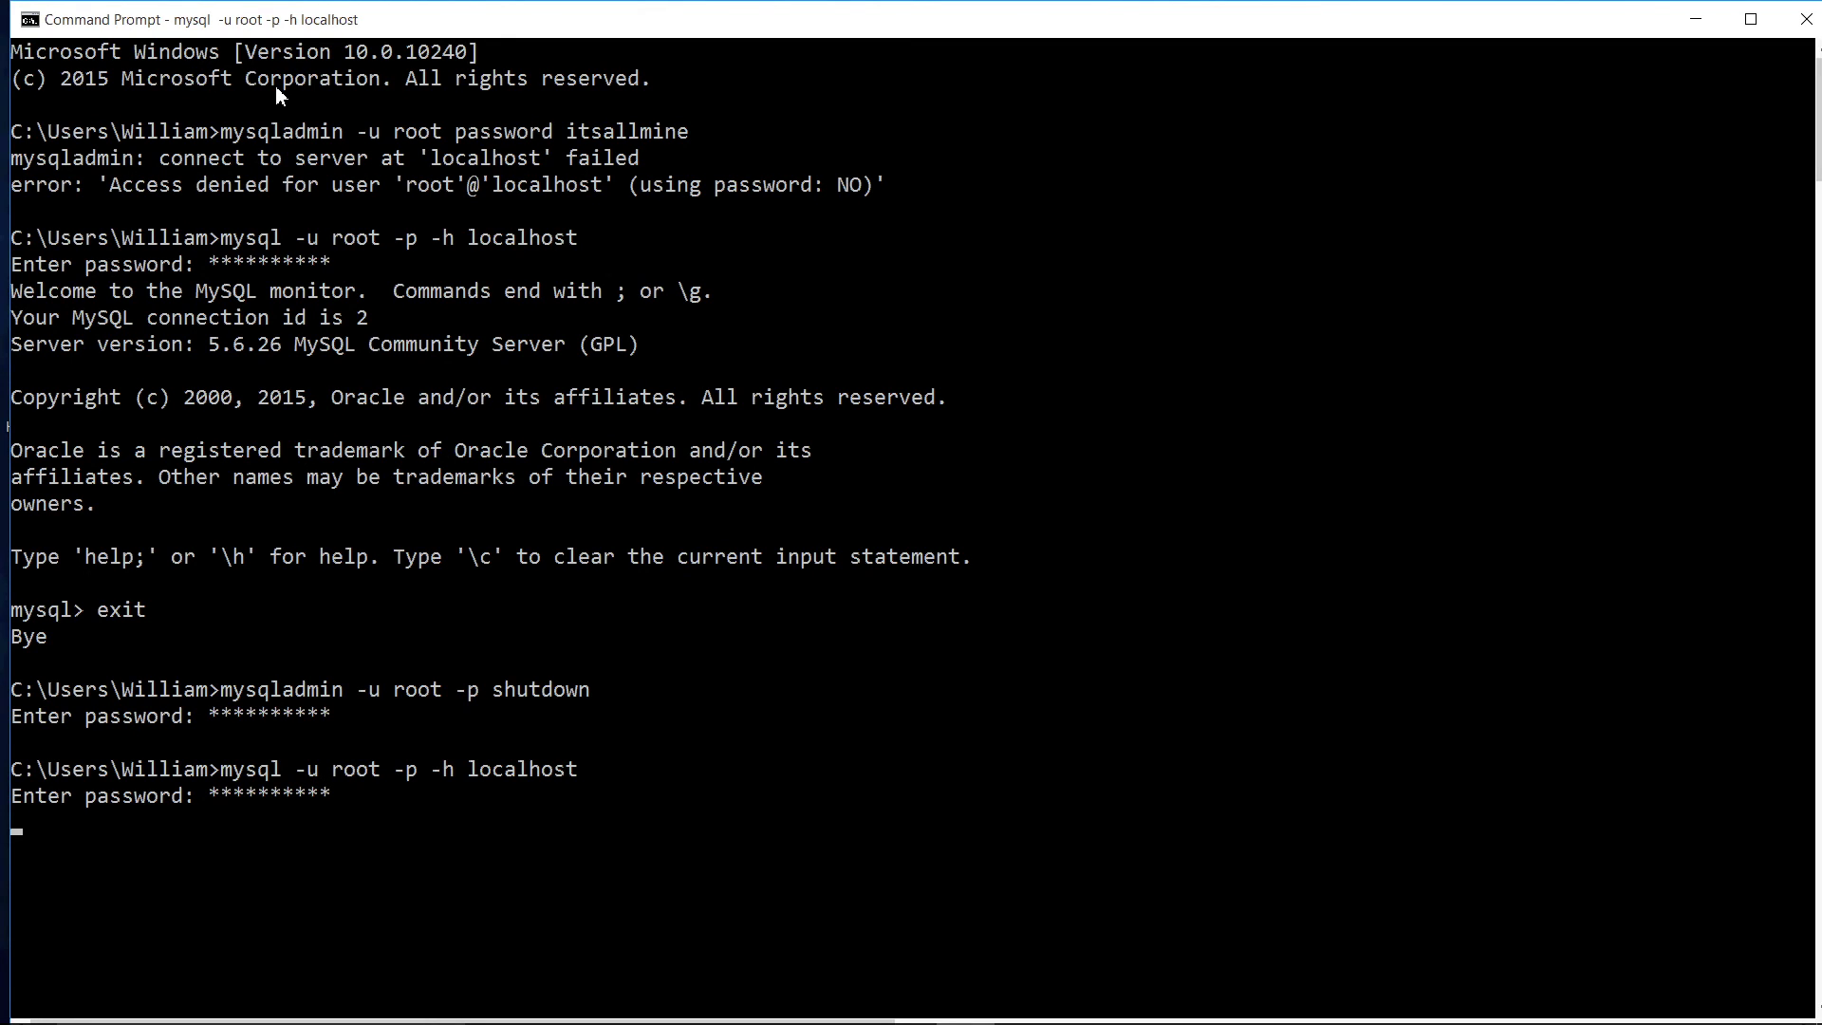